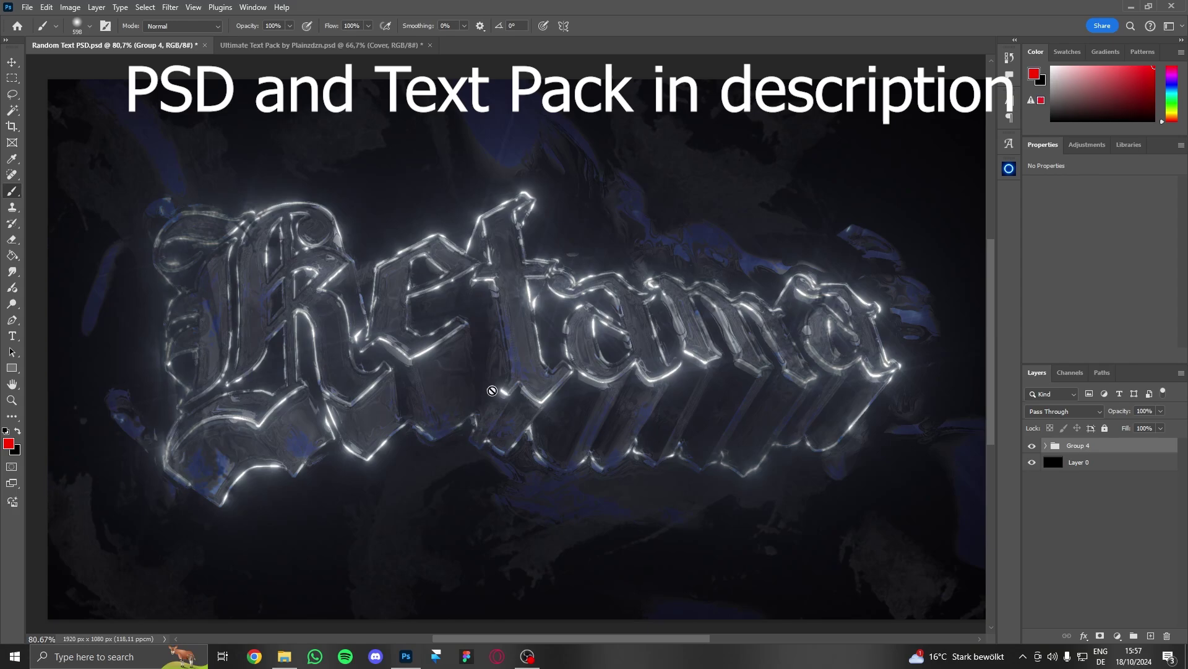
Open the Rhynz Lightroom project file from the file browser.
left_click(284, 656)
double_click(222, 358)
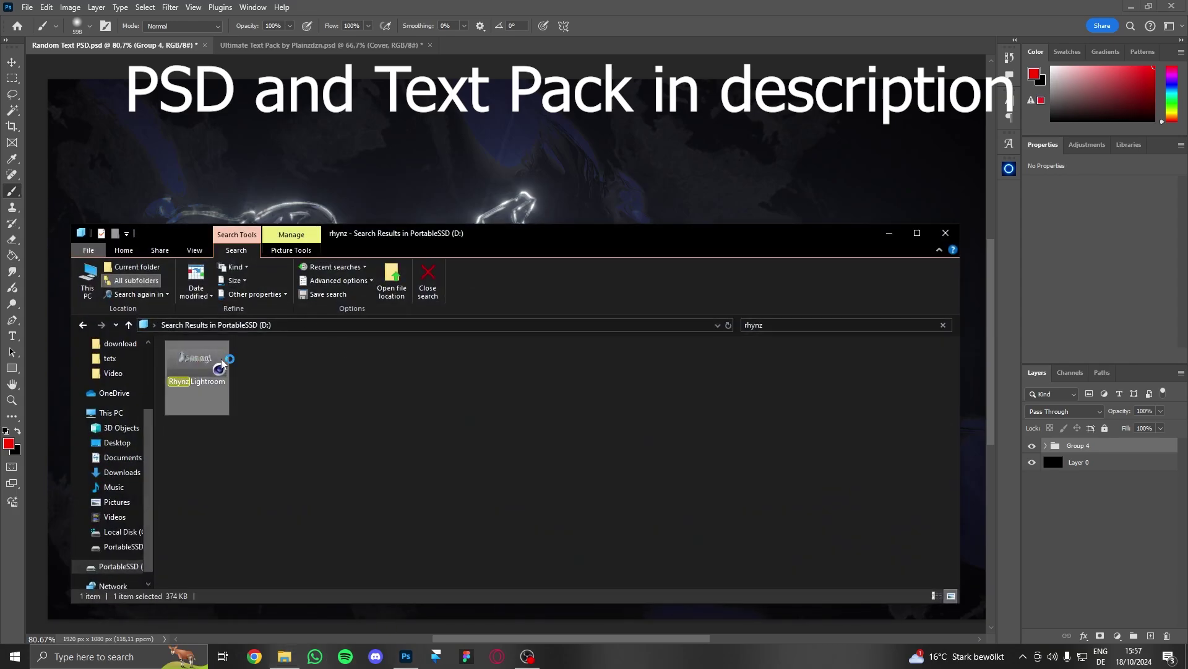
left_click(889, 233)
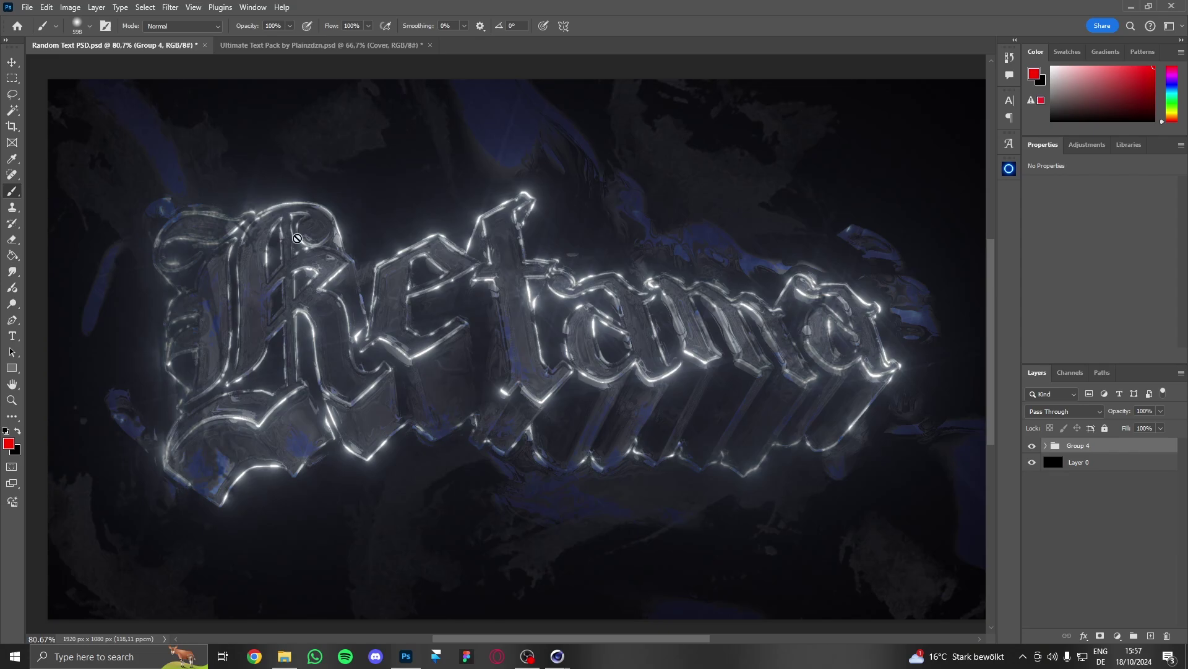
Preview each 3d design in the Ultimate Text Pack, through 10-PlainzDZN, hiding each afterward.
left_click(328, 47)
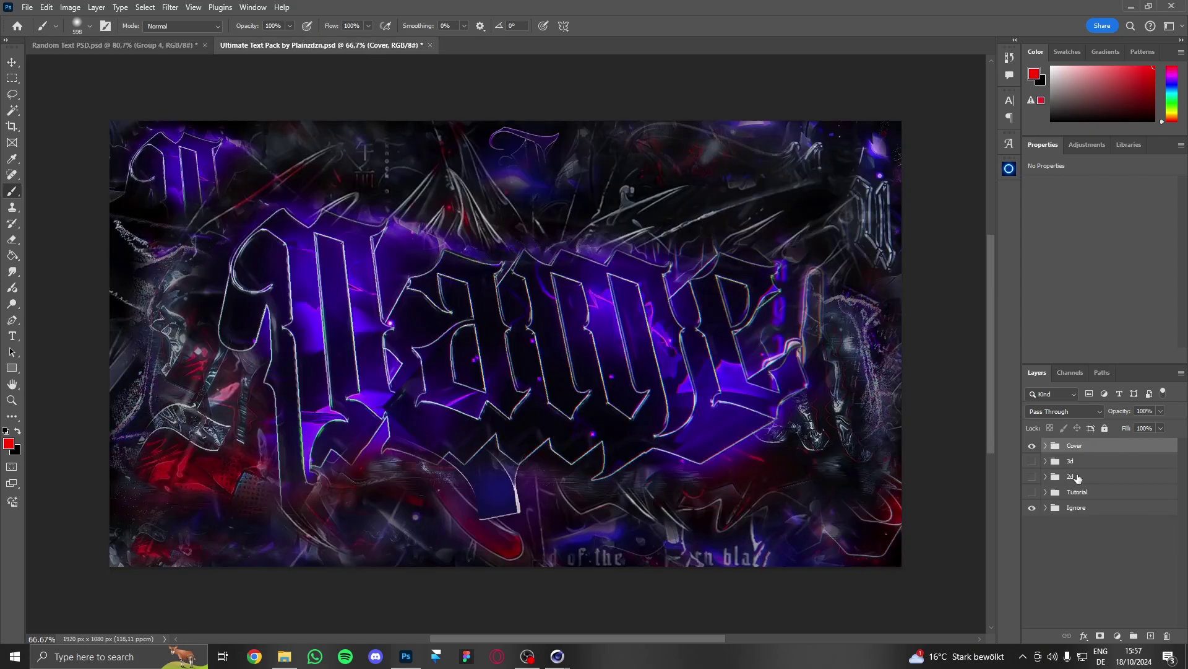
left_click(1032, 445)
left_click(1046, 461)
left_click(1031, 461)
left_click(1032, 477)
left_click(1033, 492)
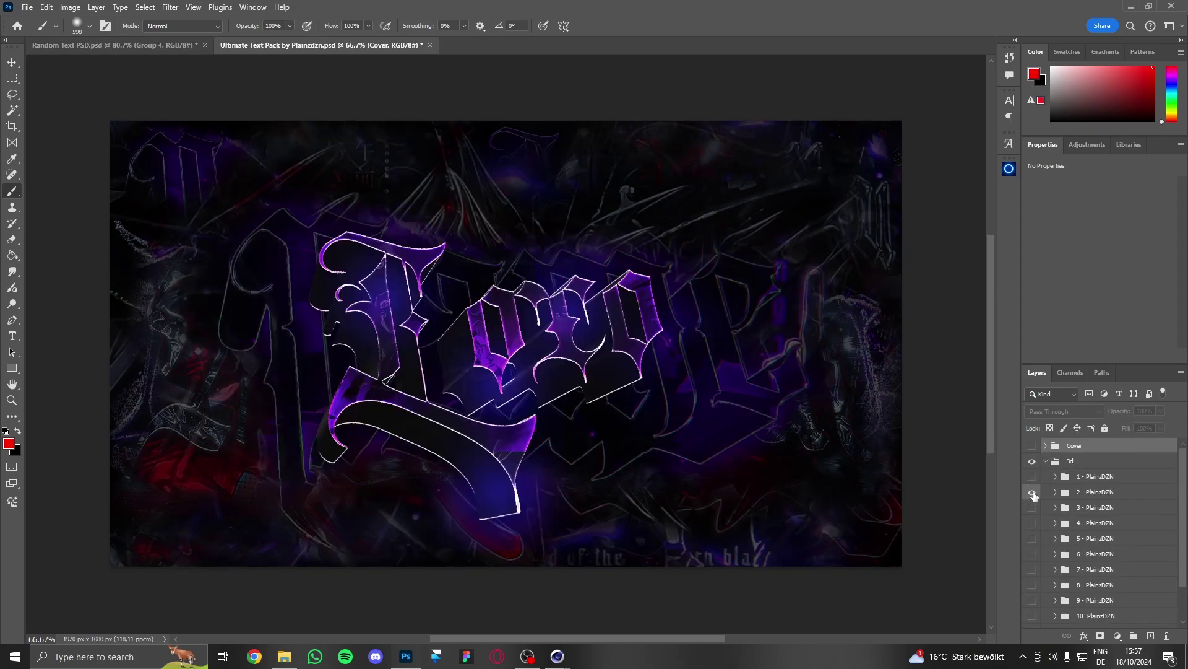
left_click(1032, 492)
left_click(1032, 508)
left_click(1032, 507)
left_click(1032, 523)
left_click(1032, 523)
left_click(1032, 539)
left_click(1032, 538)
left_click(1032, 554)
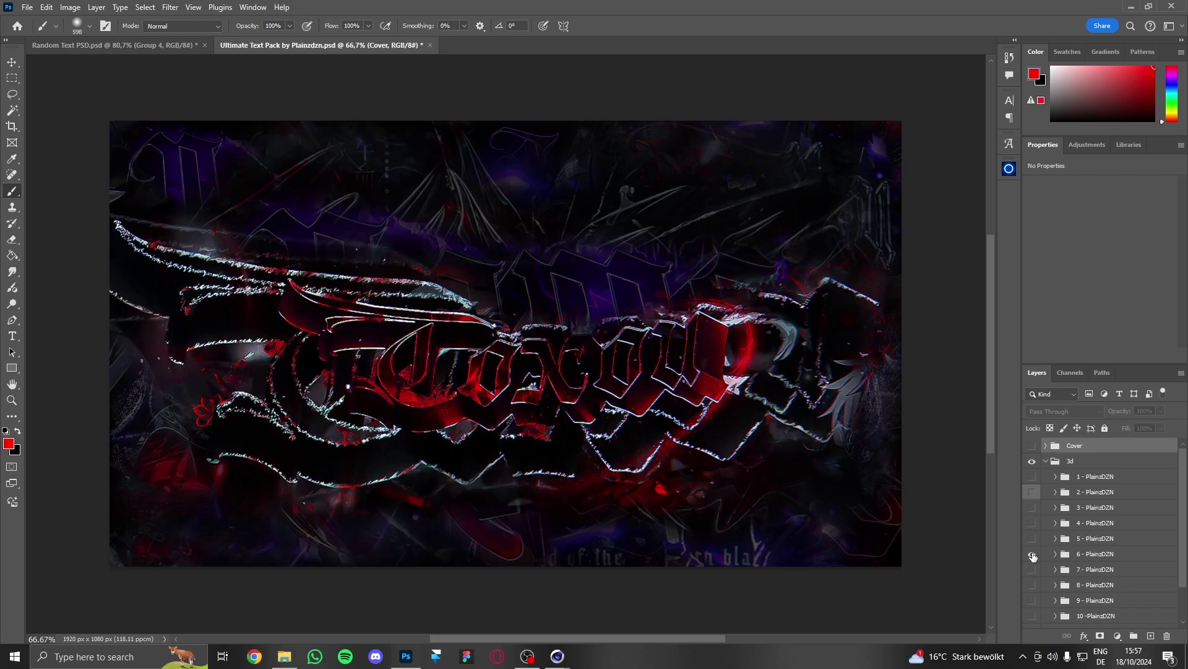
left_click(1033, 555)
left_click(1032, 570)
left_click(1032, 570)
left_click(1032, 586)
left_click(1032, 585)
left_click(1031, 601)
left_click(1032, 601)
left_click(1030, 617)
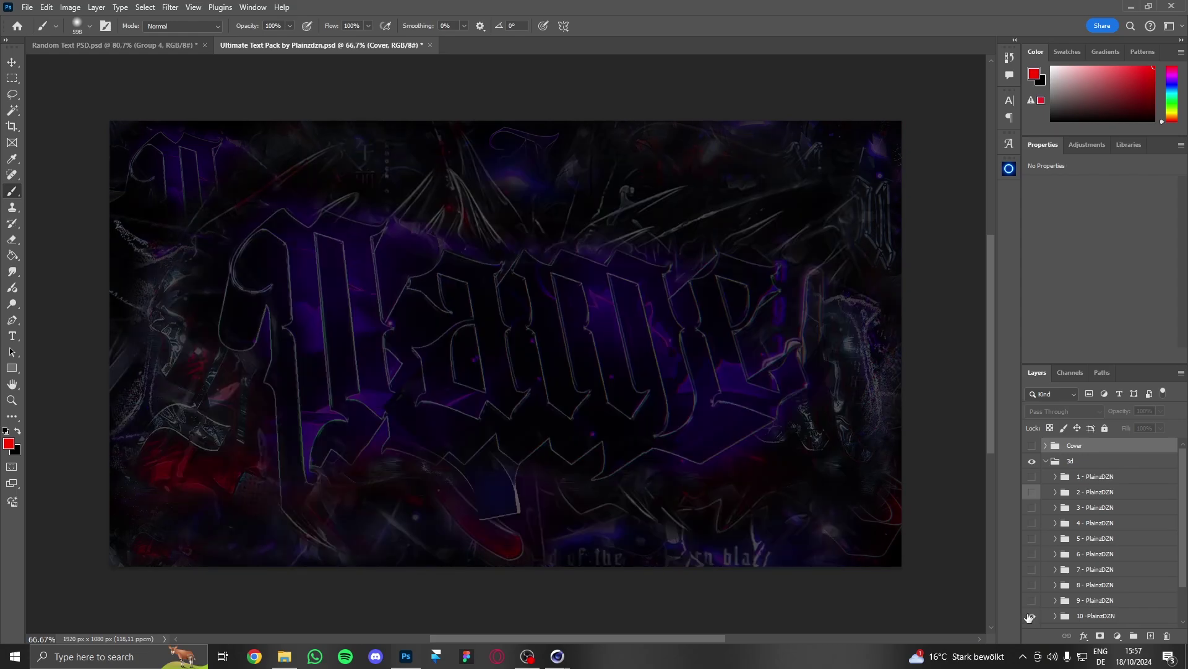
left_click(1032, 616)
left_click(1031, 616)
key("ctrl+Tab")
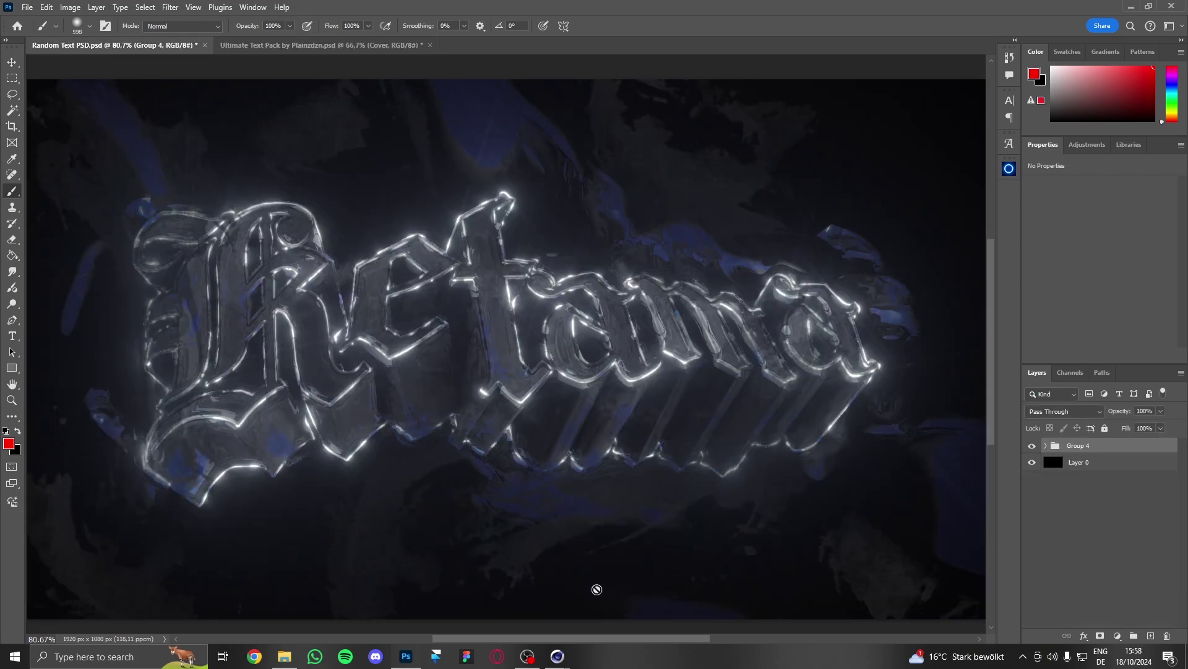
In Cinema 4D, dismiss the MAXON notice and retype the Name Here text as 'Nameeeec'.
left_click(558, 656)
left_click(636, 582)
left_click(747, 210)
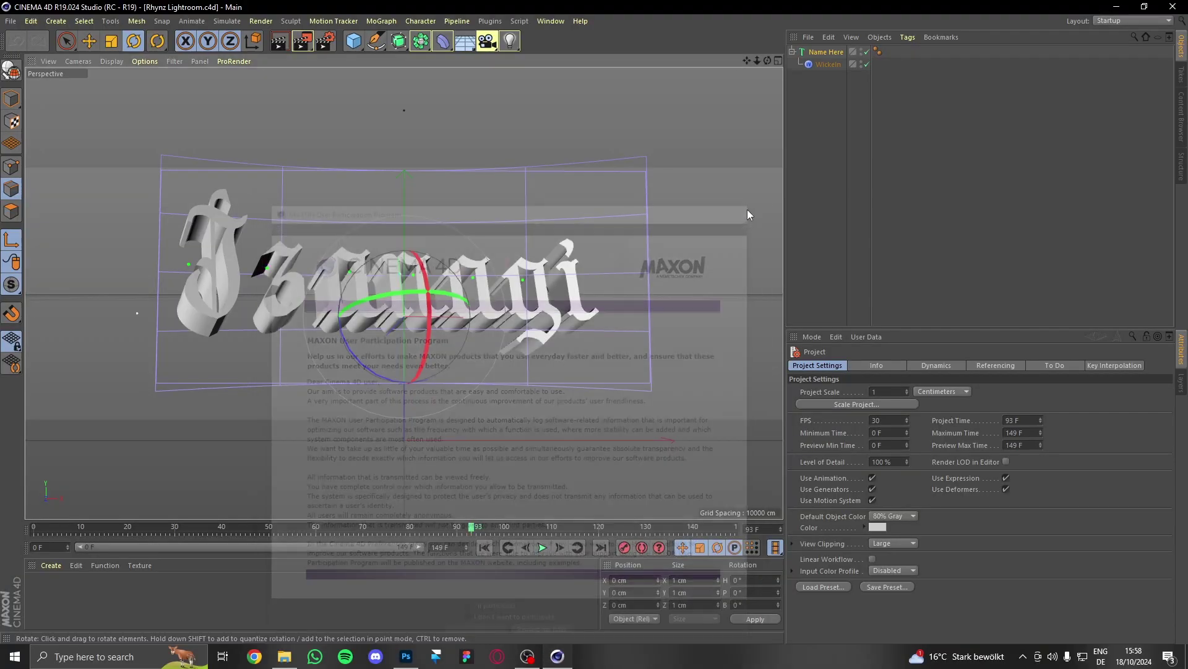
left_click(813, 54)
left_click_drag(858, 423, 741, 439)
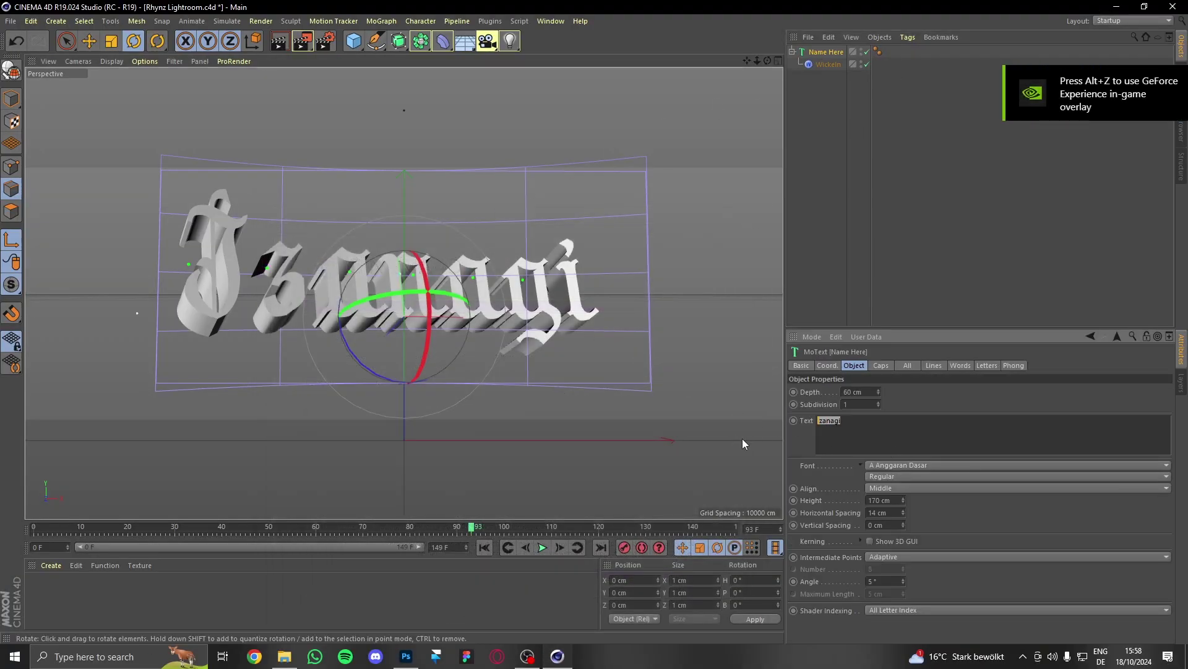
type("Name")
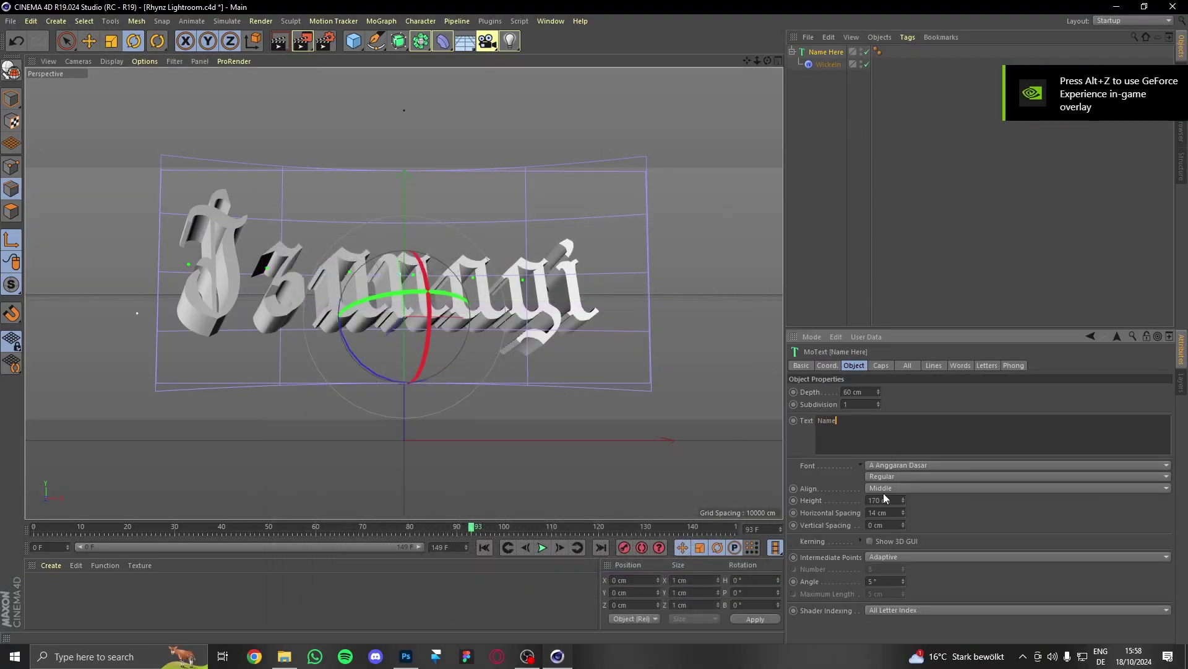
type("eee")
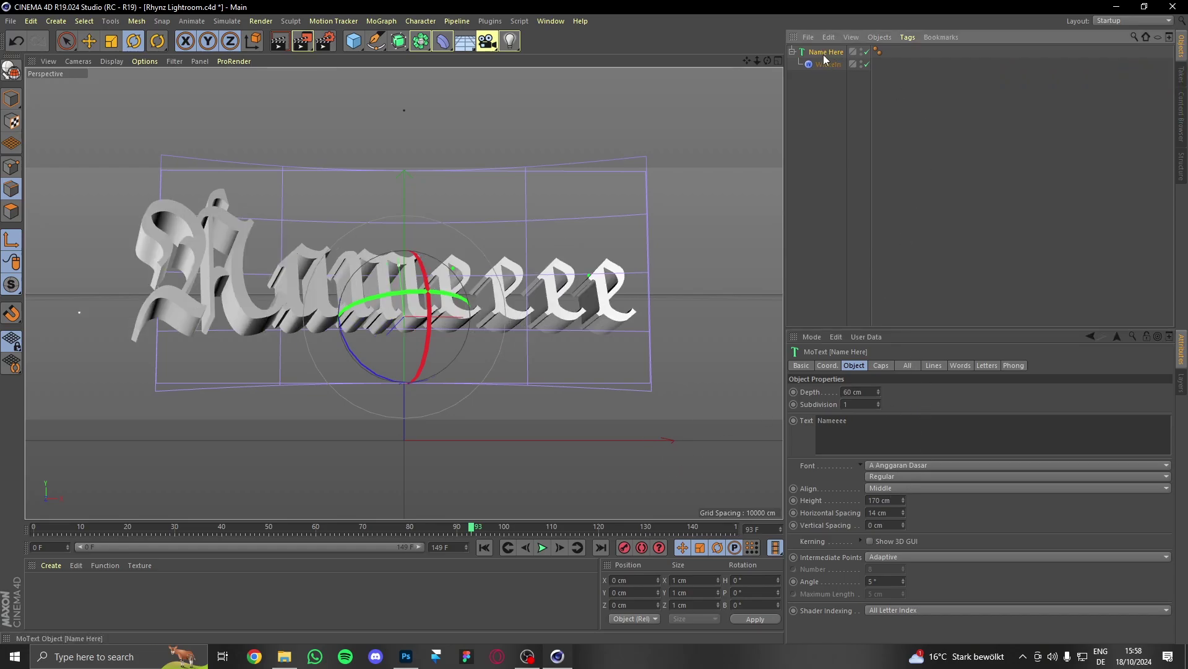
type("c")
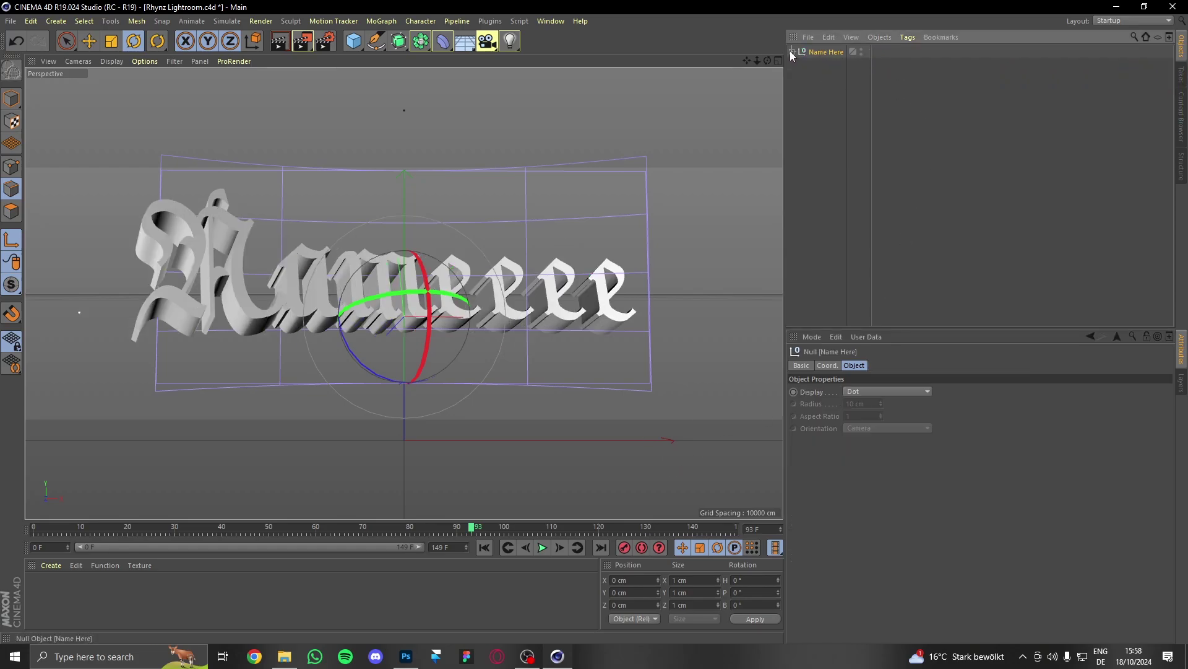
Expand Name Here > Text > 1 > Nameeee to list the letter extrudes and select the a.
left_click(792, 51)
left_click(799, 64)
left_click(805, 76)
left_click(813, 88)
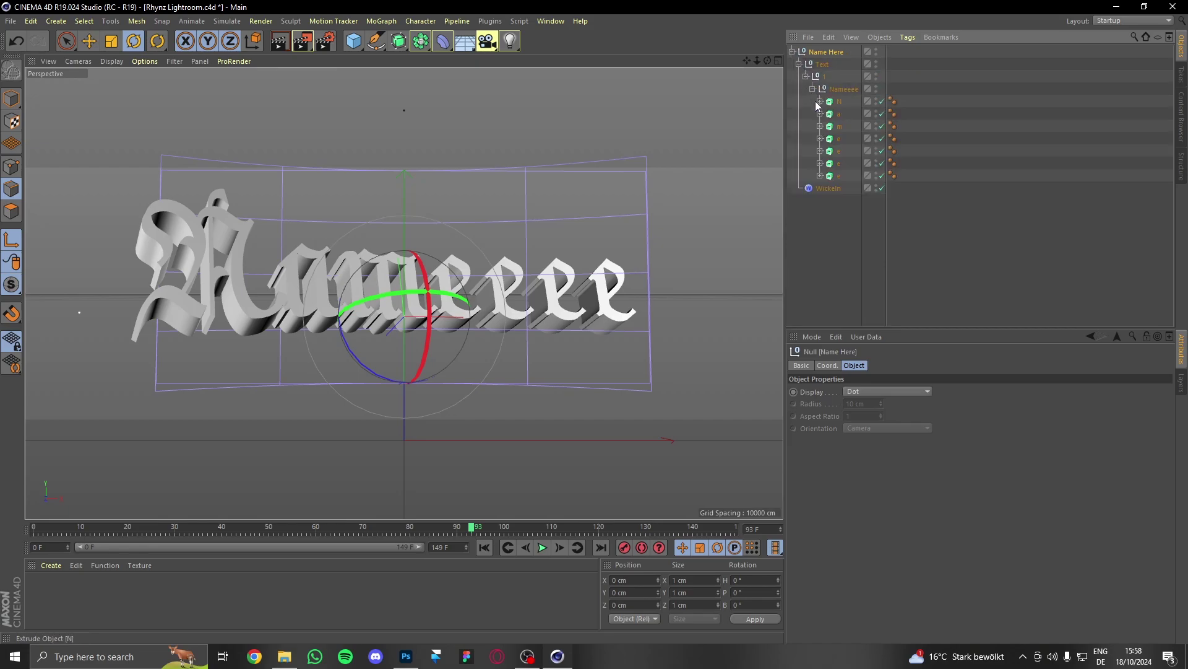
left_click(840, 113)
Test-rotate the a, m and first e letters, undo them, and return to the Retama reference.
left_click_drag(265, 375, 439, 353)
key("ctrl+z")
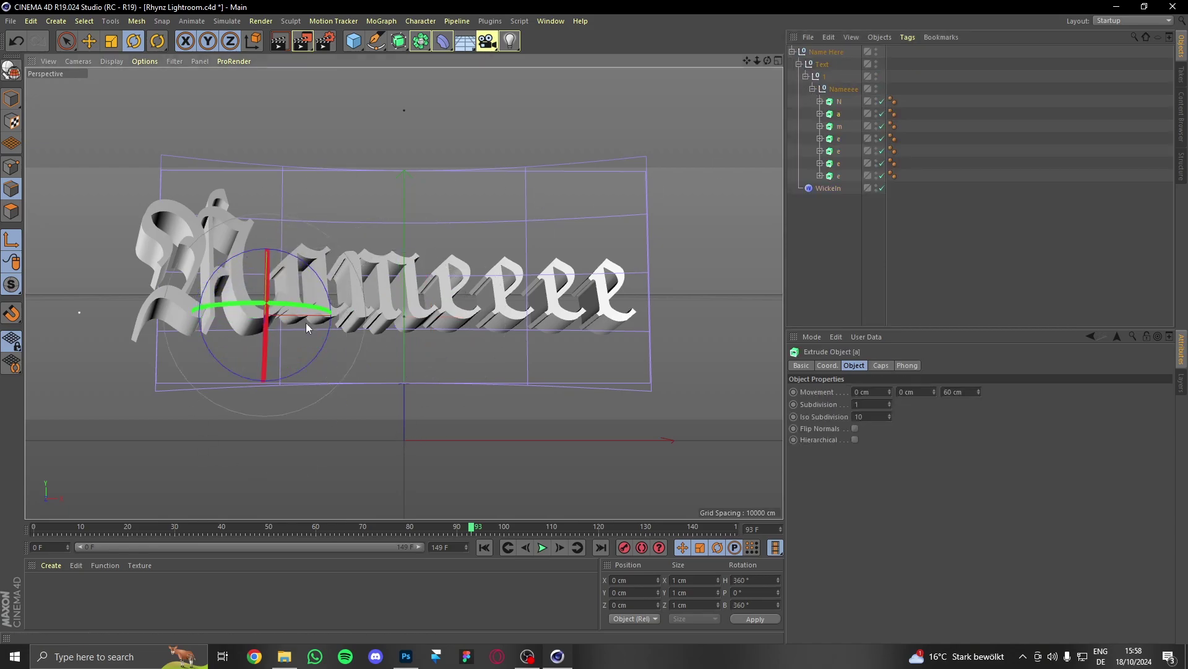
left_click_drag(256, 304, 251, 247)
key("ctrl+z")
left_click(840, 126)
left_click_drag(358, 291, 478, 294)
left_click(845, 142)
key("ctrl+z")
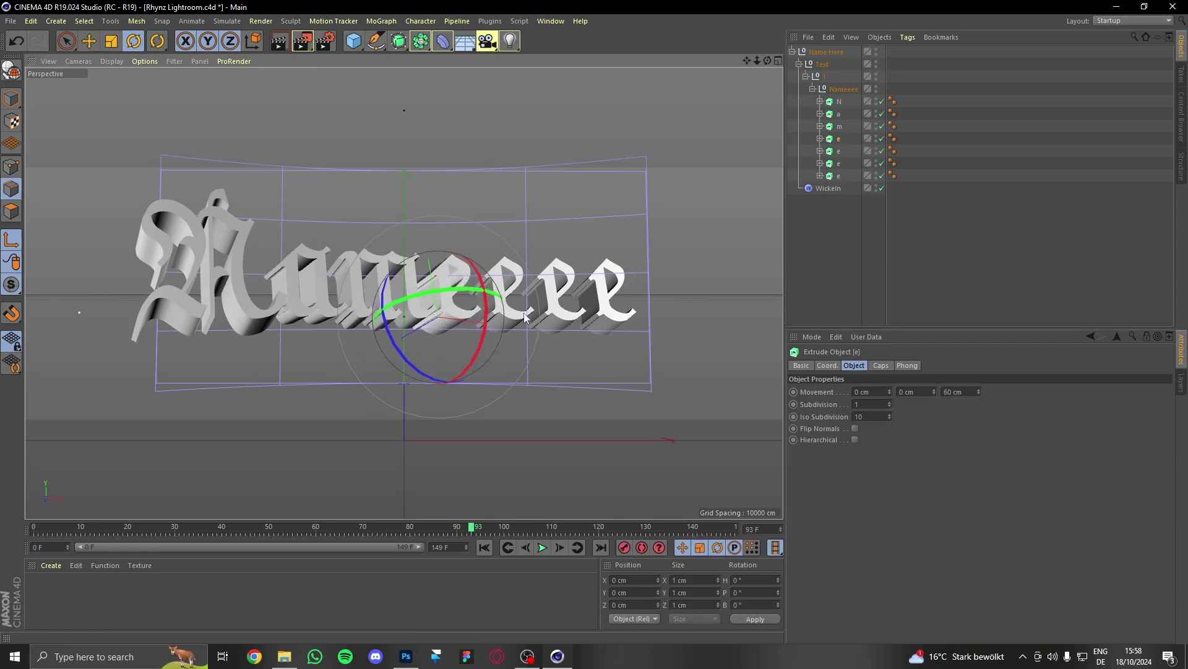
left_click(407, 655)
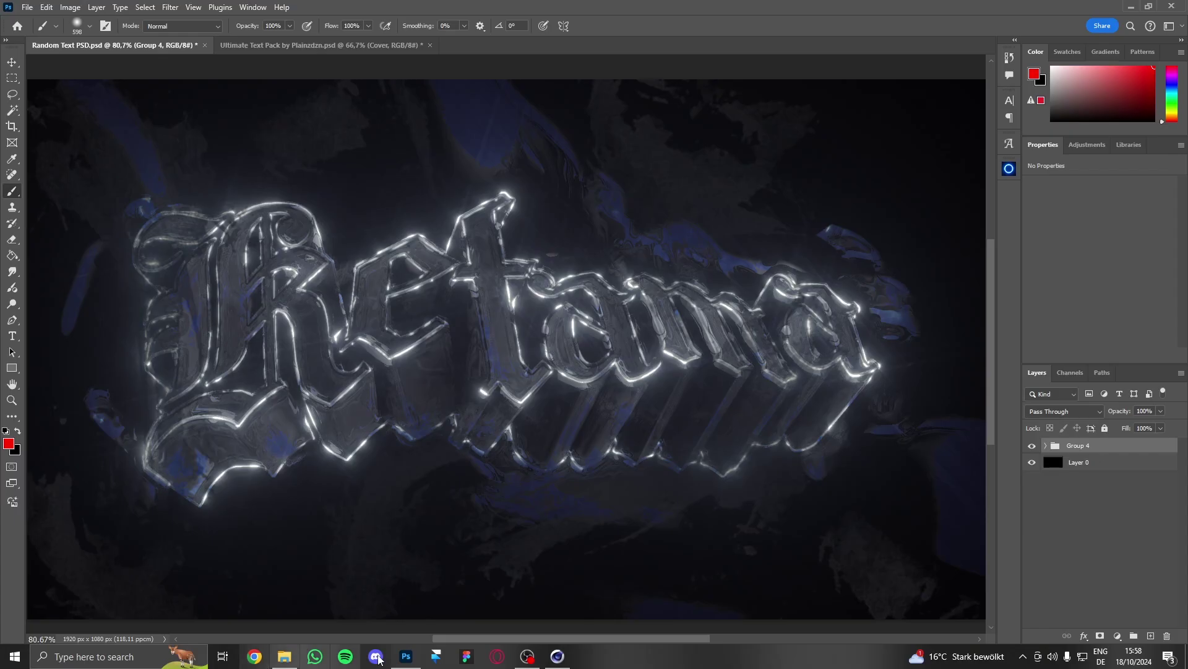
Add the unsaved Rhynz Lightroom scene to the render queue as job 1 without saving.
left_click(557, 656)
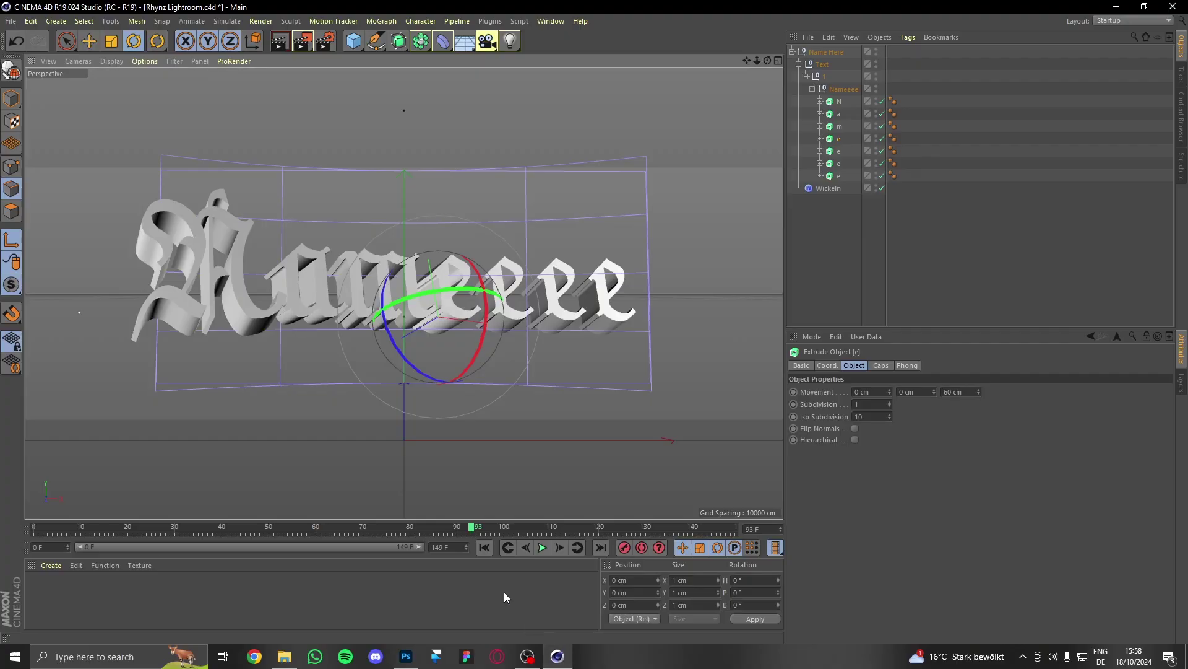
left_click(261, 21)
left_click(291, 136)
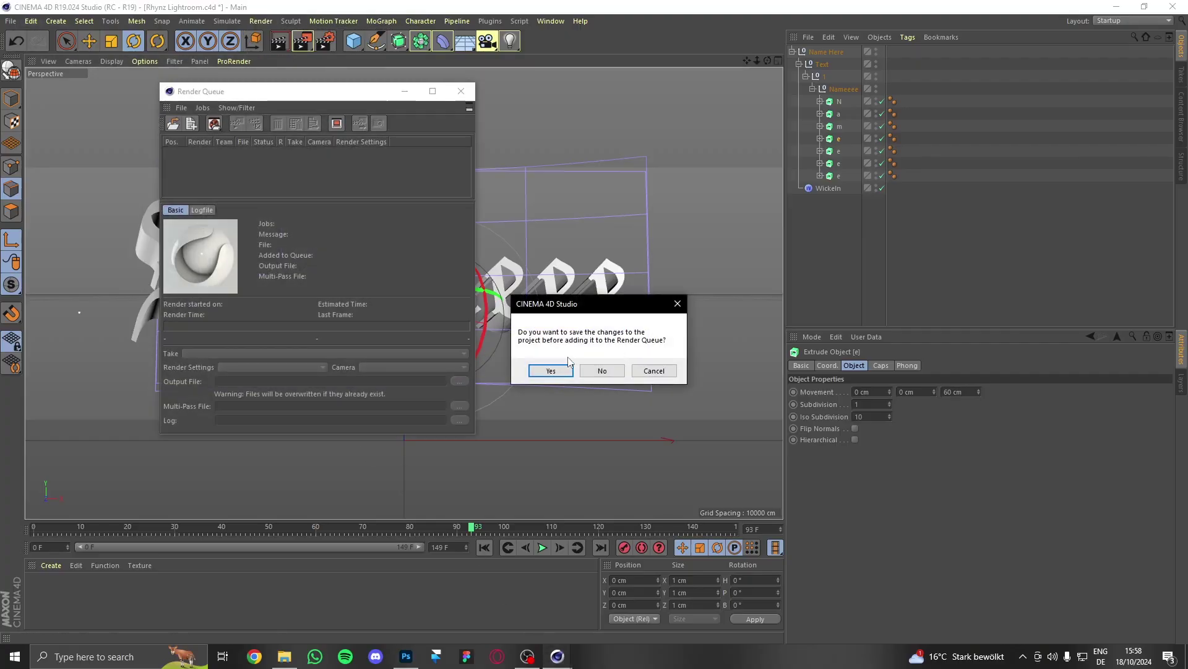
left_click(609, 371)
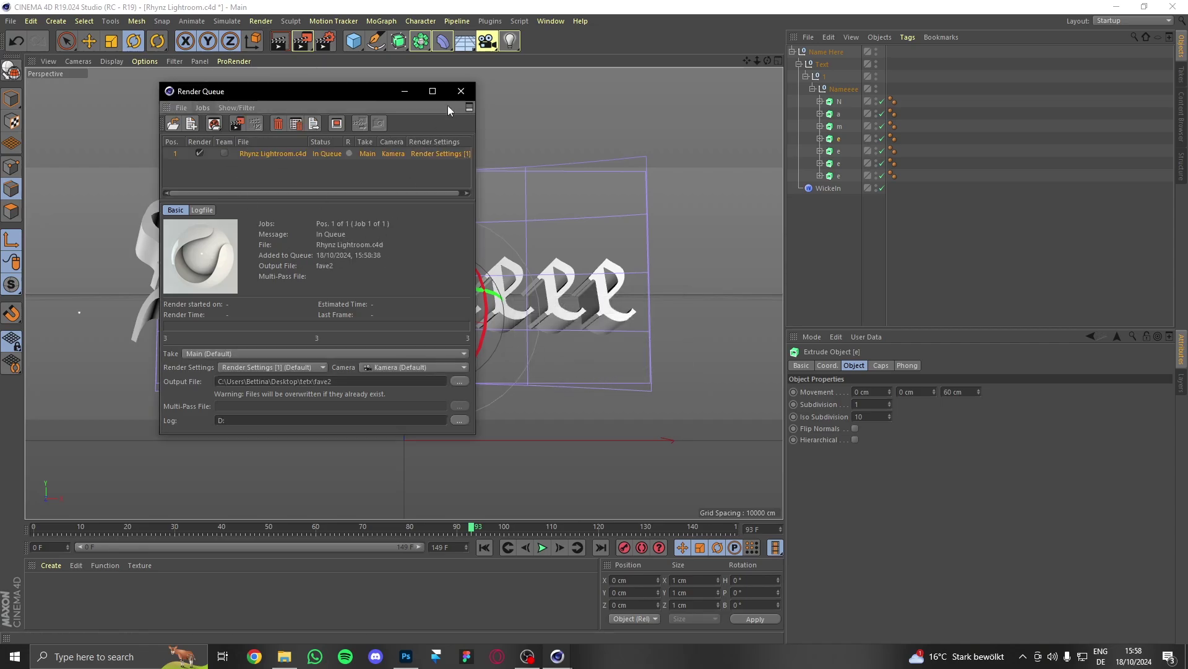
left_click(461, 91)
left_click(260, 21)
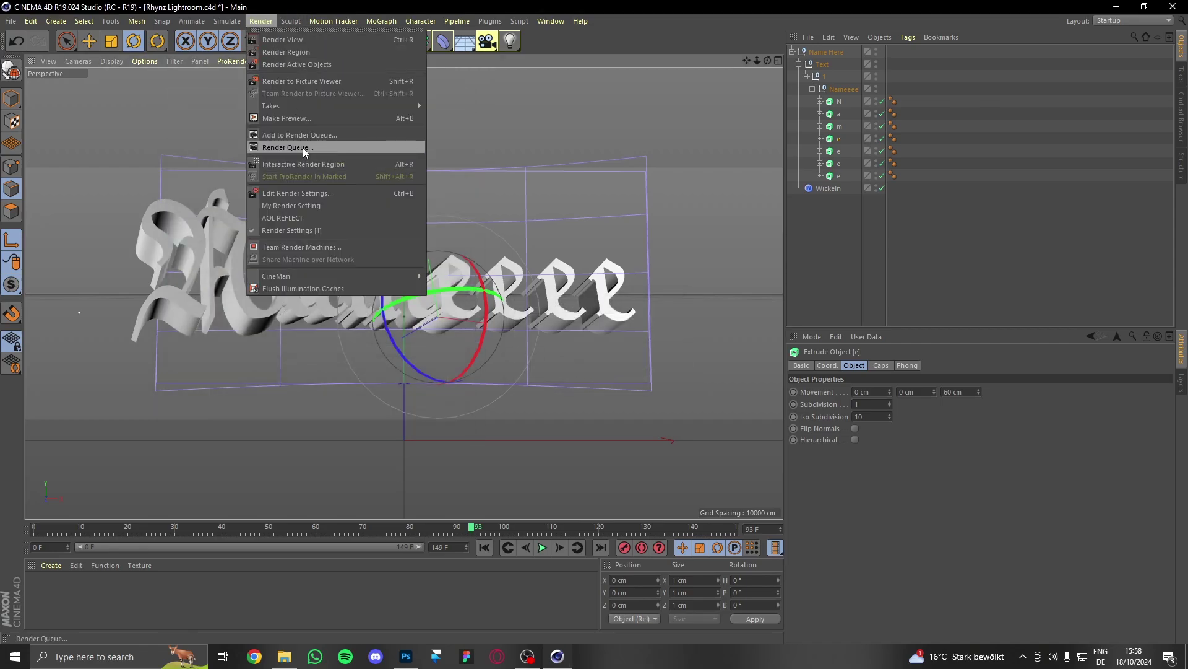
Render Nameeee to the Picture Viewer at 6000x2000, declining to overwrite the earlier render.
left_click(299, 83)
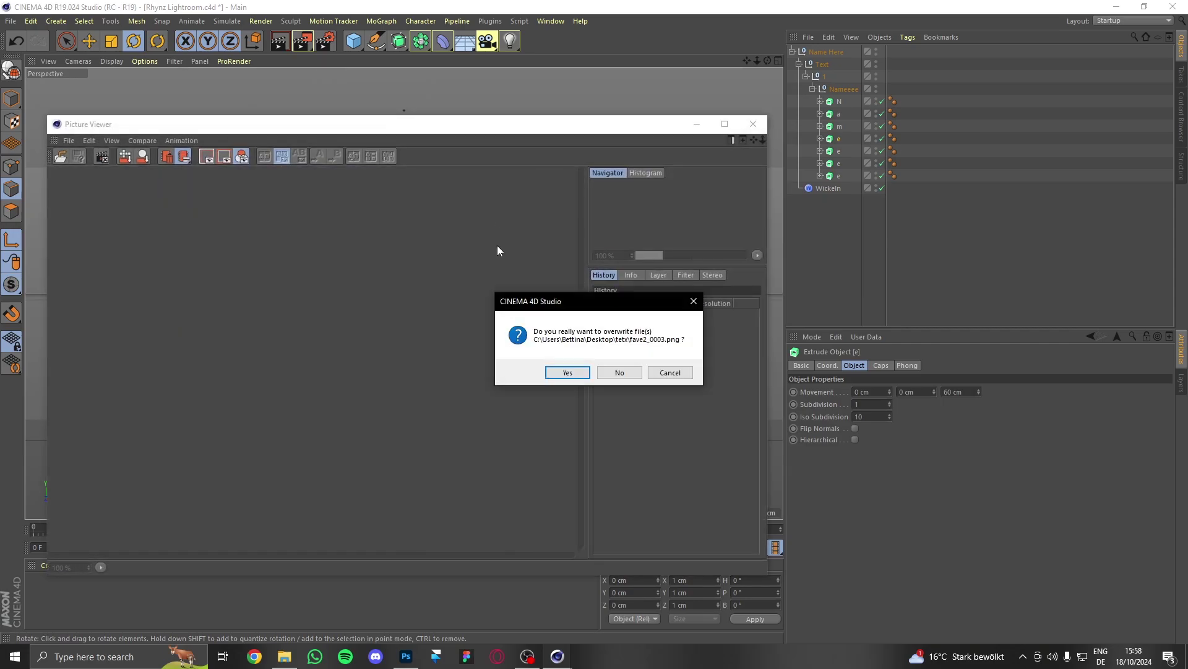
left_click(620, 372)
left_click_drag(399, 121, 446, 88)
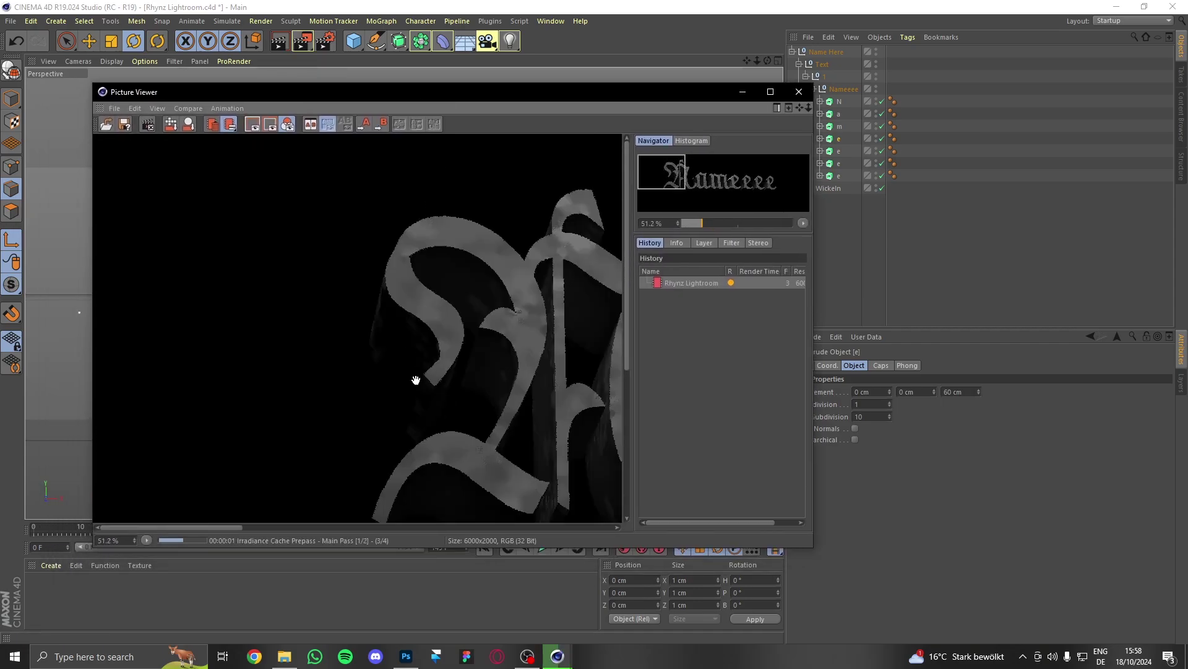
scroll(416, 379, "down", 4)
scroll(371, 384, "up", 1)
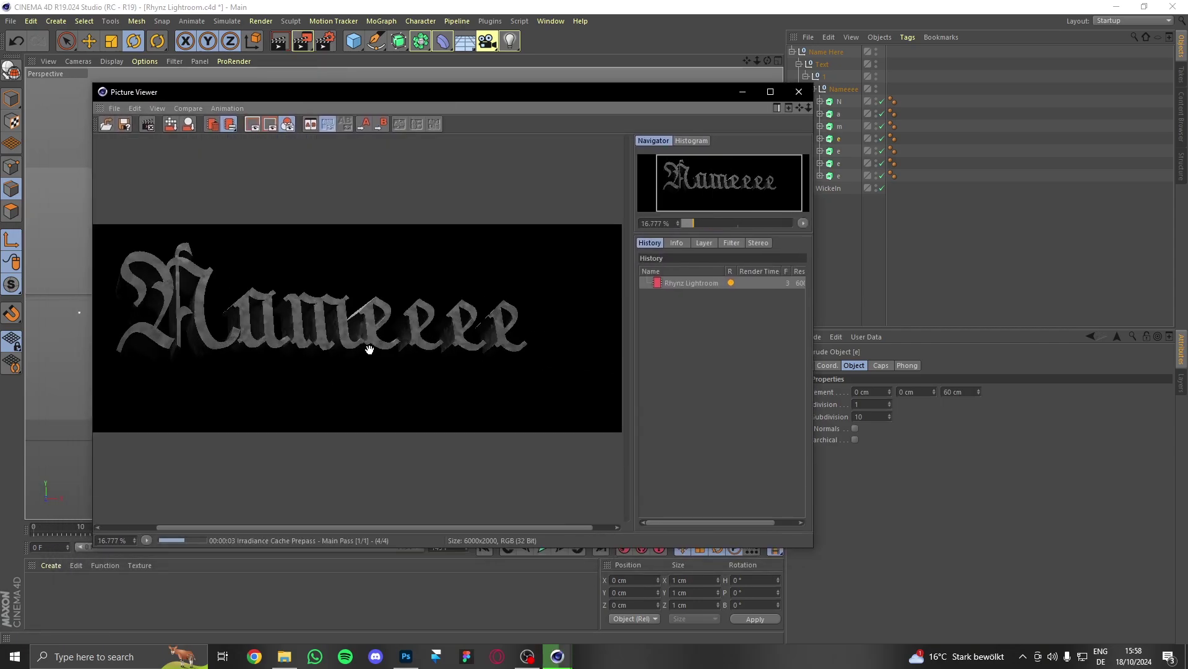
left_click_drag(369, 350, 365, 353)
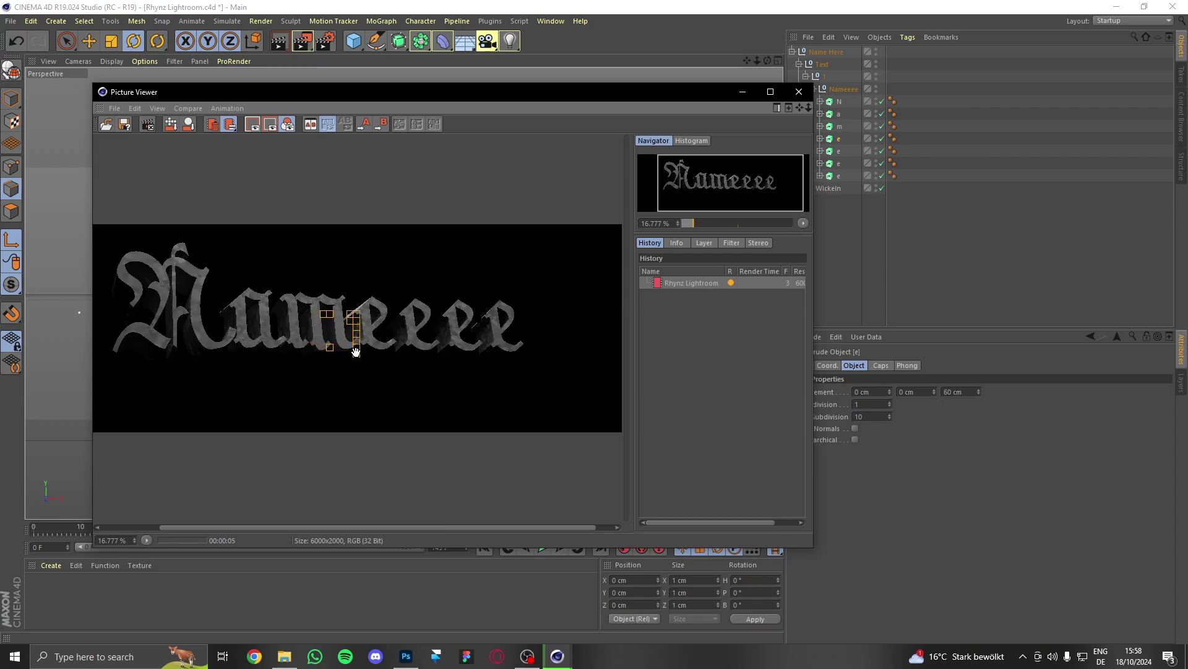
left_click_drag(350, 348, 385, 340)
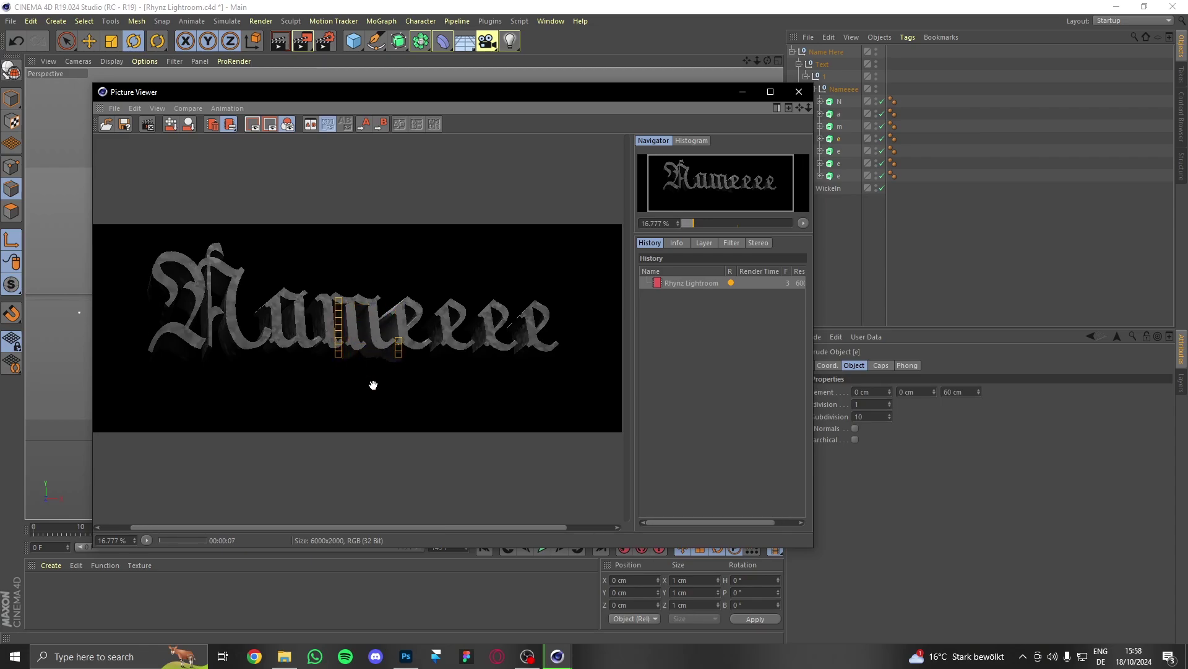
left_click(499, 656)
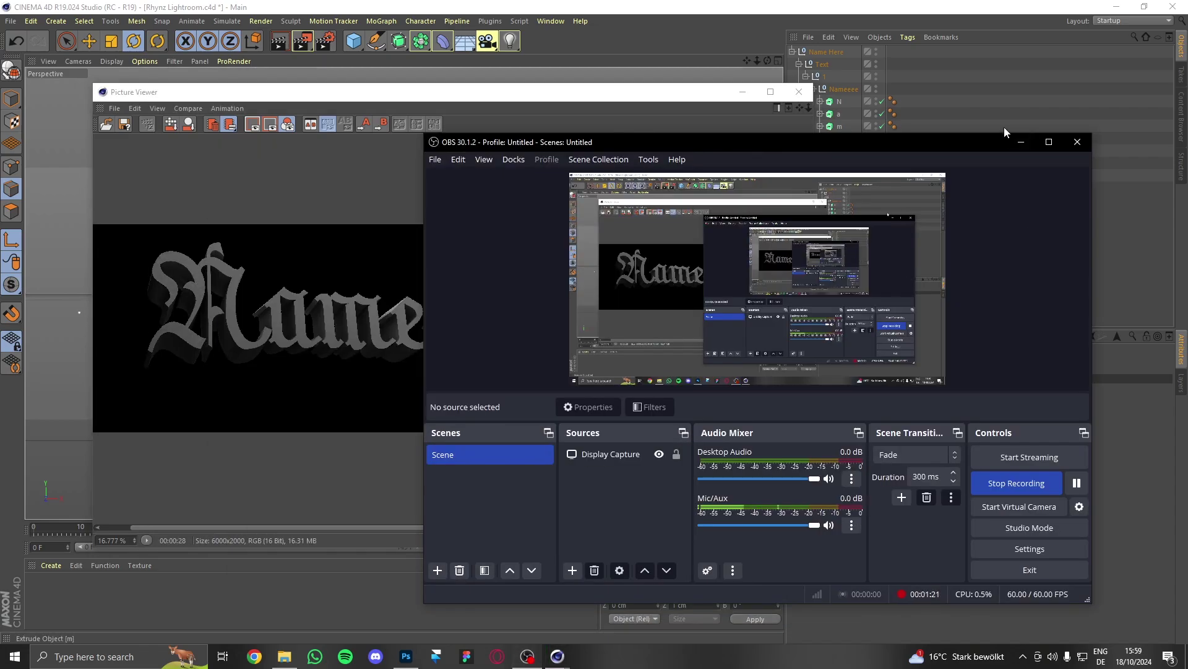
left_click(1022, 142)
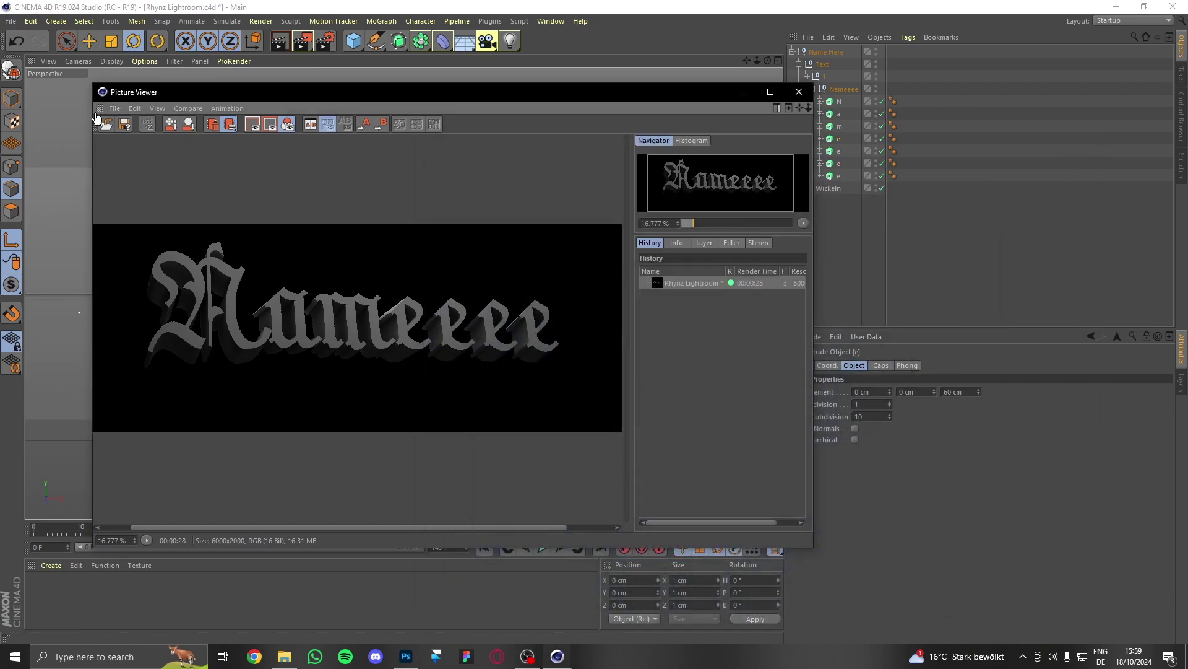
Save the render as PNG '33d3d3d3d3d3d' in the tetx folder.
left_click(122, 114)
left_click(151, 143)
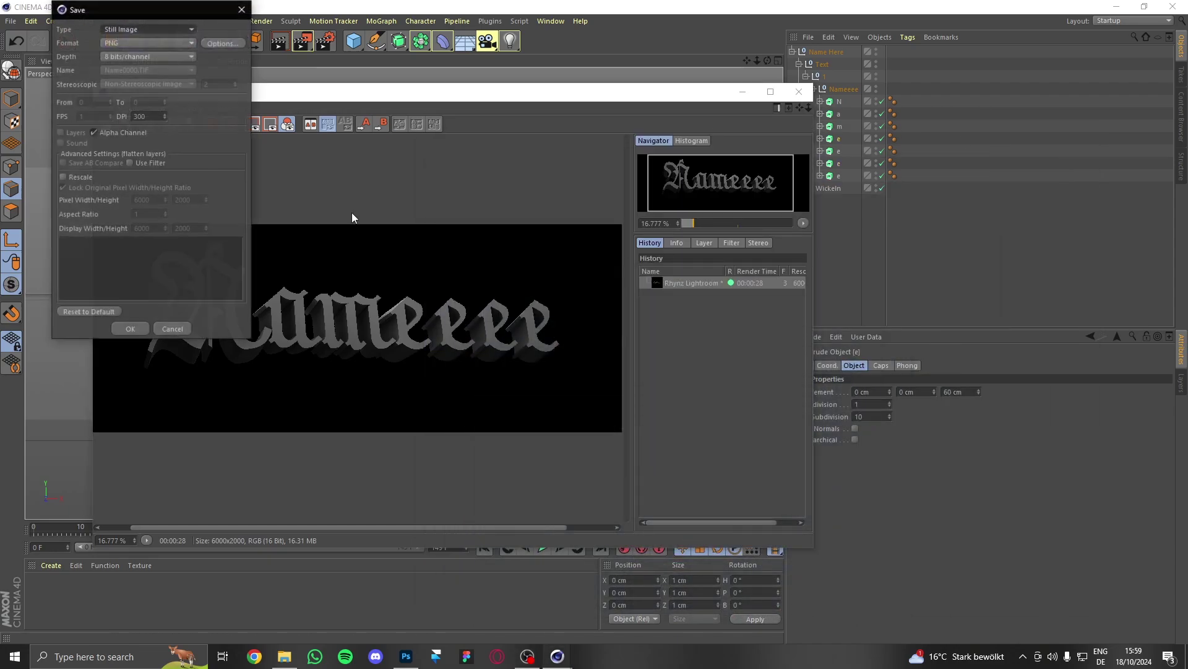
left_click(135, 330)
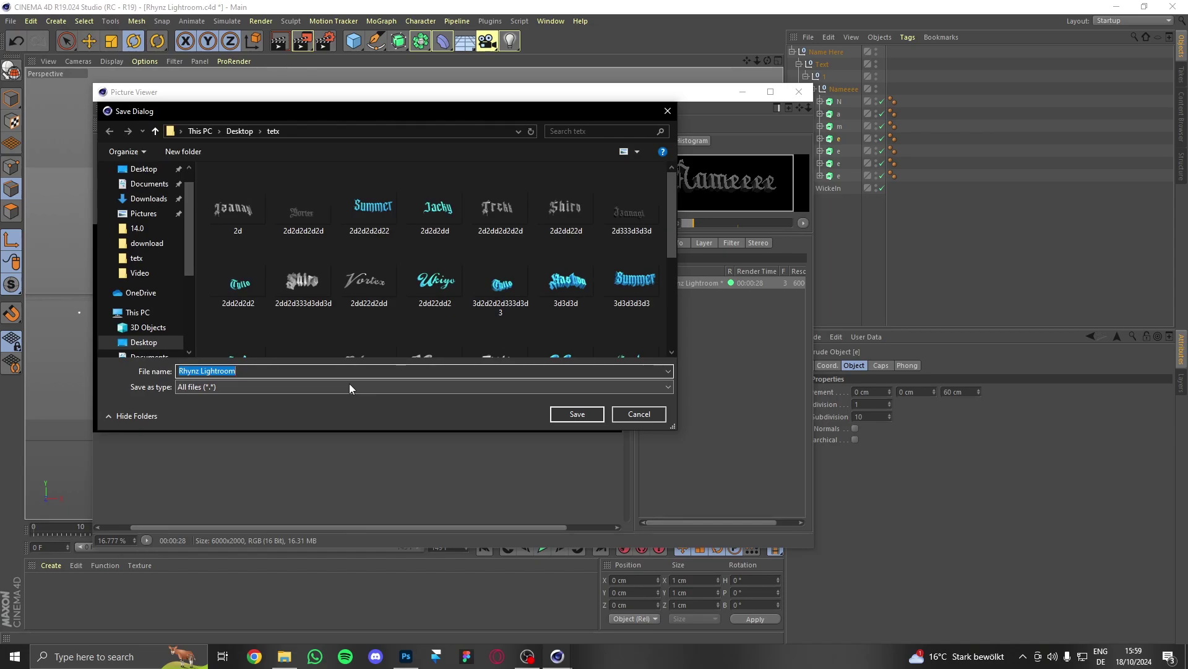
type("33d3d3d3d3d3d")
left_click(569, 413)
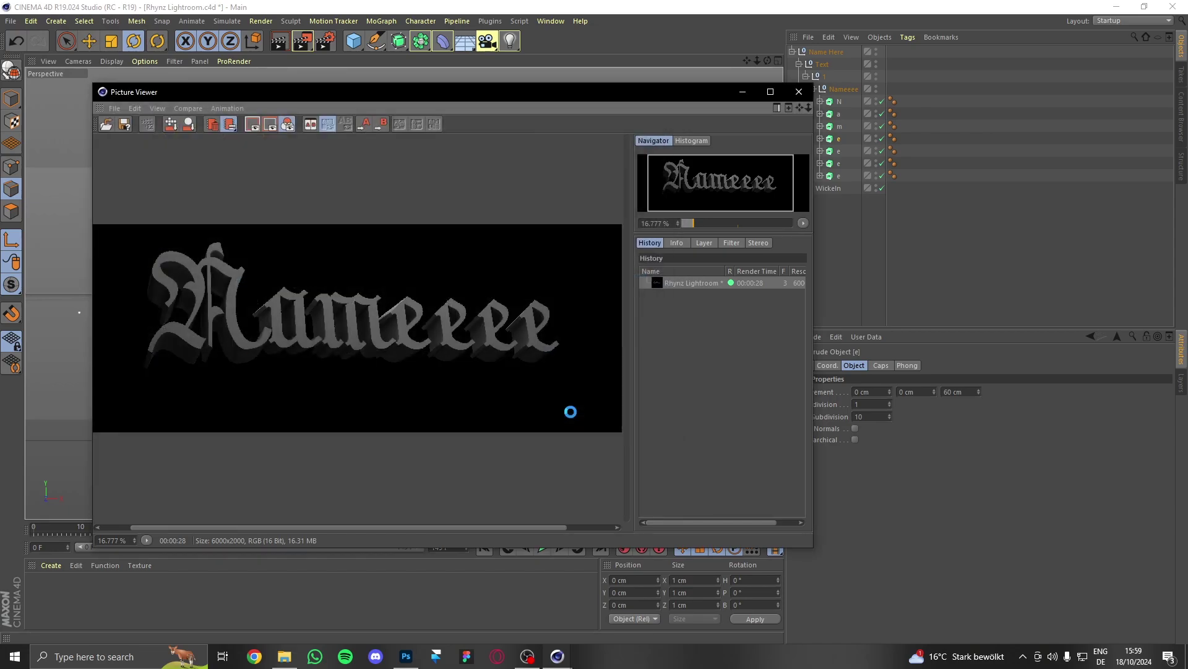
Close the Picture Viewer and flatten the N letter's extrusion depth.
left_click(799, 92)
left_click(839, 102)
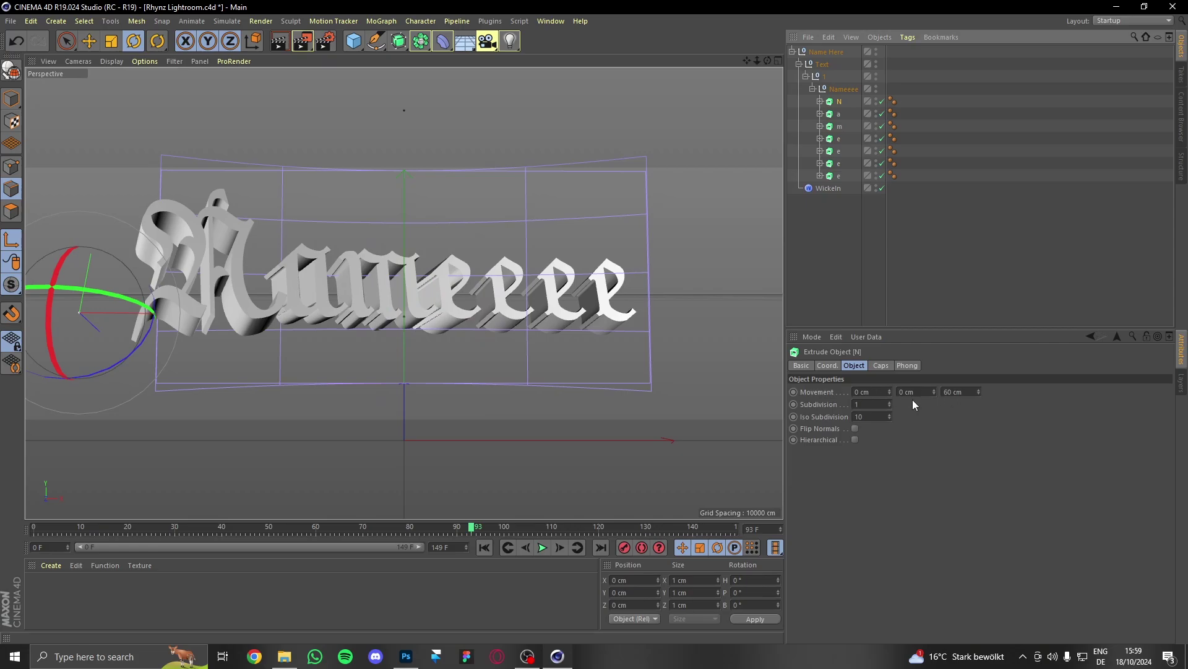
left_click(804, 365)
left_click(830, 365)
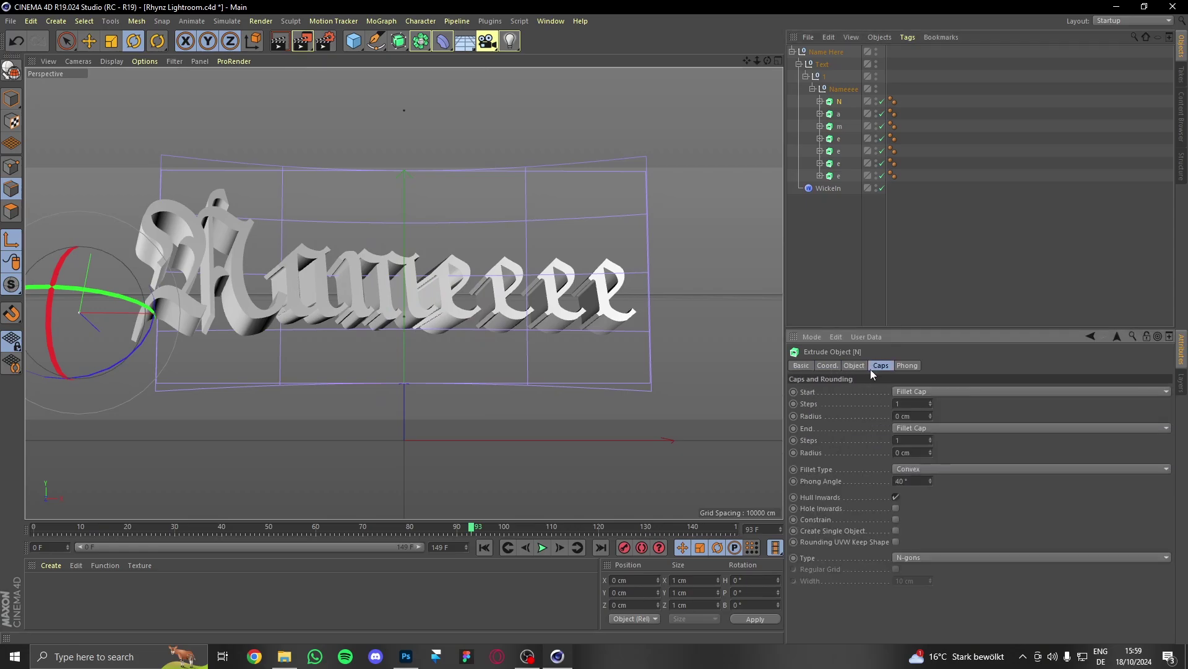
left_click(854, 365)
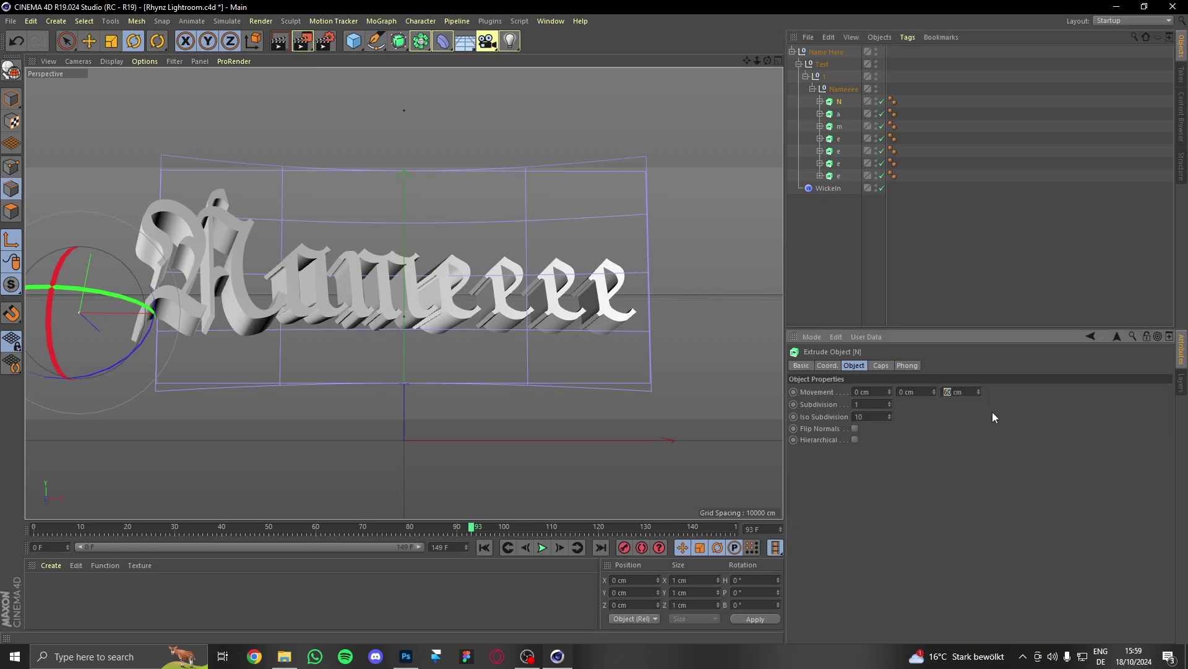
type("9")
key("Return")
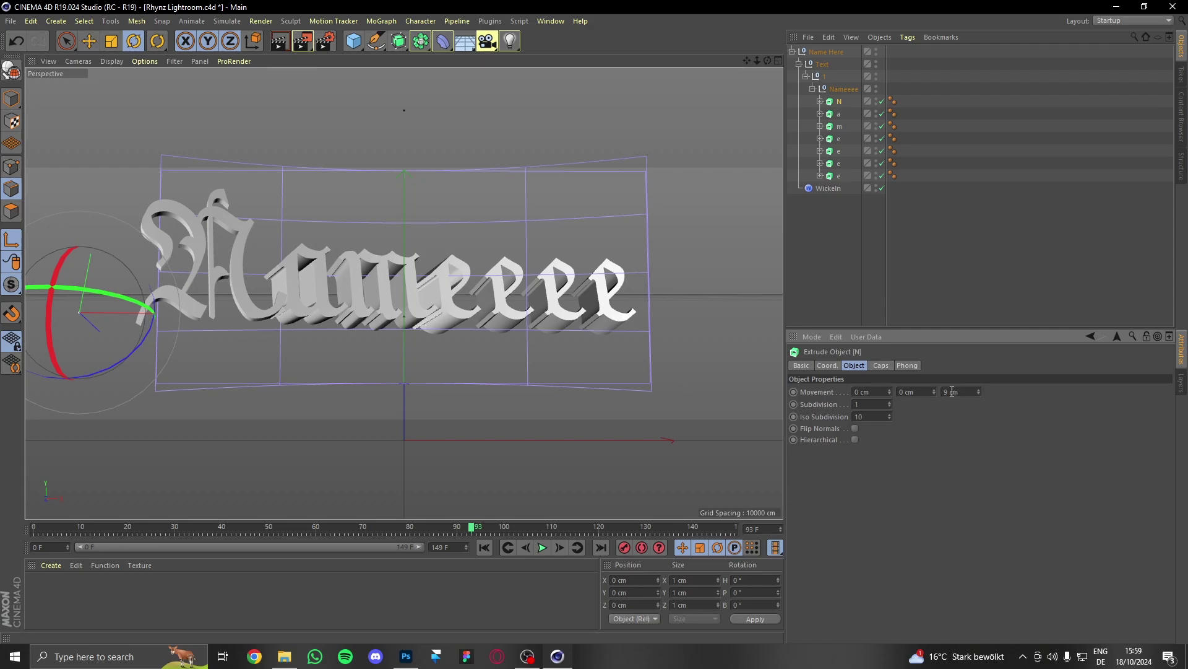
key("Return")
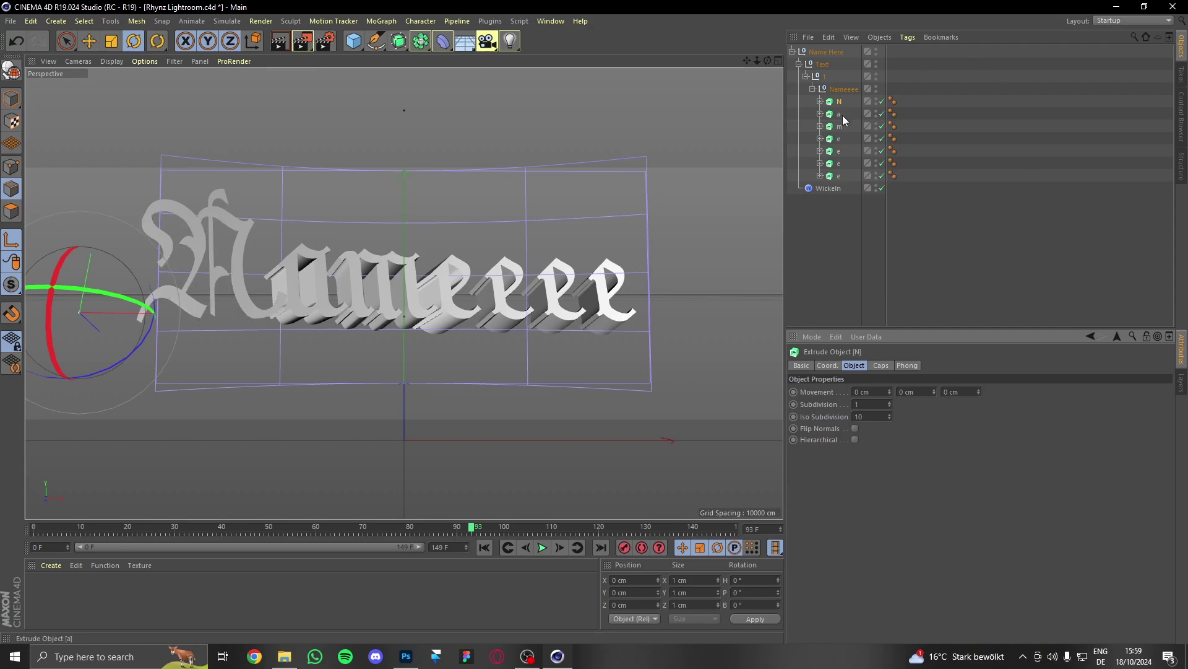
Set the extrusion depth to 0 cm for the a, first e and second e.
left_click(840, 114)
left_click_drag(953, 390, 901, 407)
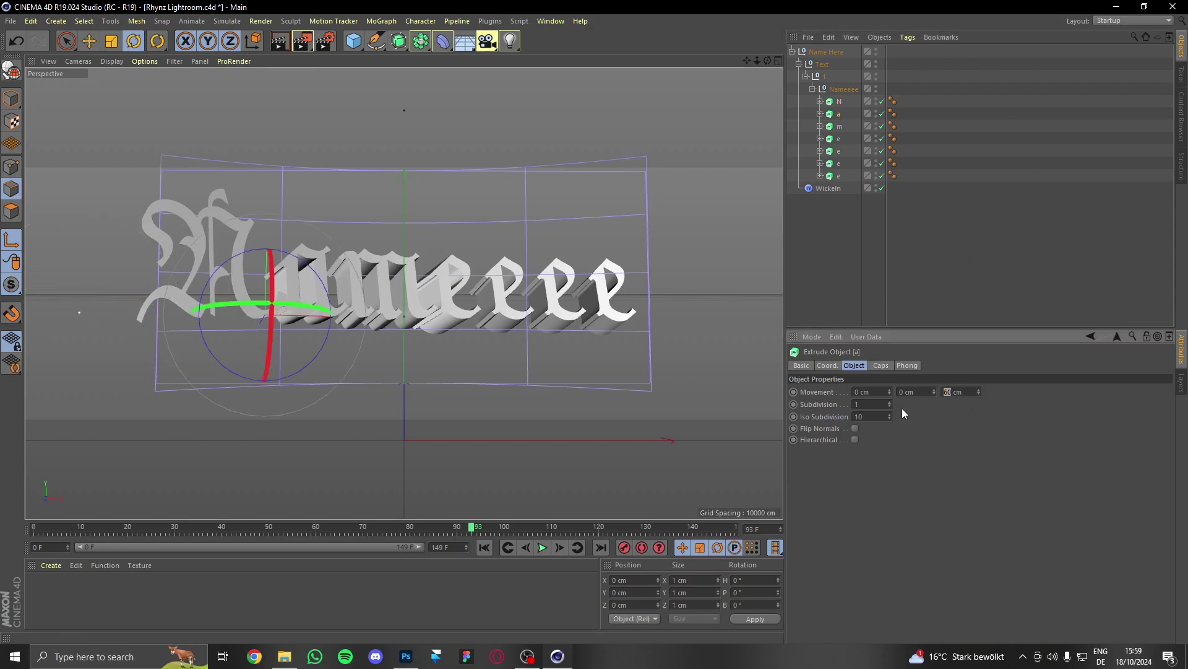
type("0")
key("Return")
left_click(839, 127)
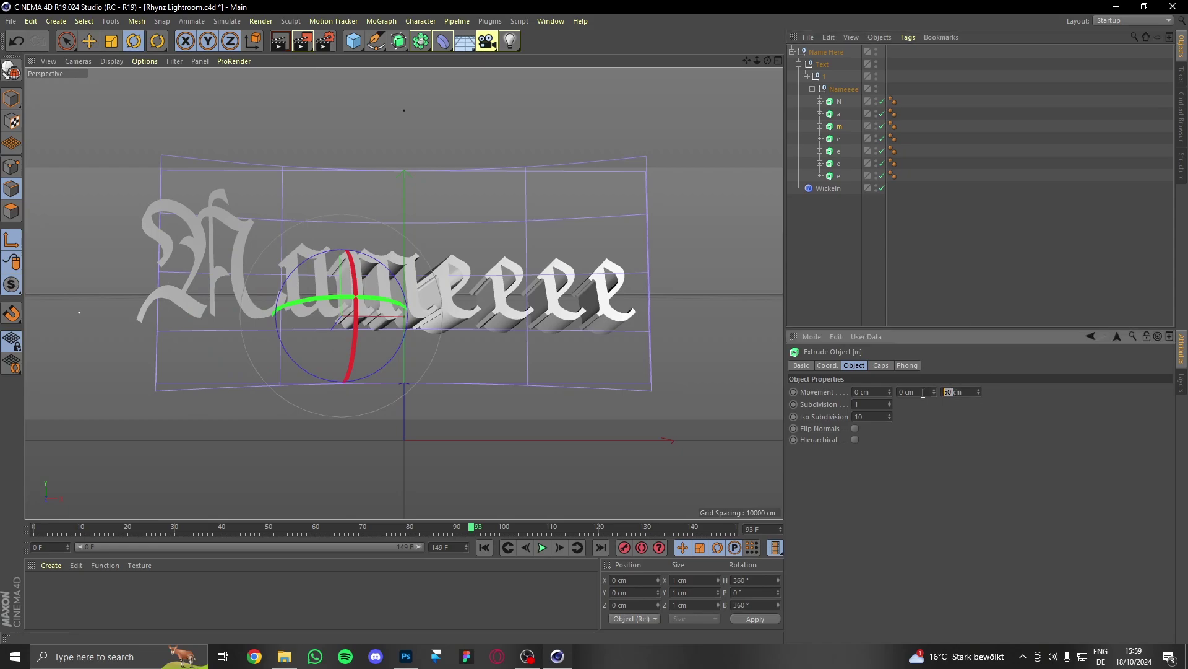
left_click(840, 138)
double_click(960, 391)
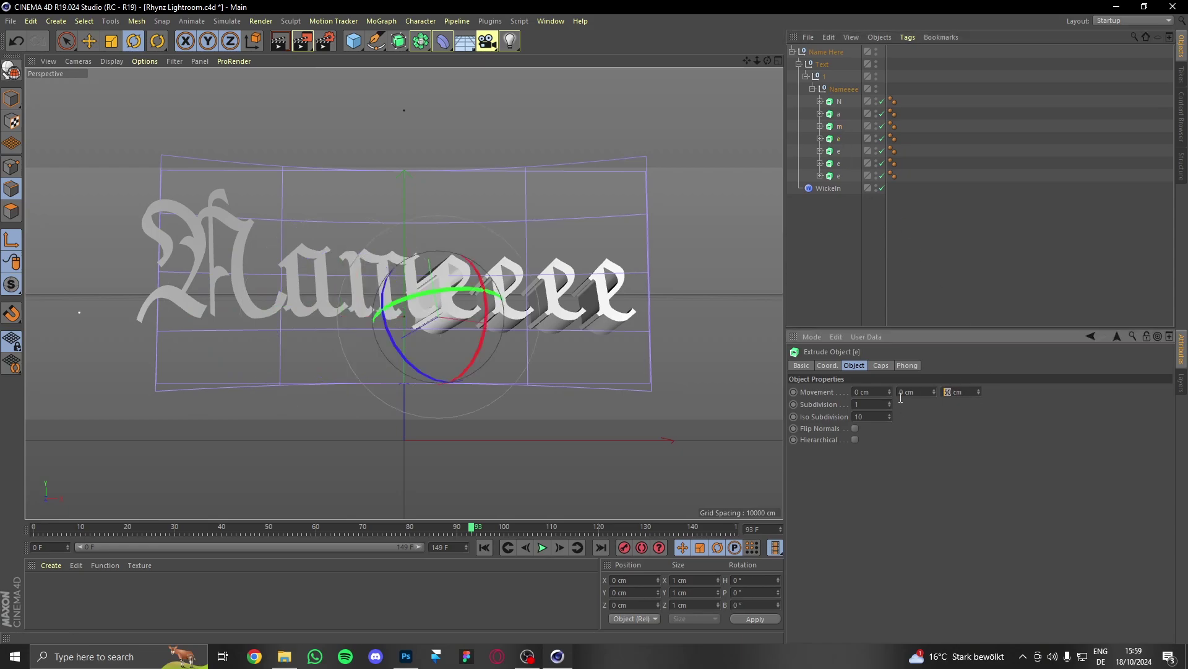
type("0")
key("Return")
left_click(838, 154)
double_click(957, 392)
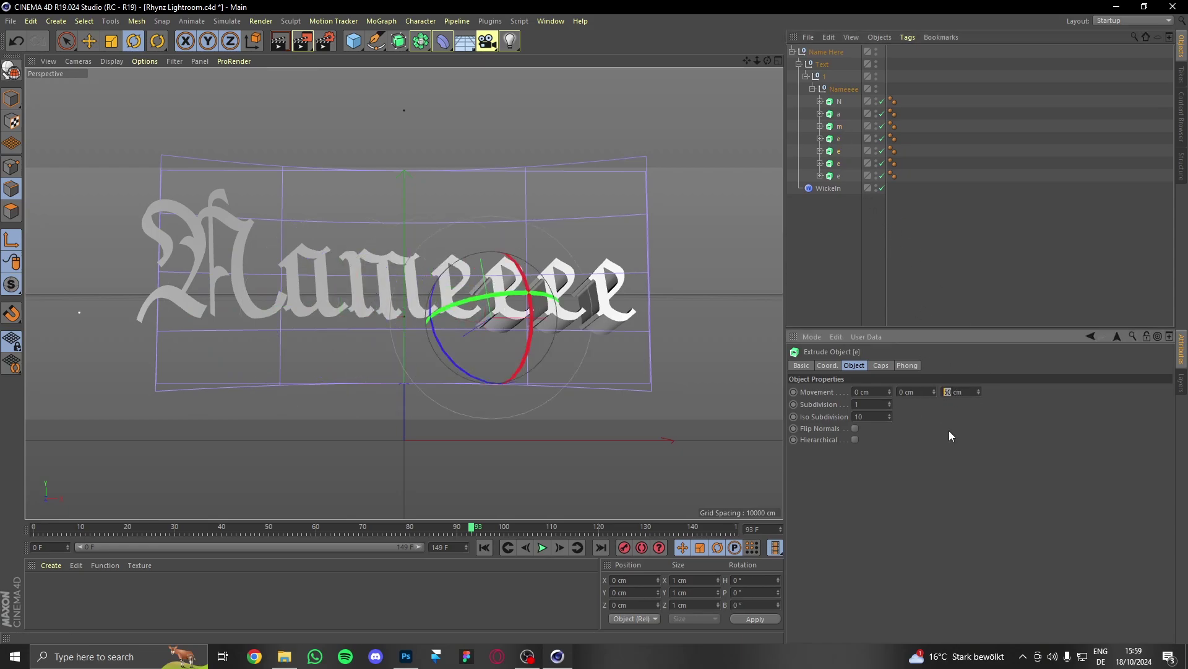
type("0")
key("Return")
Set the extrusion depth of the third and fourth e letters to 0 cm.
left_click(840, 164)
double_click(953, 392)
type("0")
key("Return")
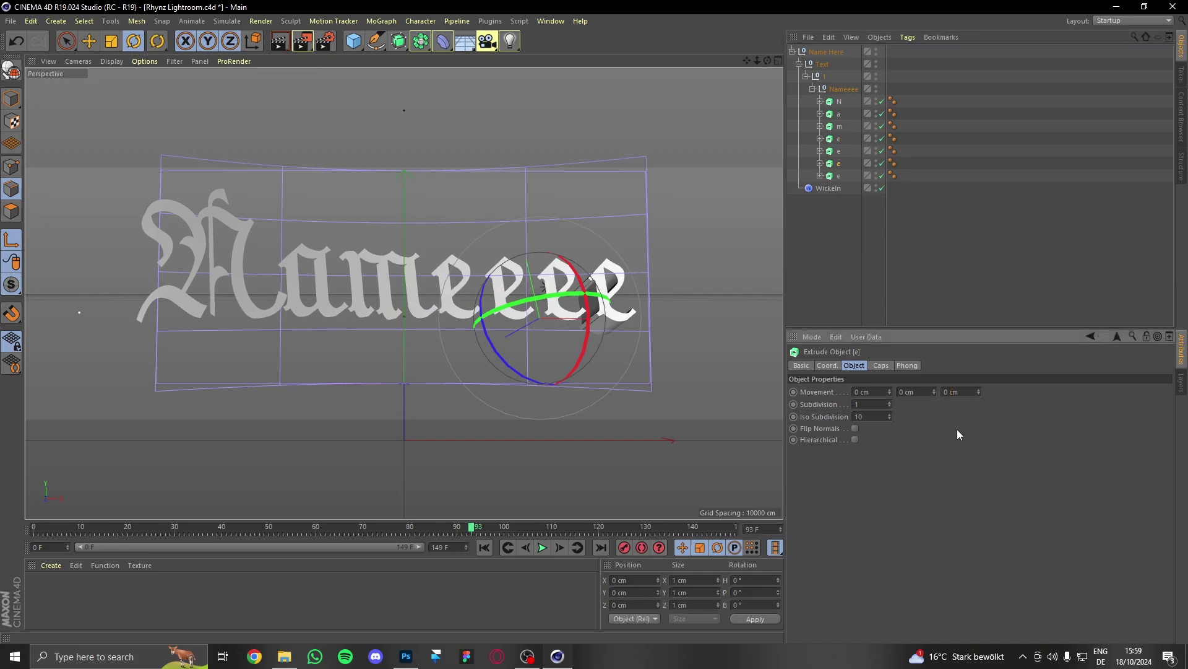
left_click(838, 176)
double_click(953, 392)
double_click(953, 392)
type("0")
key("Return")
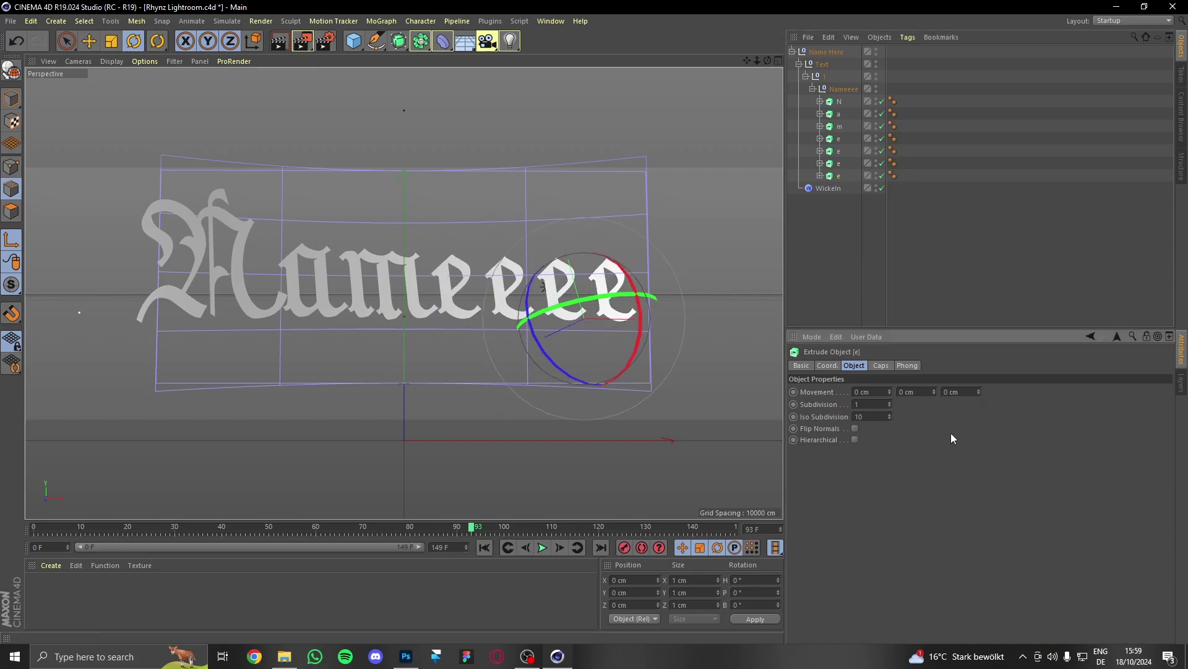
left_click(260, 22)
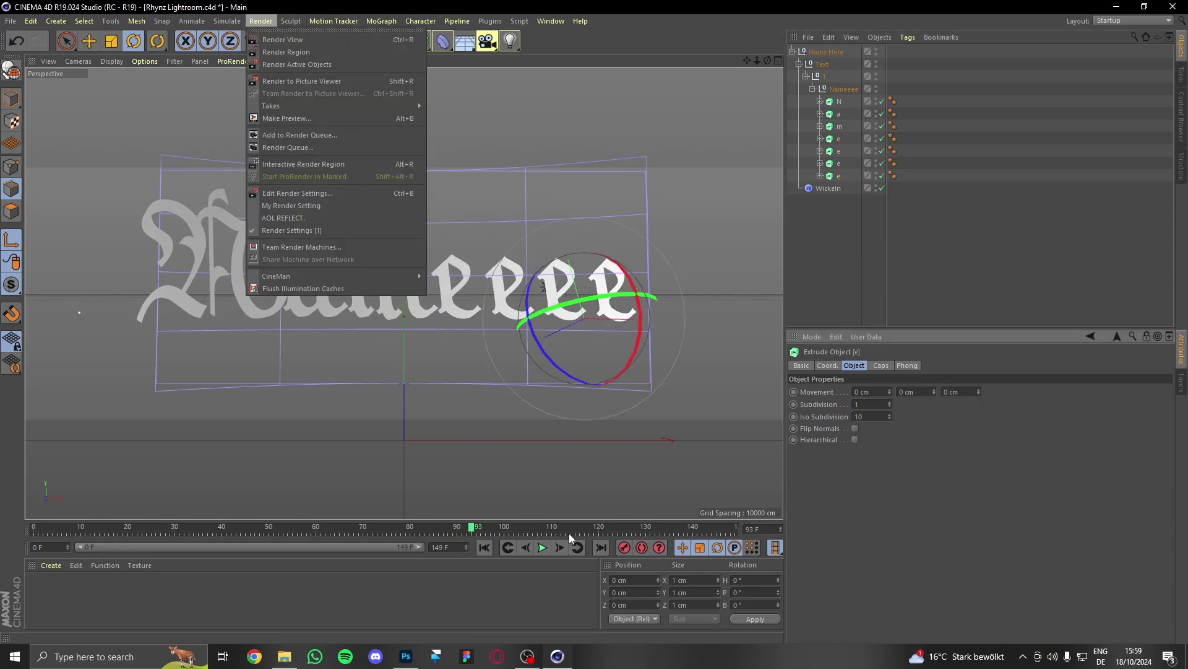
Render the flat Nameeee lettering to the Picture Viewer.
left_click(527, 656)
left_click(1078, 484)
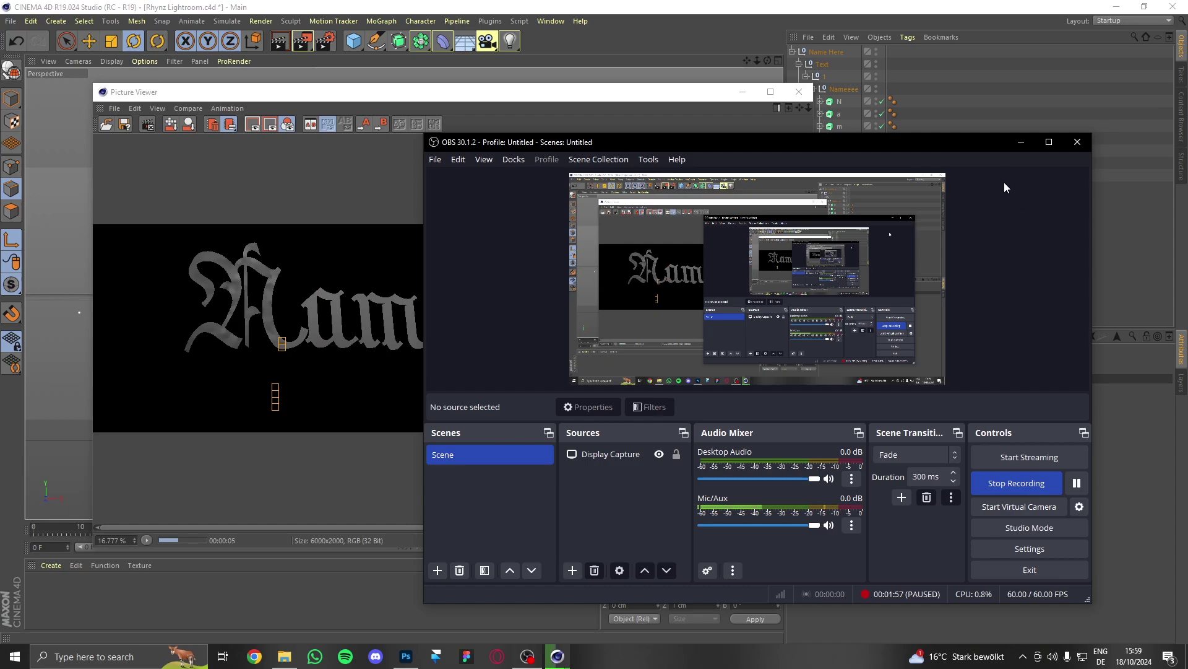
left_click(1021, 141)
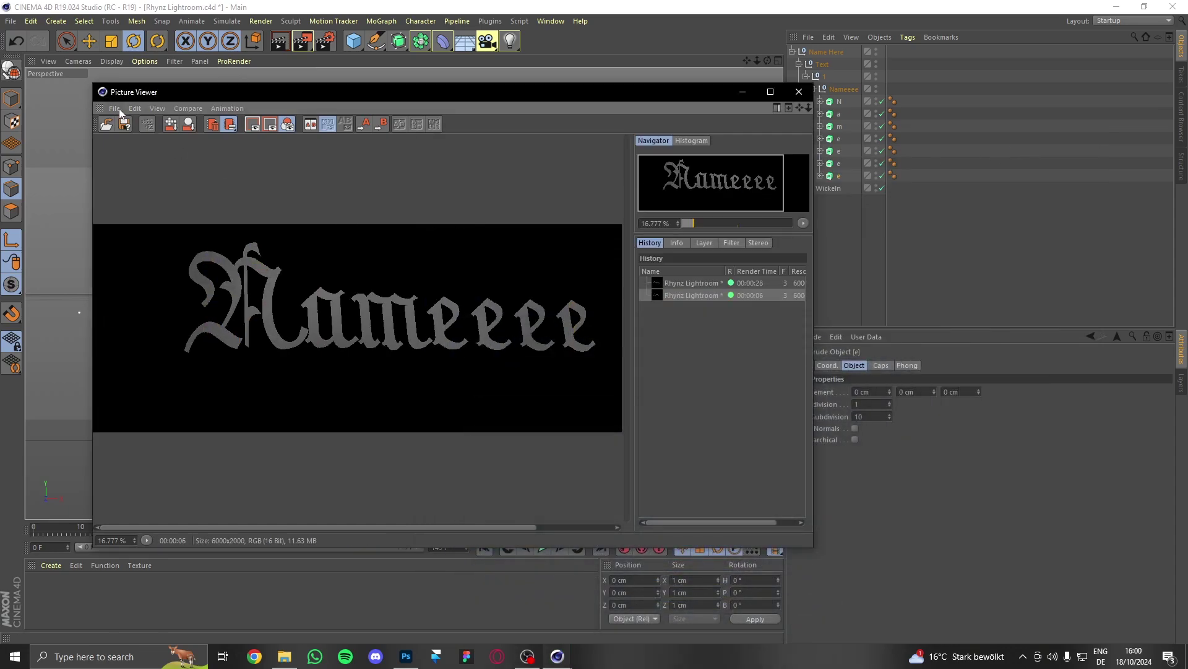
Save the render as PNG '2d2d2d2d2d' in tetx, then close the viewer and quit Cinema 4D.
left_click(115, 109)
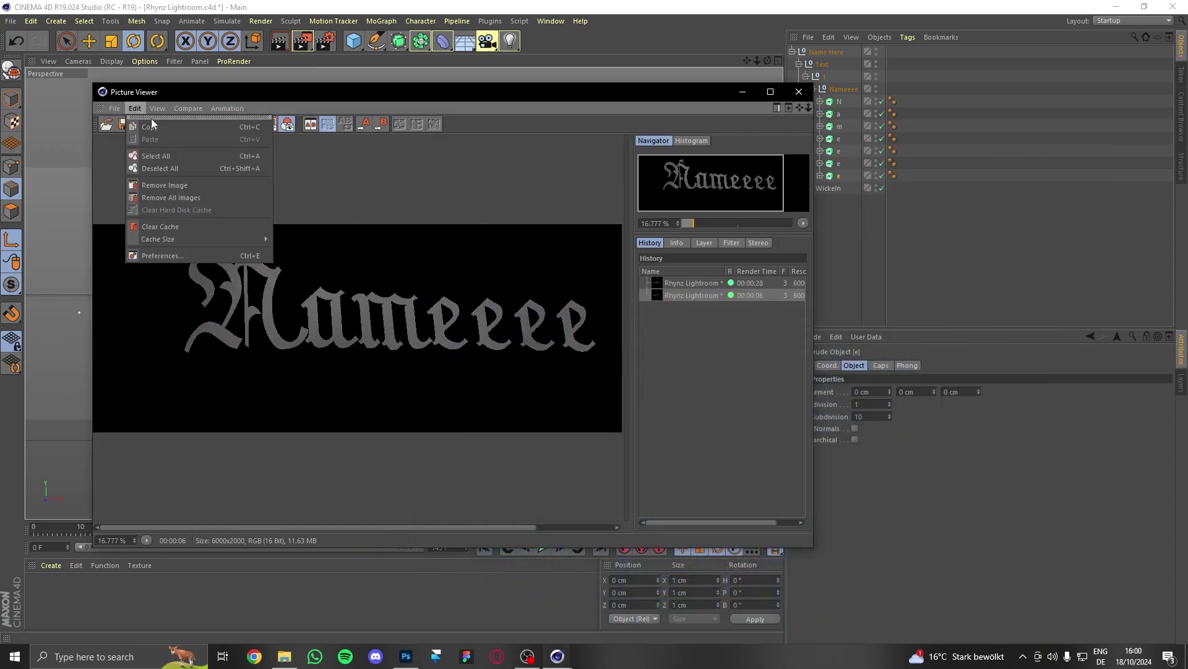
left_click(149, 138)
left_click(123, 331)
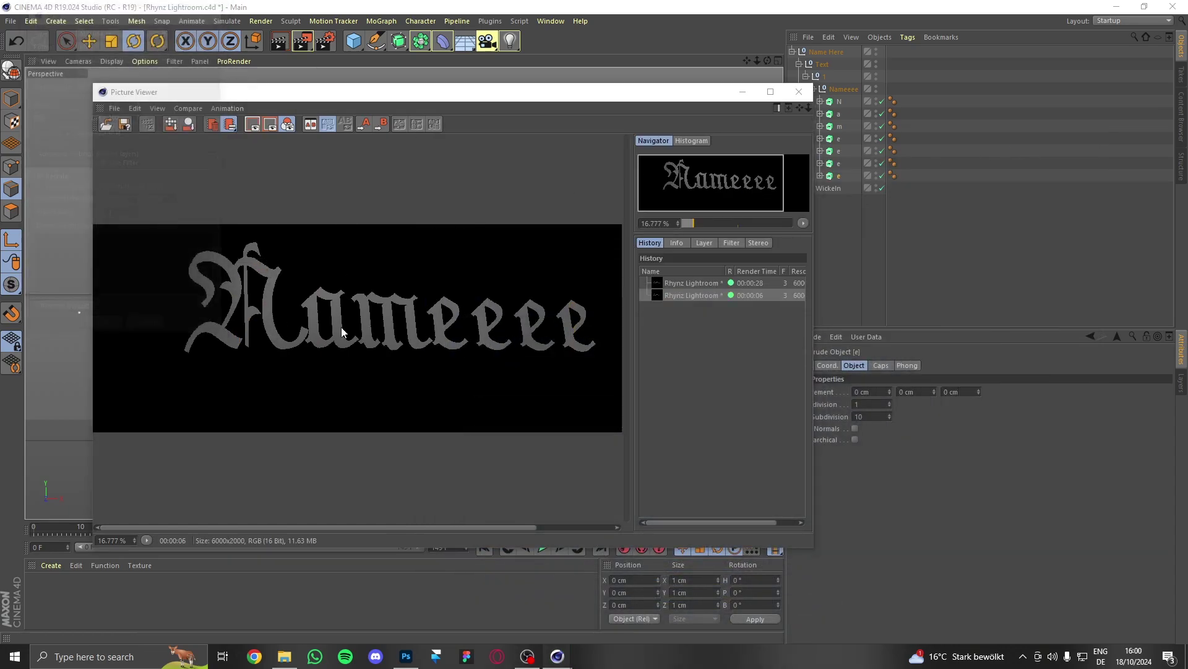
type("2d2d2d2d2d2d2d2d2d")
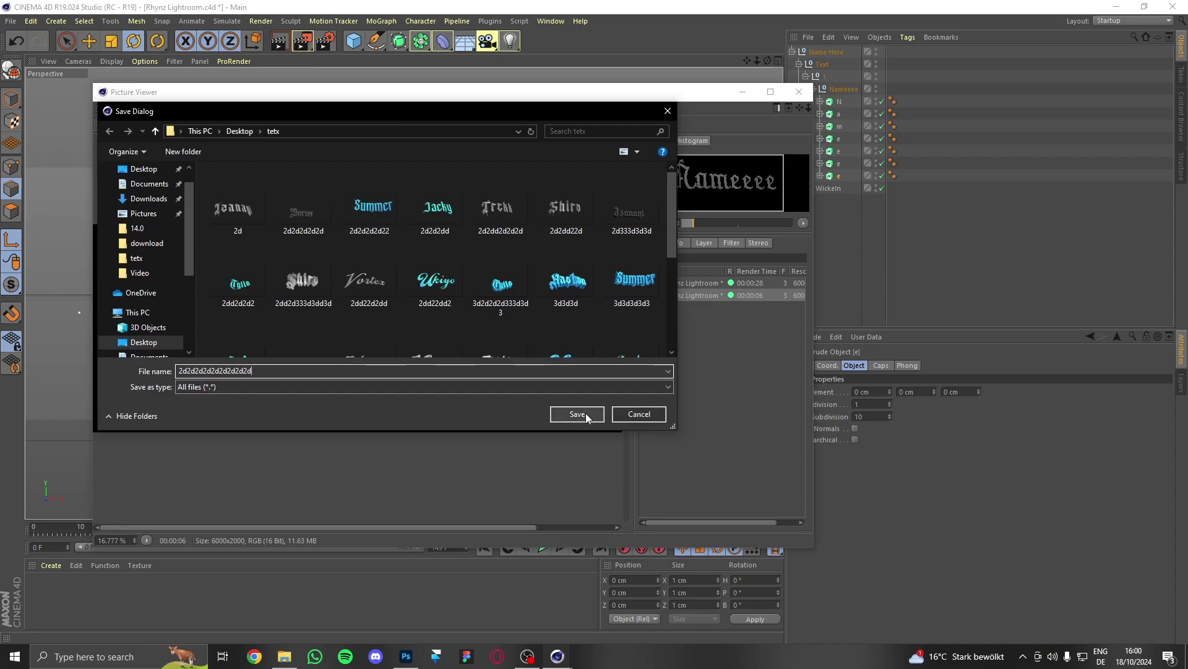
left_click(587, 417)
left_click(798, 91)
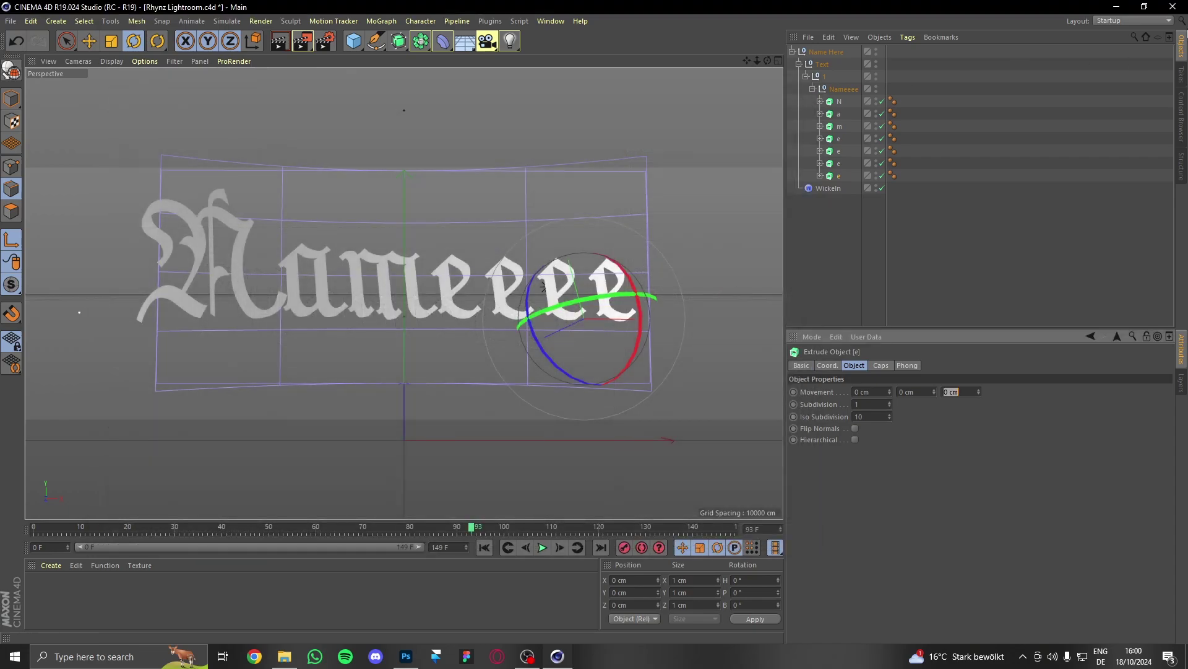
left_click(1173, 6)
Quit Cinema 4D without saving and create a black 1920×1080 Photoshop document.
left_click(608, 373)
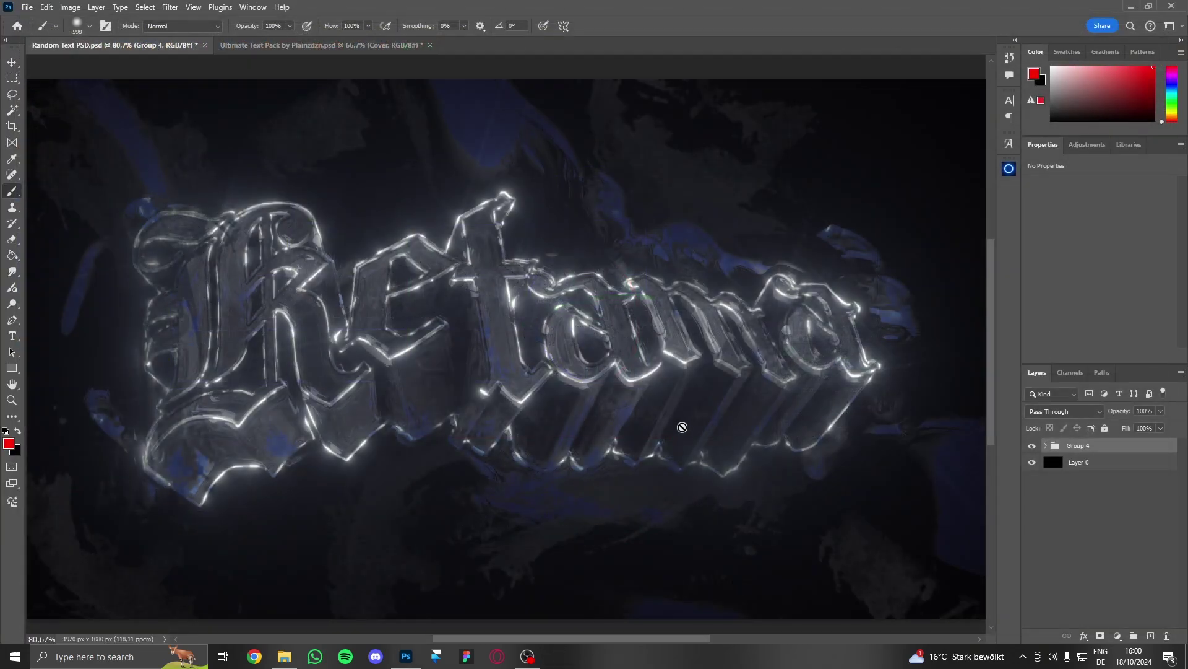
key("ctrl+minus")
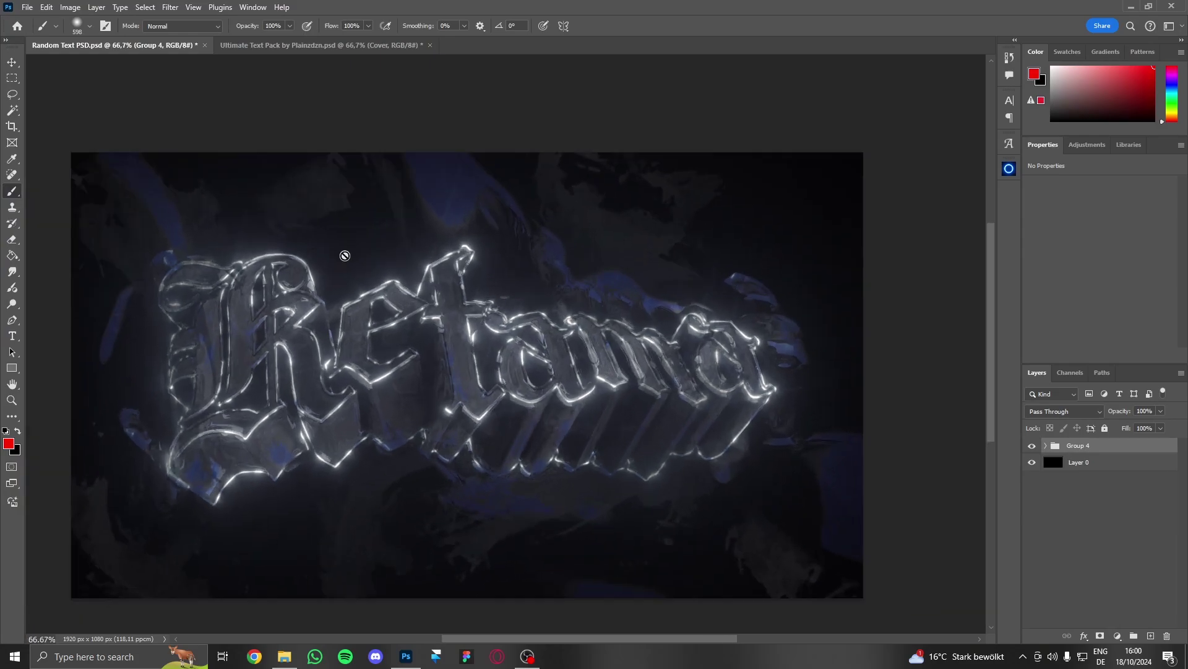
left_click(28, 8)
left_click(34, 19)
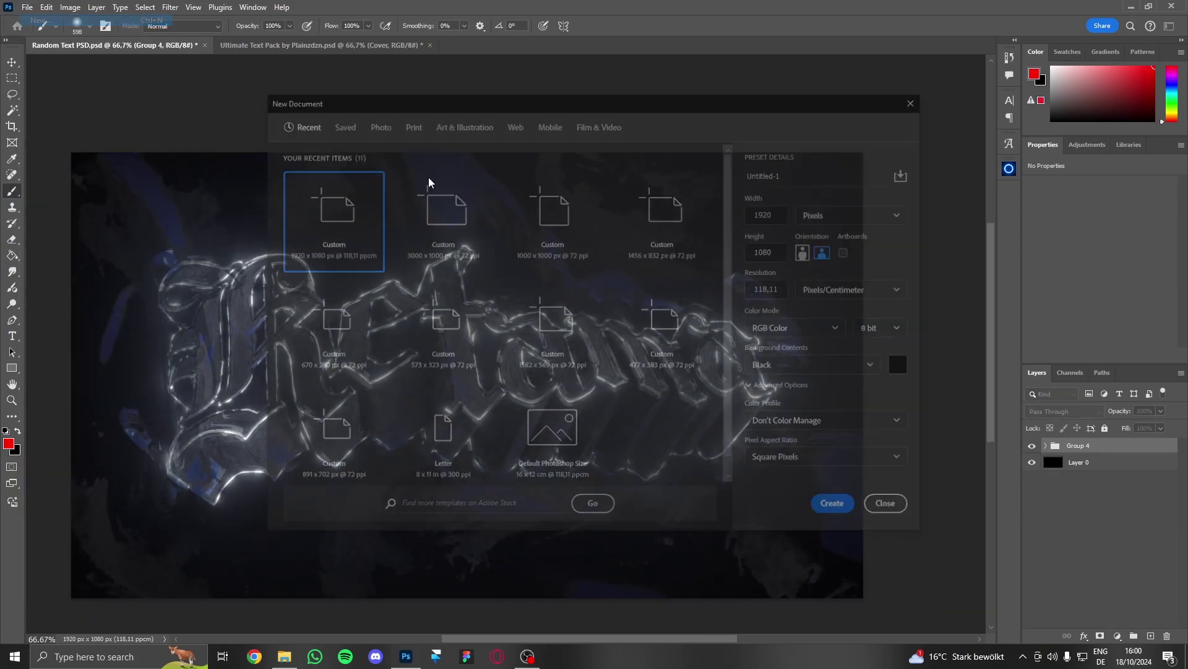
double_click(325, 216)
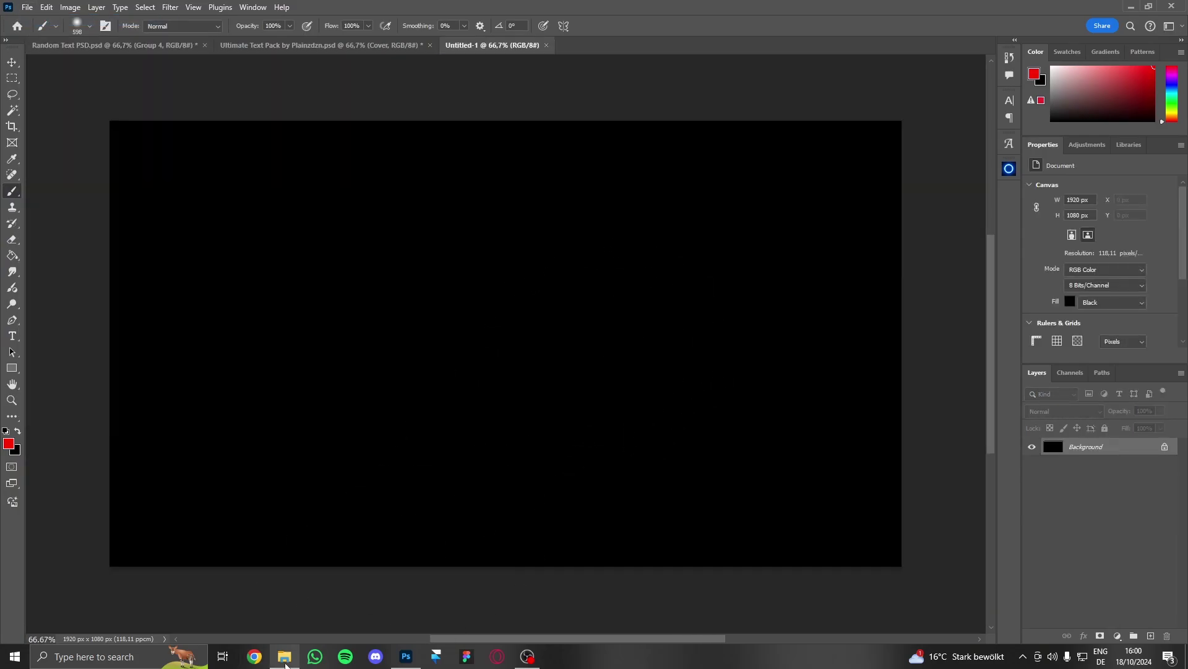
Place the 3D Retama render from the PortableSSD text folder onto the canvas.
left_click(284, 656)
left_click(117, 443)
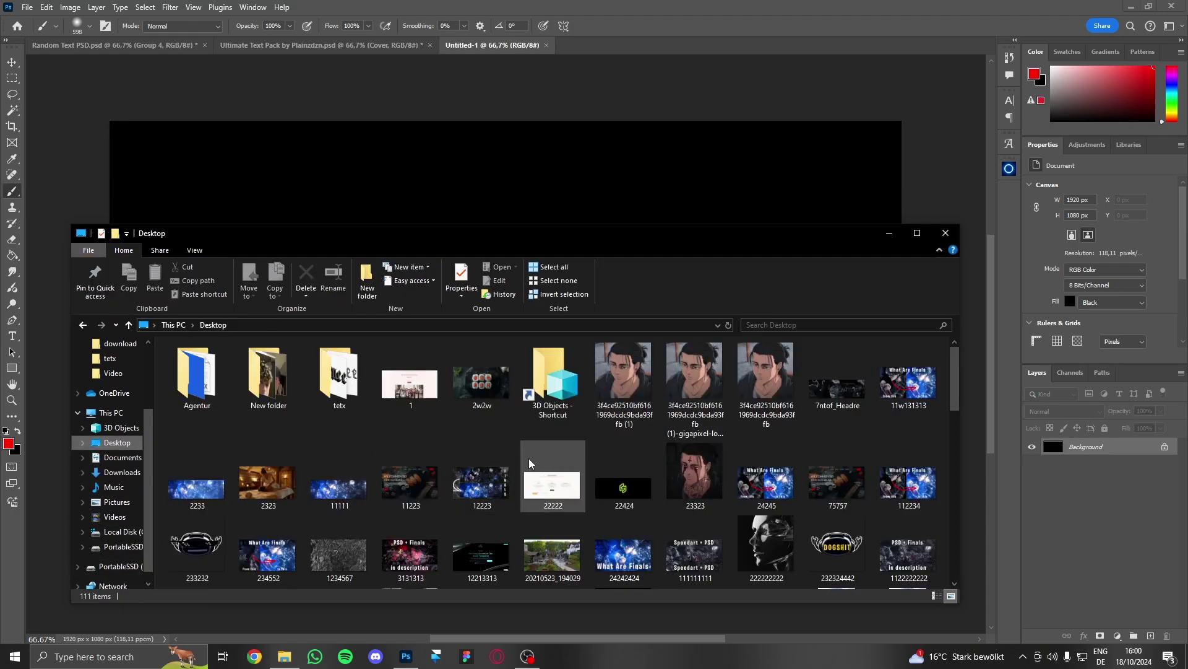
left_click(119, 567)
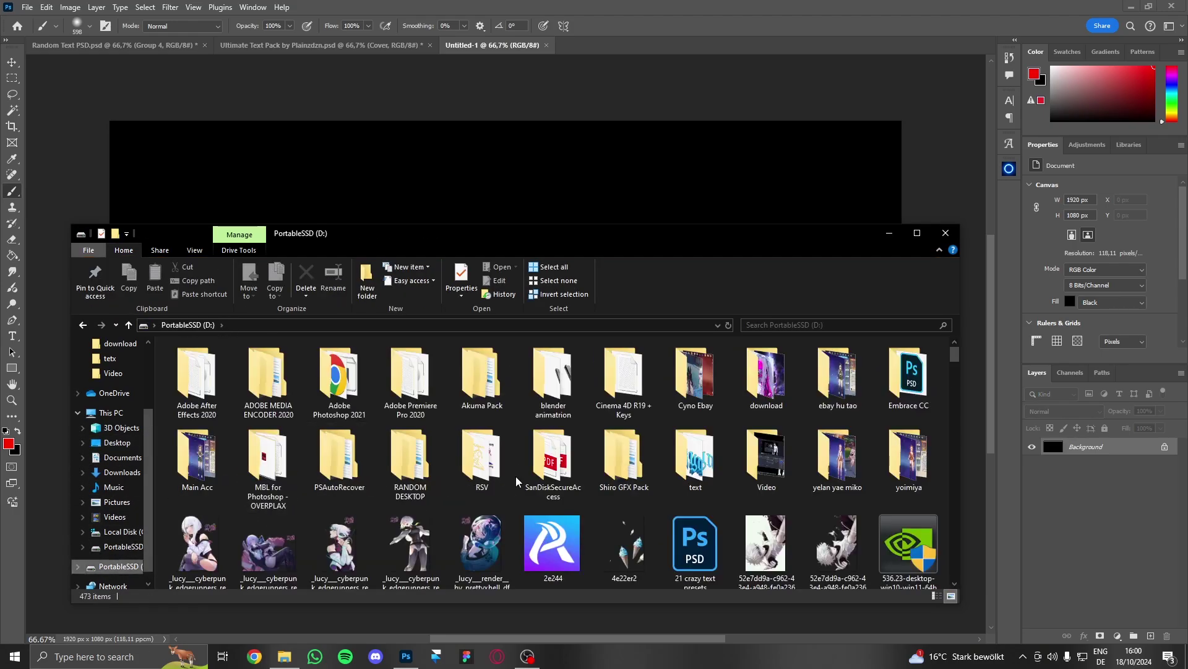
left_click(696, 470)
double_click(695, 470)
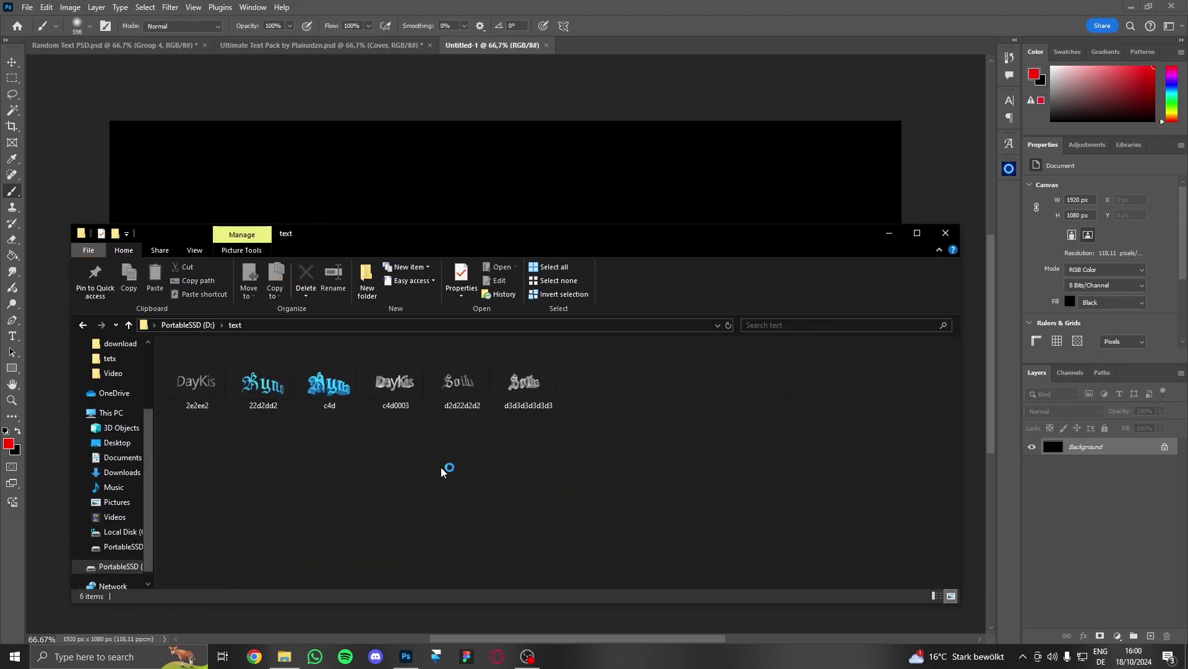
left_click(528, 656)
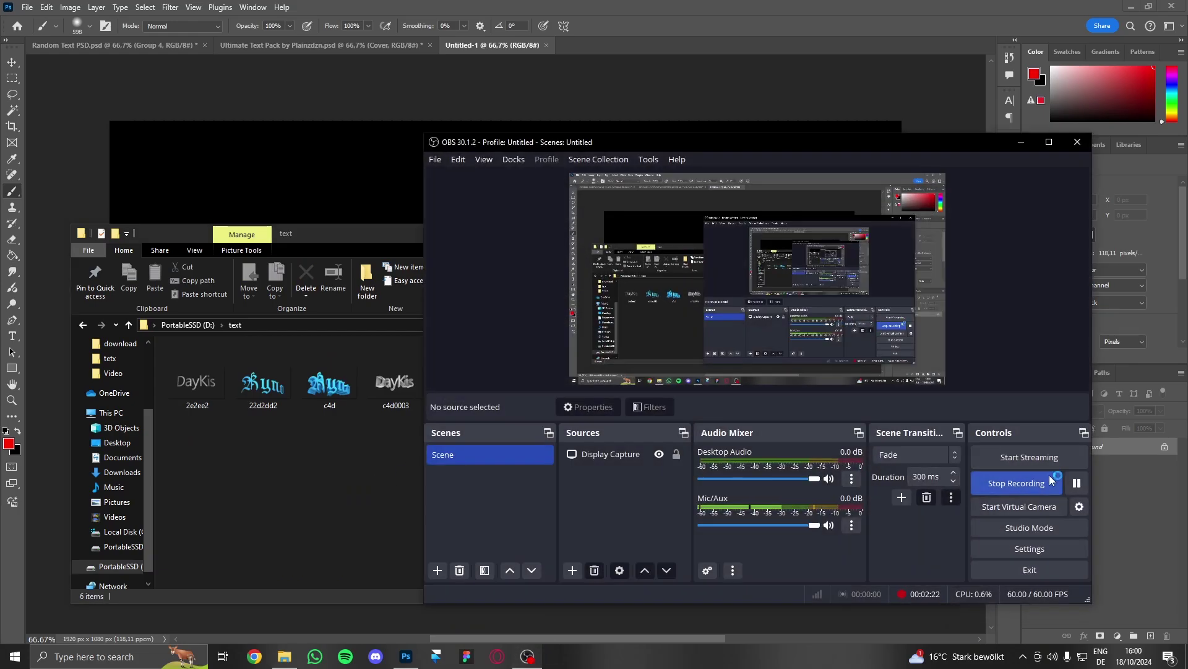
left_click(1050, 481)
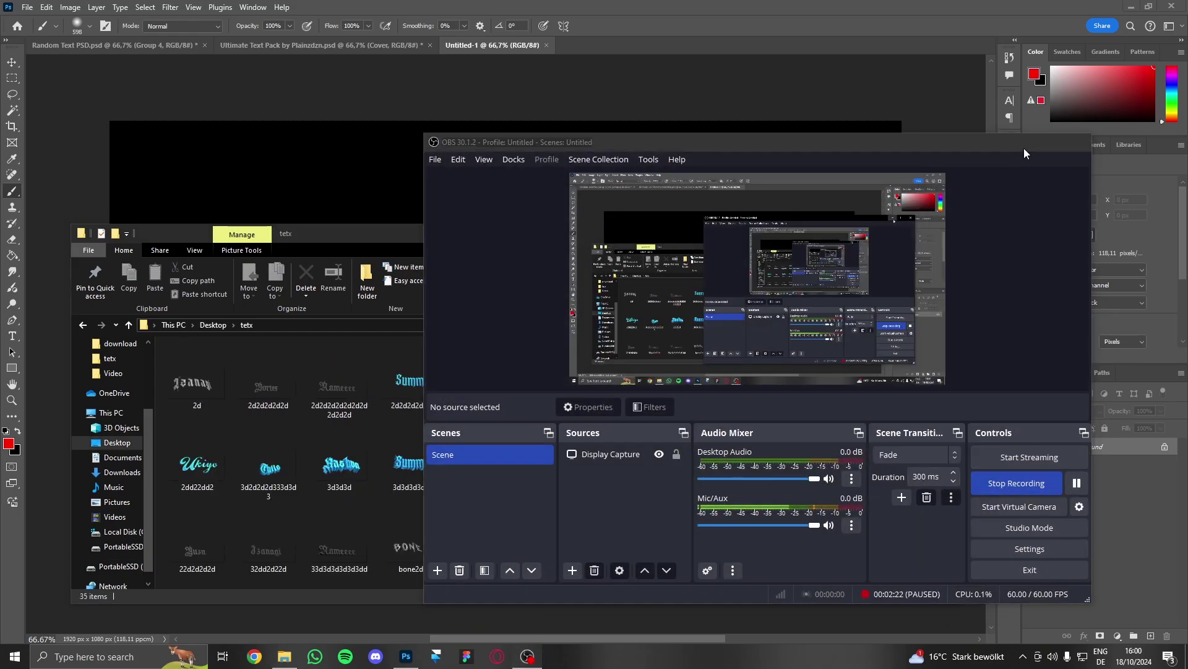
left_click(1021, 142)
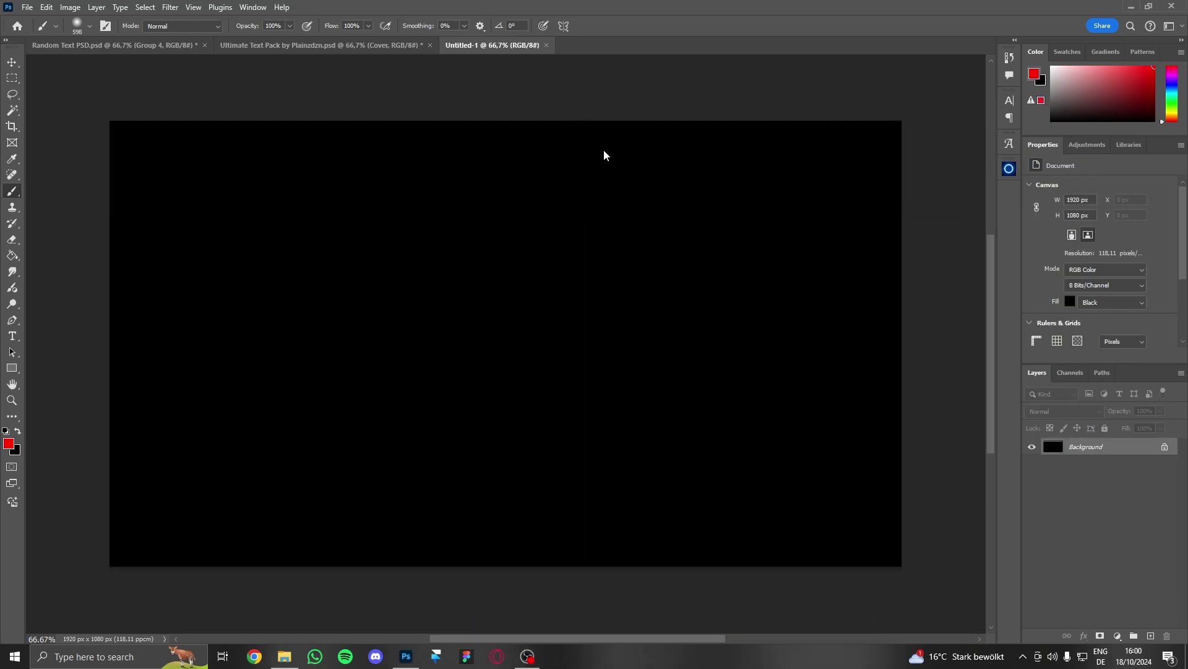
left_click(614, 26)
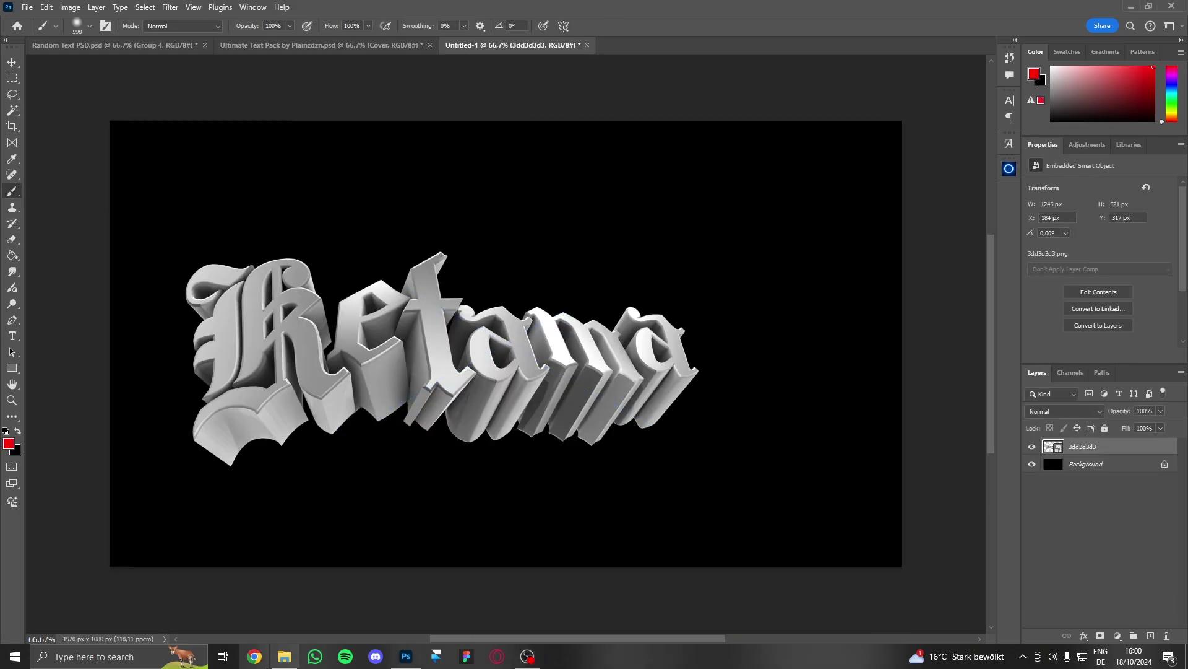
Drag the d2d2d2d2d2 render onto the Untitled-1 canvas and commit it.
left_click(284, 656)
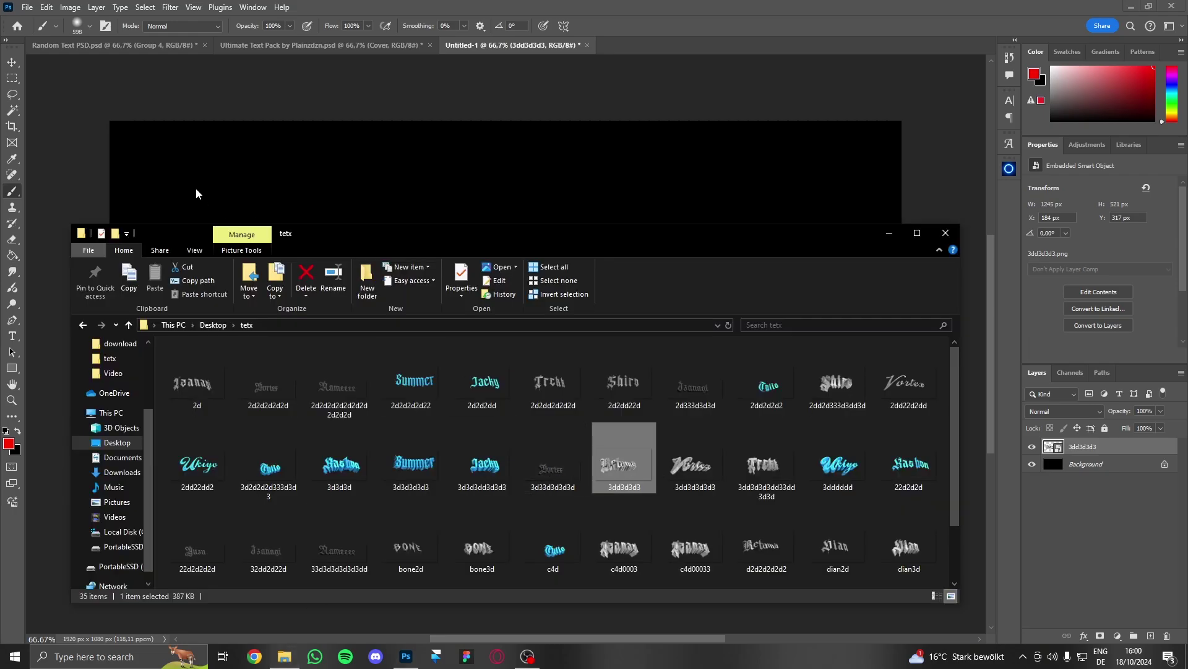
left_click(86, 45)
left_click(520, 45)
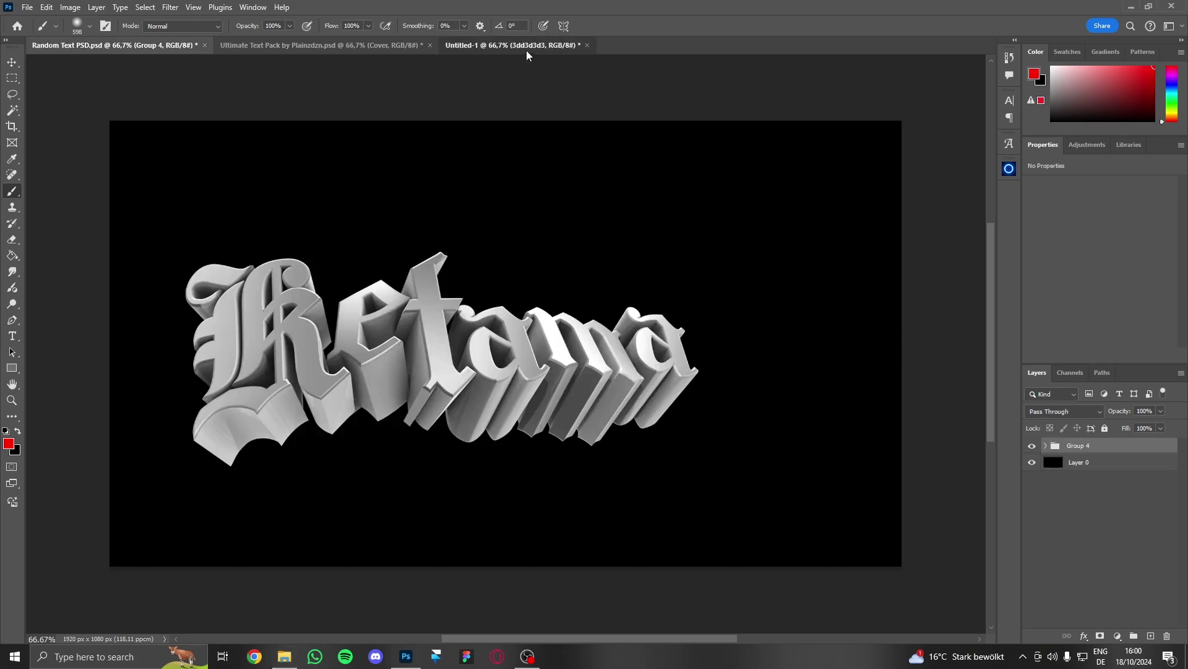
left_click(284, 656)
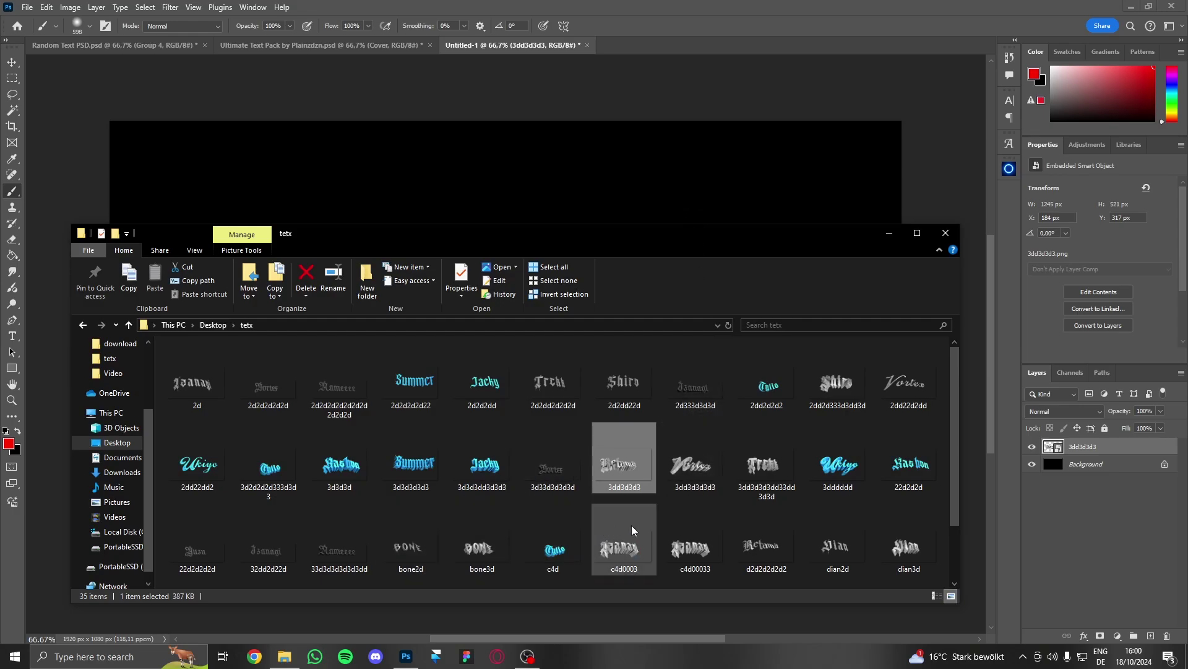
left_click_drag(766, 540, 563, 193)
left_click(614, 27)
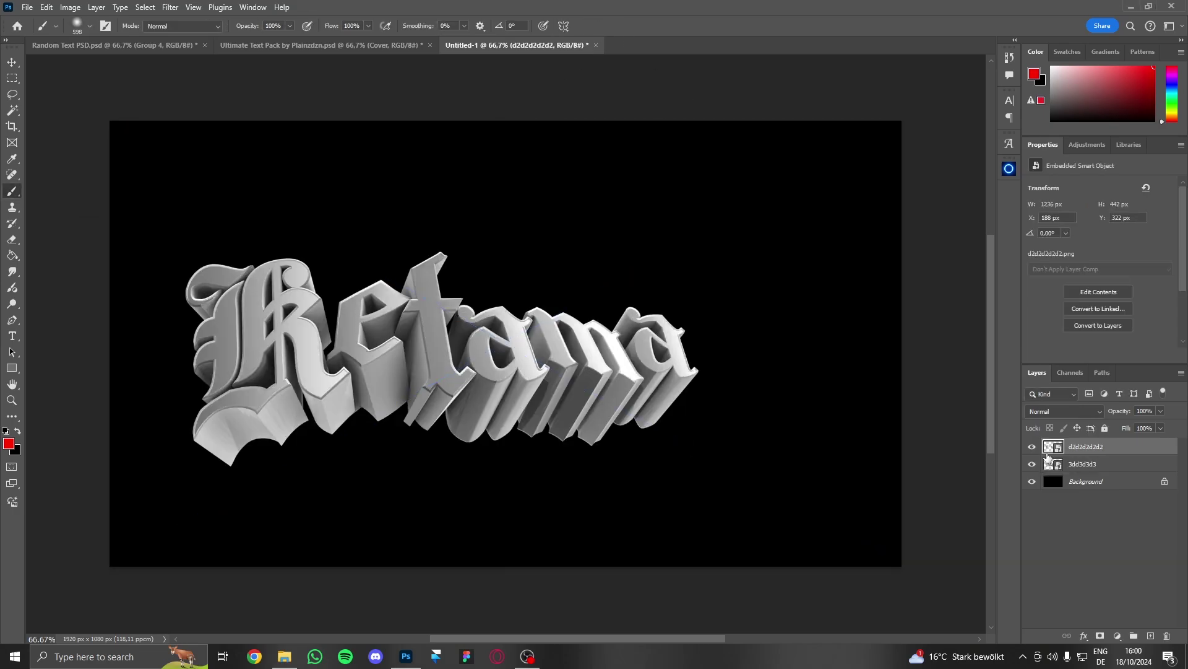
Rename the two render layers to 2d and 3d.
double_click(1086, 447)
type("2d")
key("Tab")
type("3d")
key("Return")
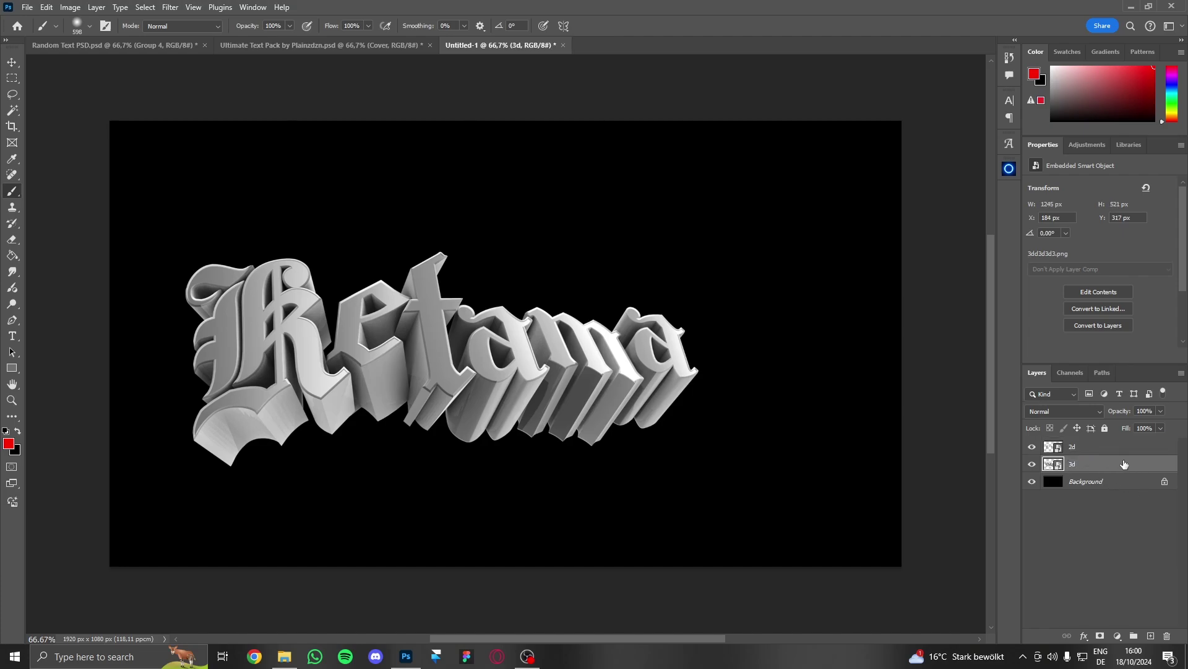
Group the 2d and 3d layers into a group named TEXT.
left_click(1079, 448)
left_click(1077, 469, "shift")
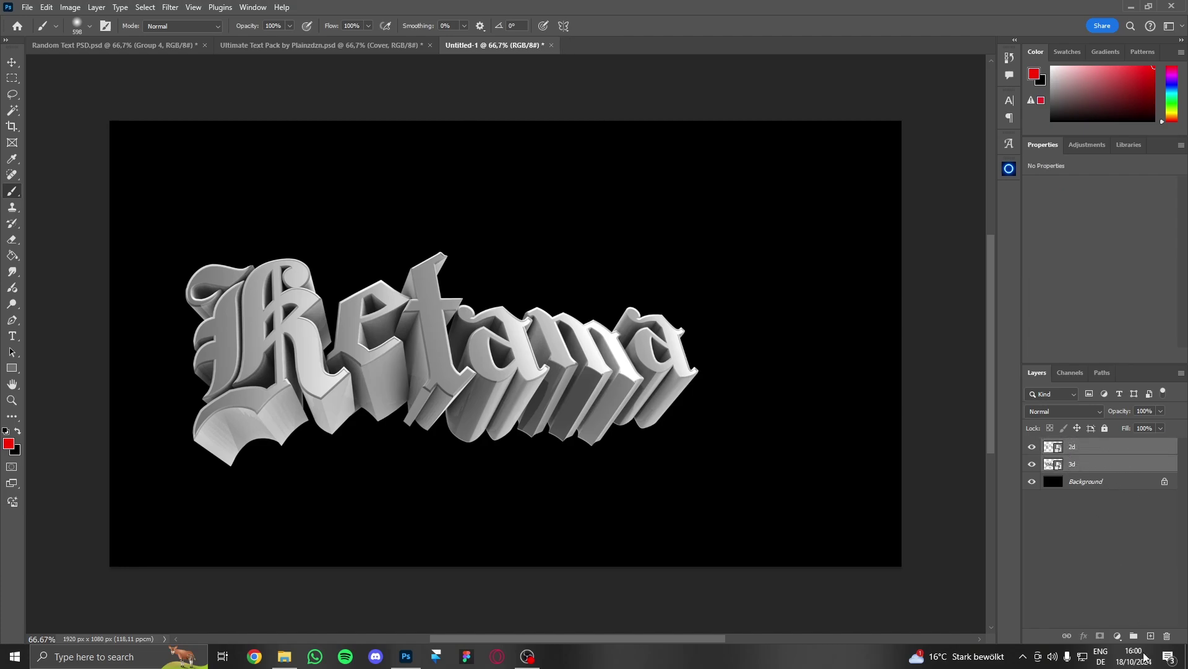
left_click(1134, 636)
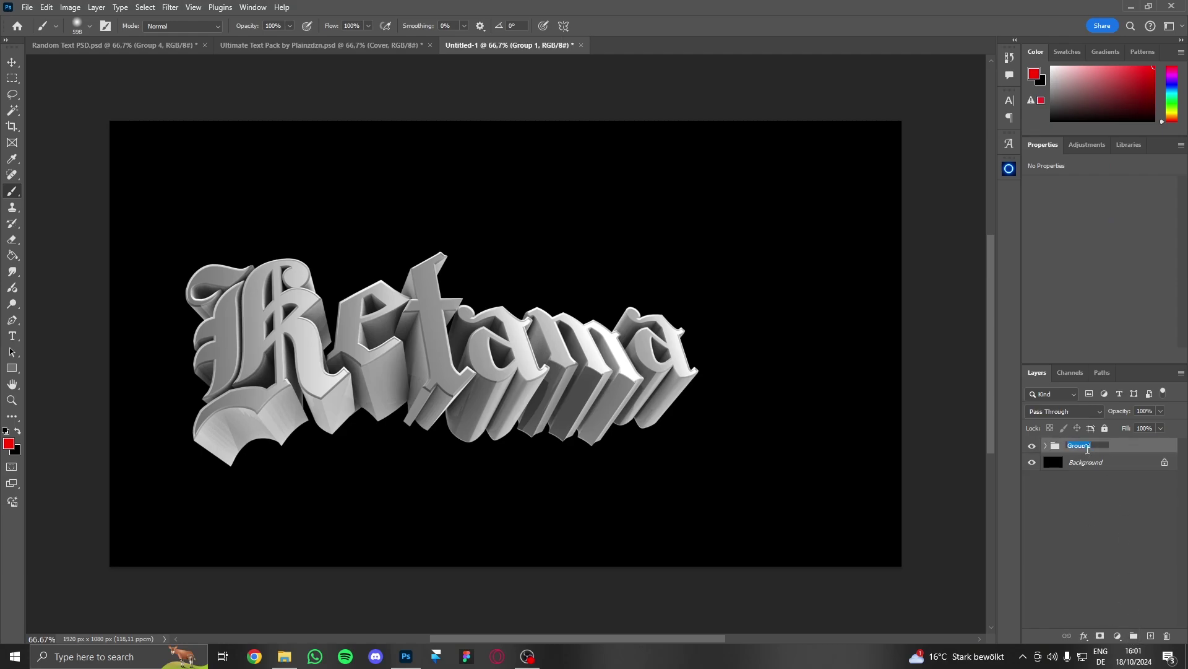
key("Return")
Duplicate the TEXT group, hide the original, and select TEXT copy.
key("ctrl+j")
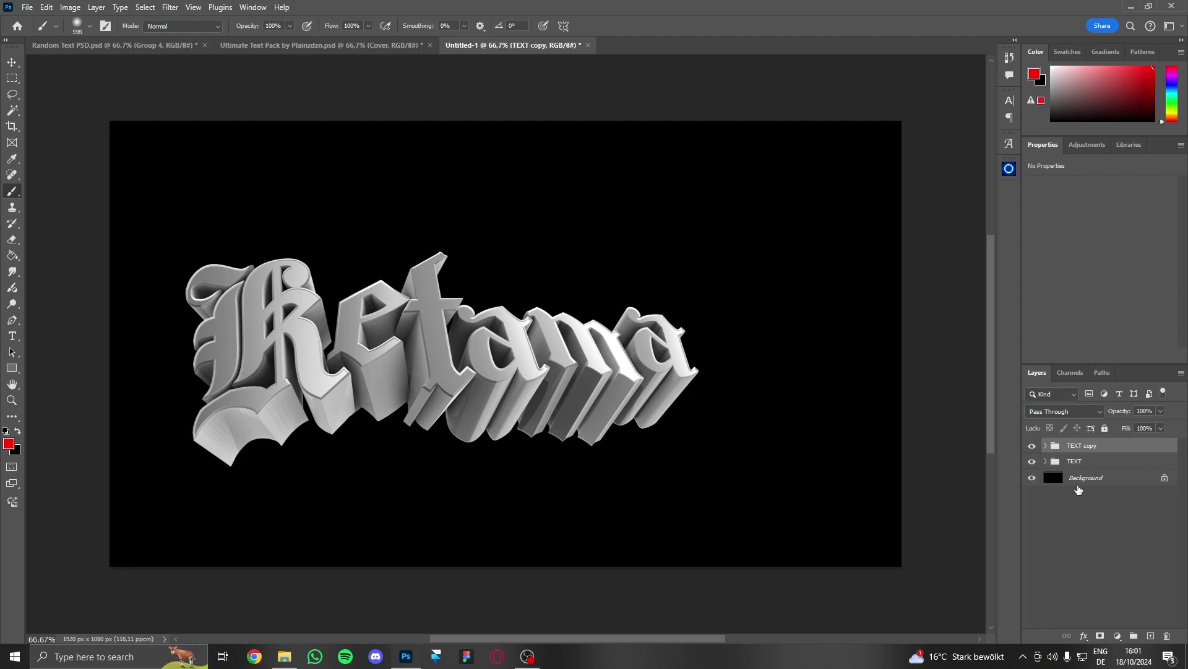
left_click(1032, 462)
left_click(1076, 462)
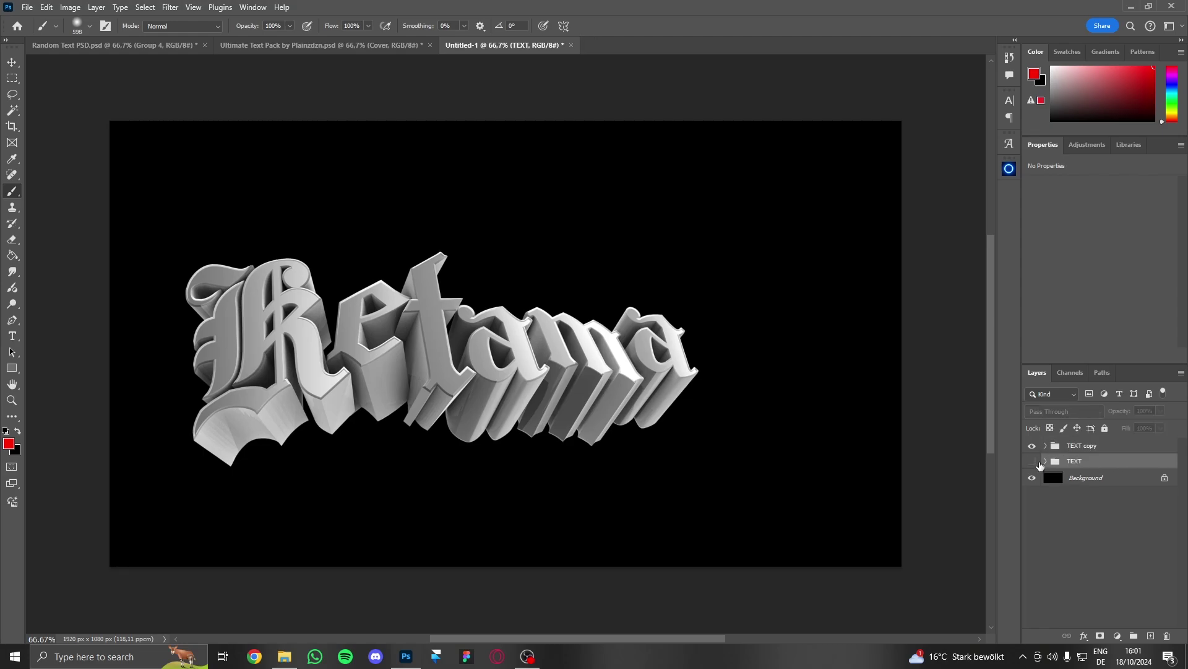
scroll(521, 370, "down", 1)
scroll(534, 374, "up", 1)
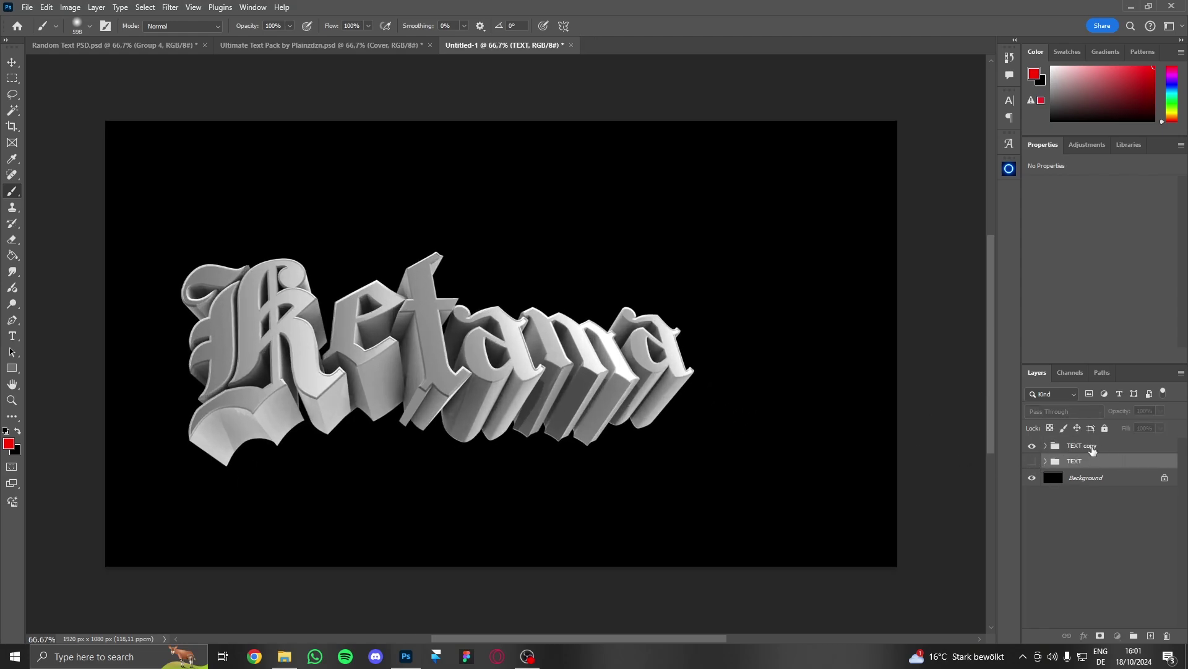
left_click(1090, 447)
Scale the TEXT copy group up to about 122% and centre it on the canvas.
key("ctrl+t")
left_click_drag(469, 289, 565, 299)
left_click_drag(530, 258, 532, 211)
mouse_move(574, 294)
left_mouse_down()
mouse_move(544, 298)
mouse_move(551, 292)
left_mouse_up()
left_click(613, 29)
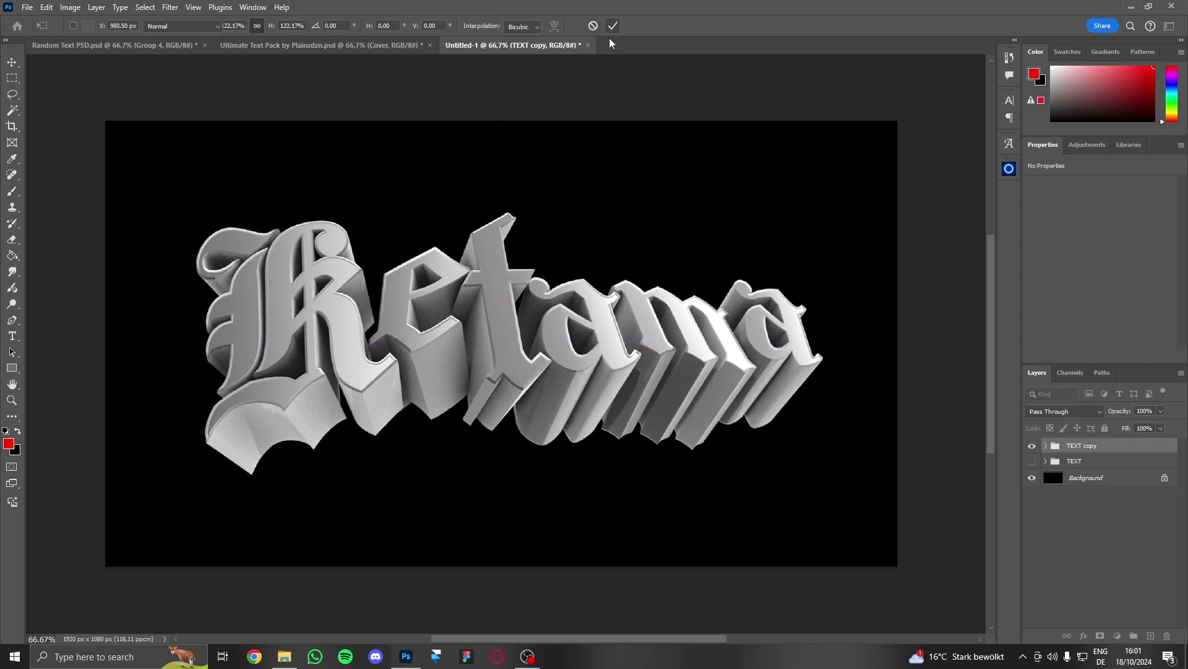
scroll(543, 403, "down", 4)
scroll(549, 377, "up", 4)
left_click_drag(630, 403, 612, 371)
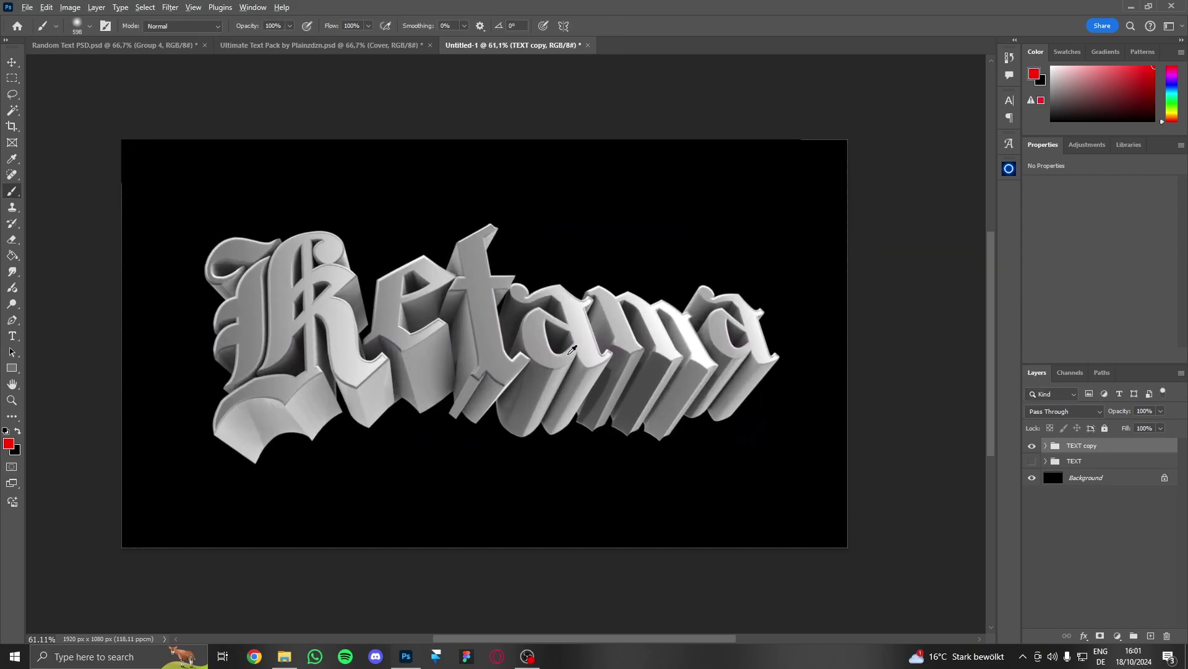
scroll(539, 345, "up", 1)
scroll(539, 344, "down", 1)
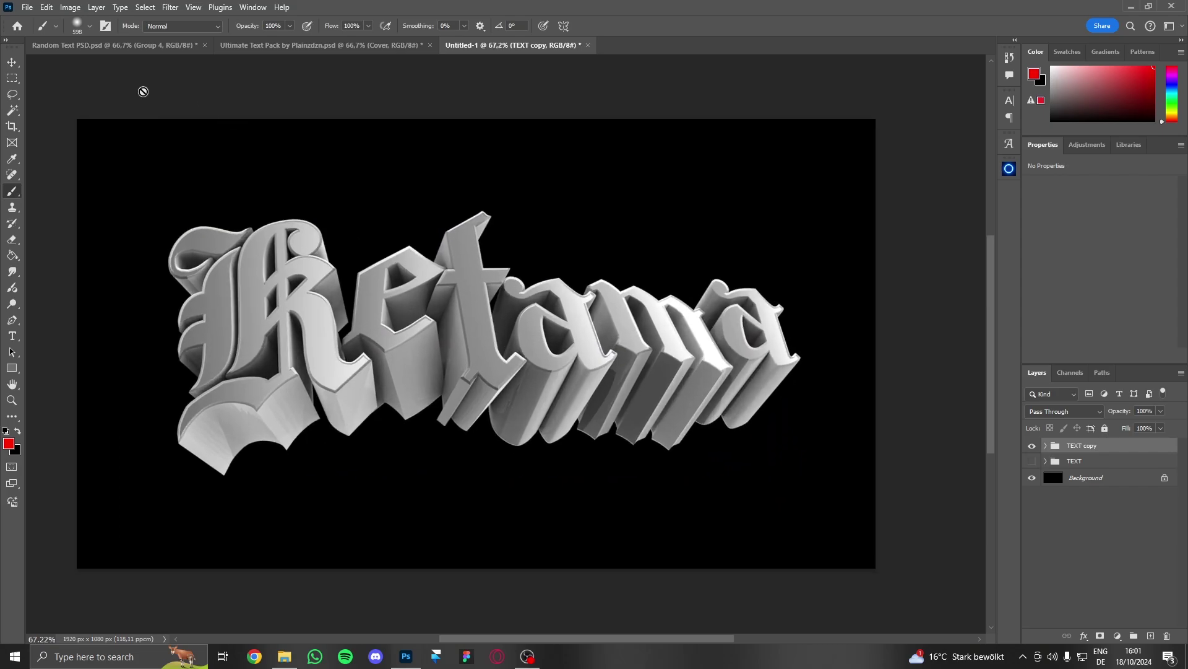
In Random Text PSD, expand Group 4 and Group 3 and hide the Finals group.
left_click(114, 45)
left_click(1046, 445)
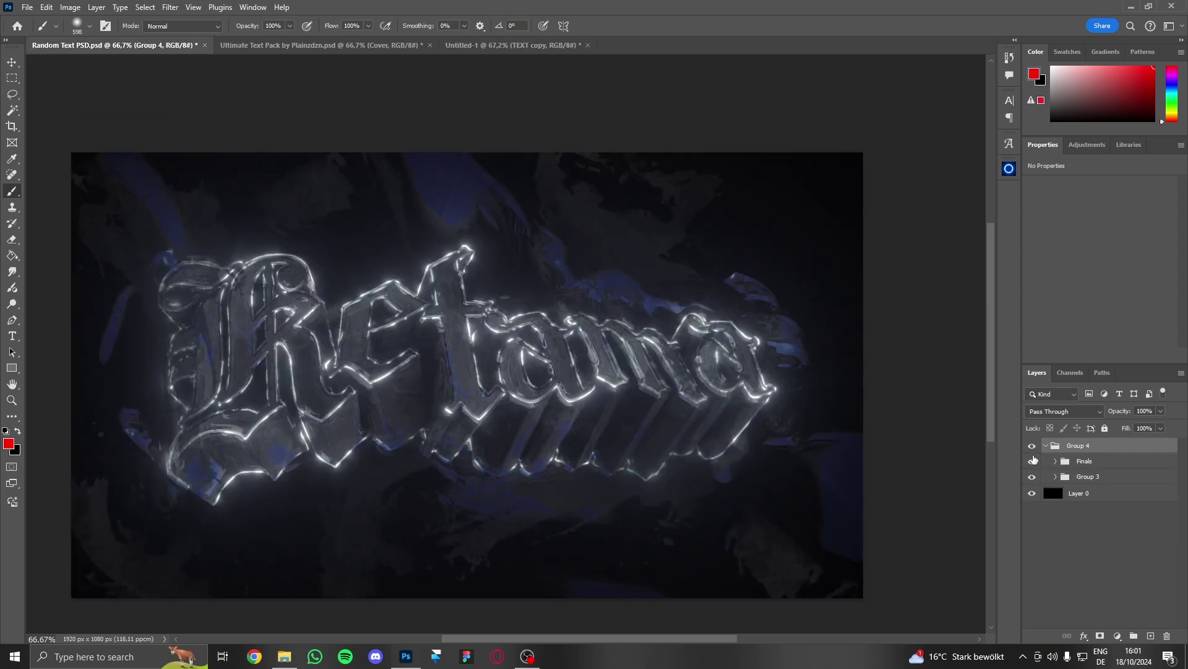
left_click(1032, 460)
scroll(464, 418, "down", 1)
scroll(465, 418, "up", 2)
scroll(464, 417, "up", 2)
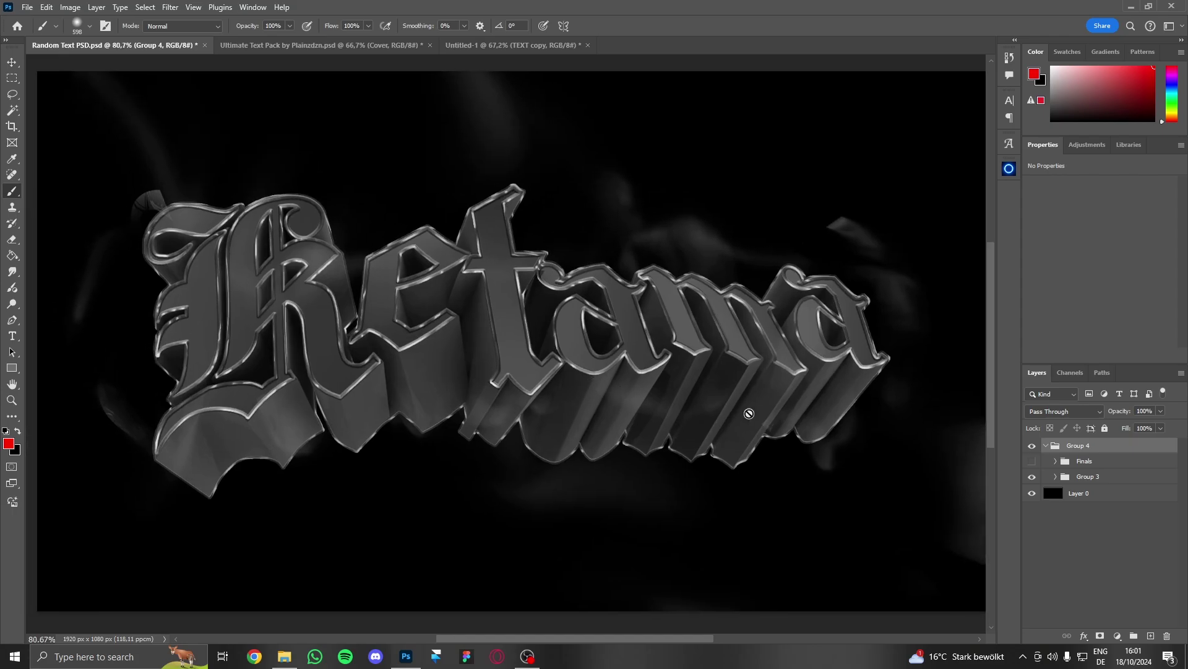
left_click(1056, 476)
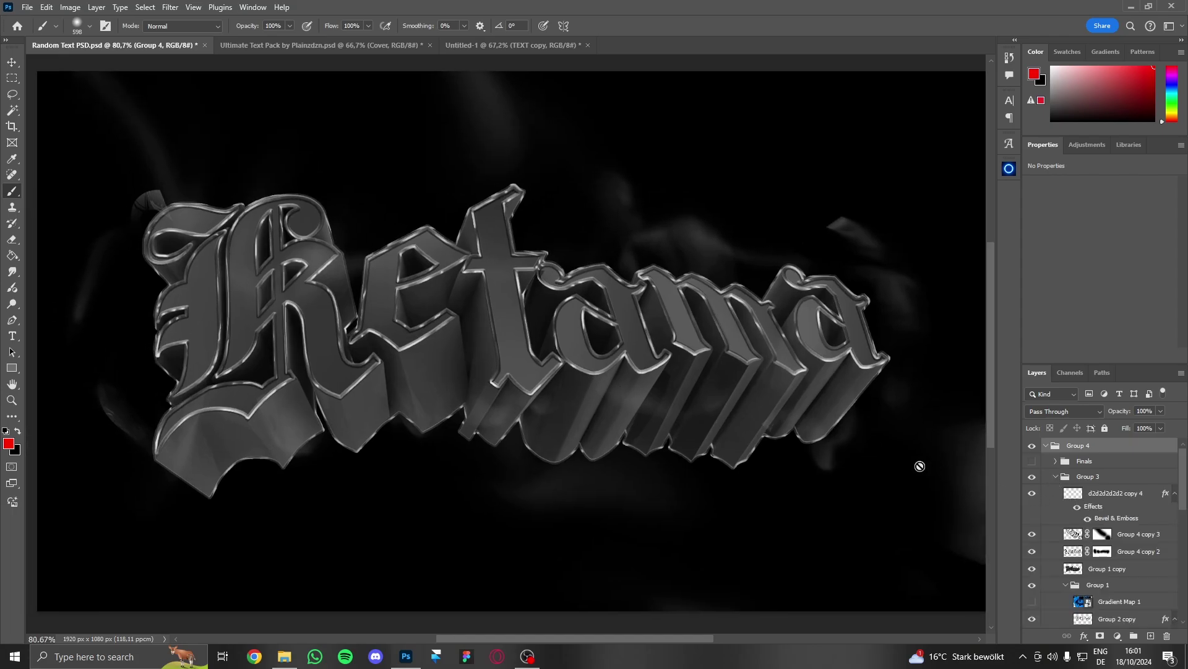
Hide Group 2 copy and Group 2 inside Group 3, keeping Group 1 visible.
scroll(1068, 523, "down", 1)
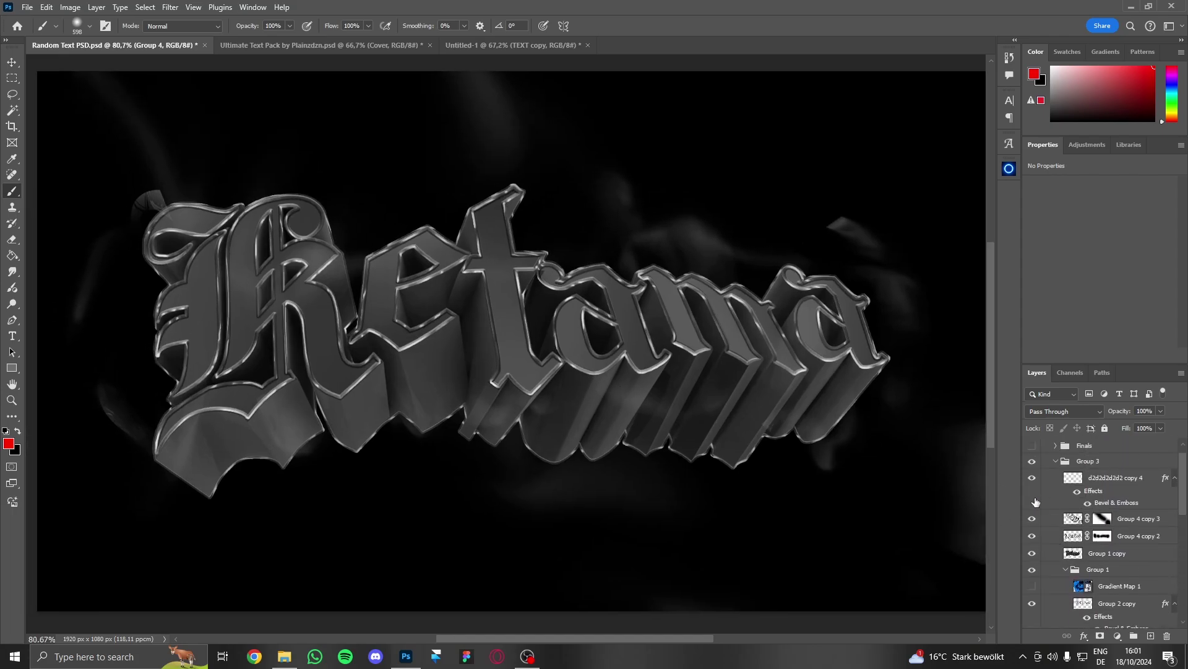
left_click_drag(1031, 533, 1032, 569)
scroll(1102, 528, "down", 7)
left_click(1032, 463)
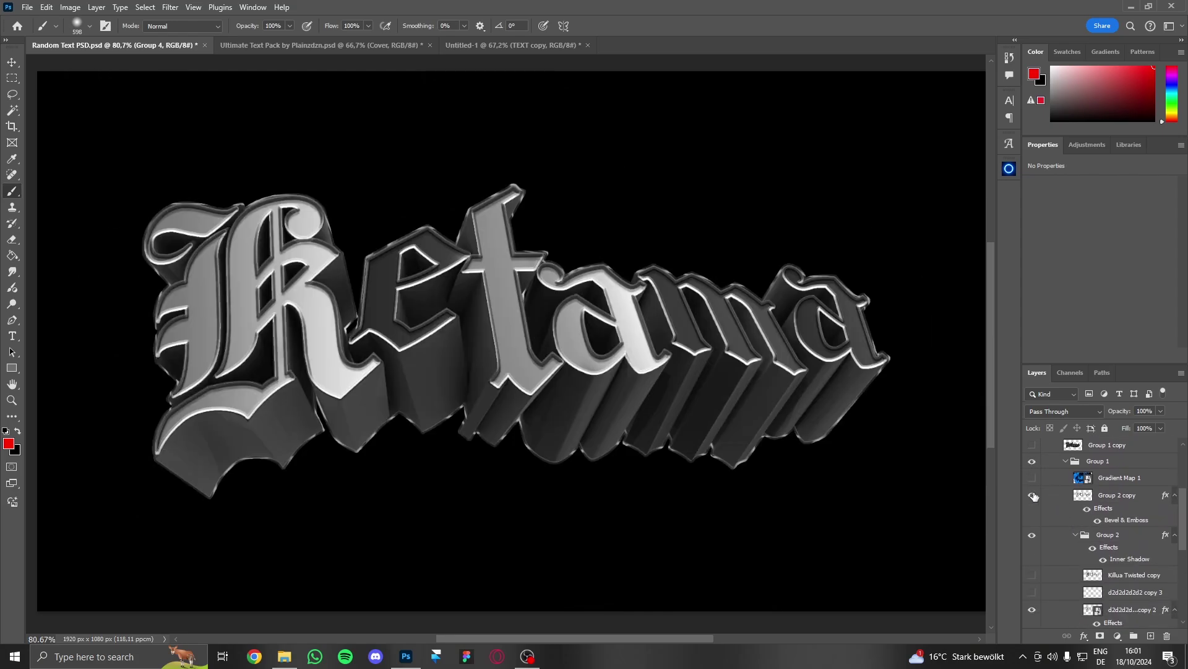
left_click_drag(1033, 495, 1032, 533)
scroll(1064, 523, "down", 3)
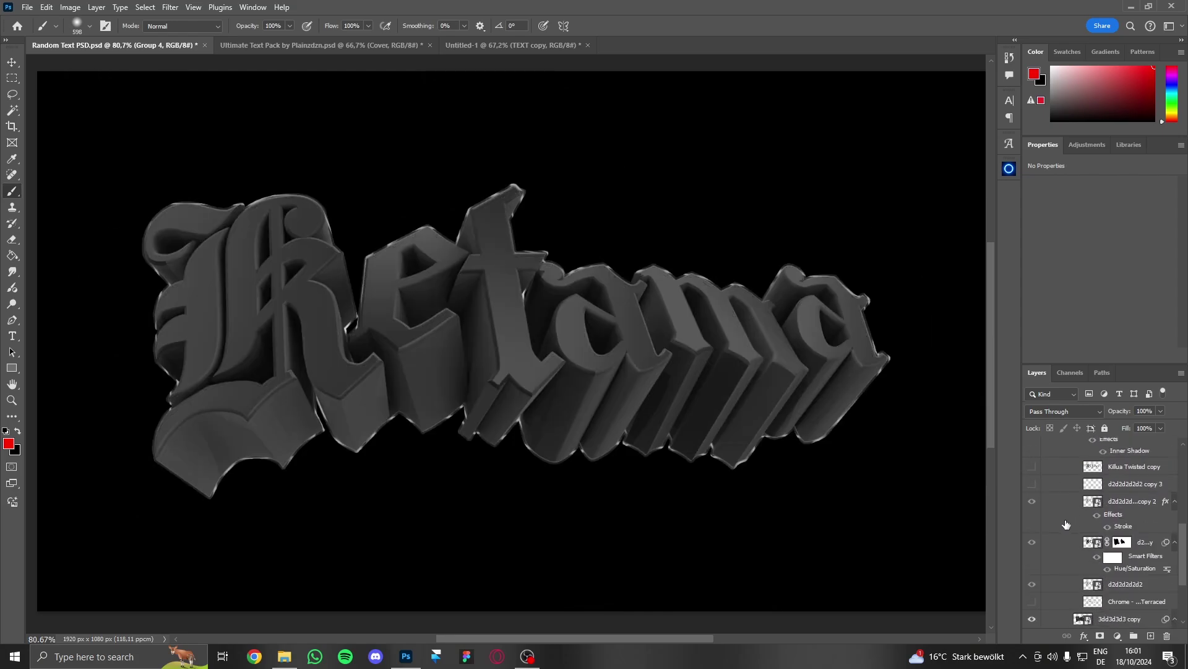
left_click(1036, 485)
Hide the d2d2d2d2d2 and 3dd3d3d3 copy layers, then toggle 3dd3d3d3 copy 2 to compare its effect.
left_click_drag(1035, 486, 1037, 538)
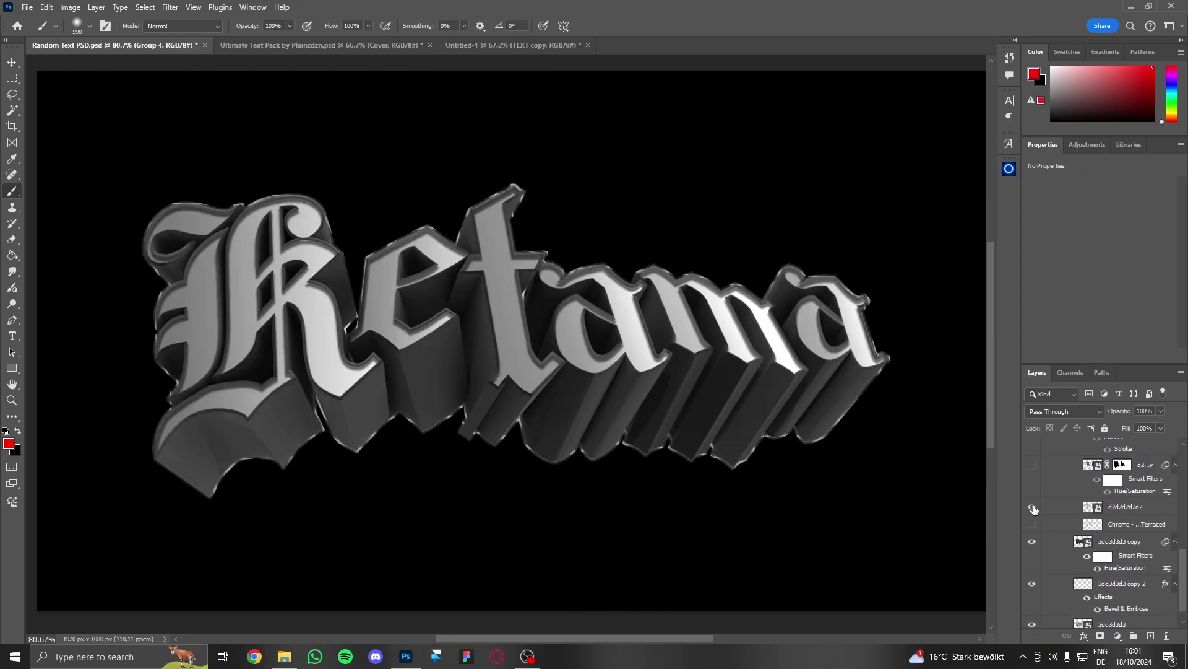
left_click(1033, 507)
left_click(1032, 541)
scroll(1055, 533, "down", 1)
left_click(1032, 564)
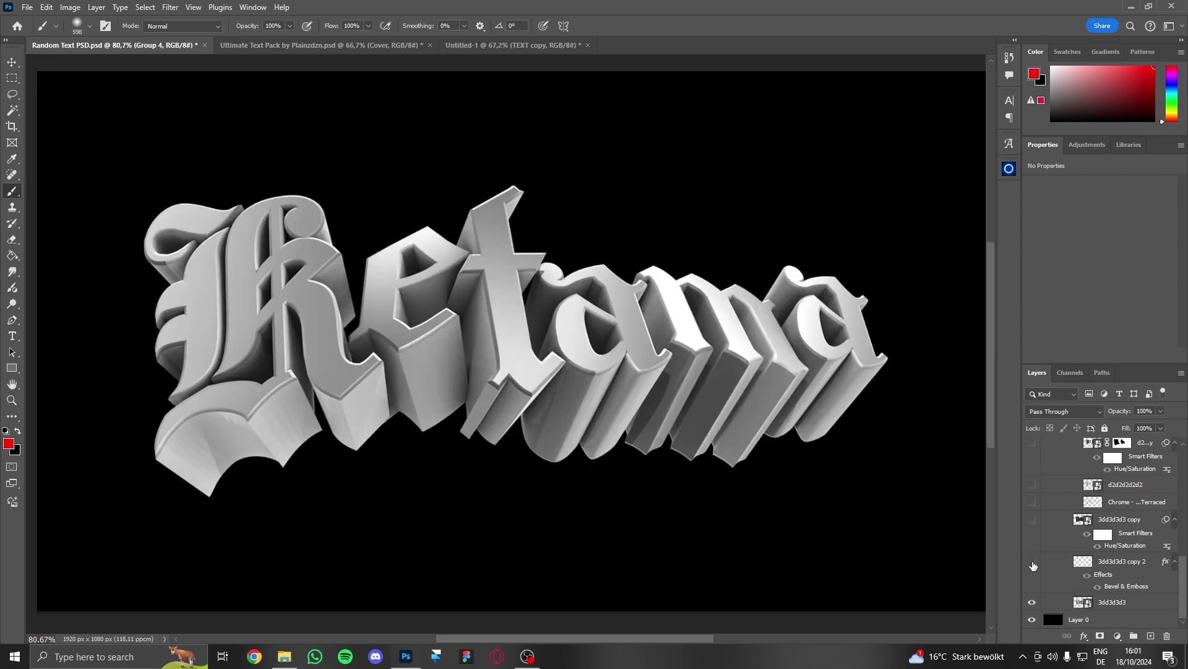
left_click(1033, 562)
left_click(1032, 564)
left_click(1033, 564)
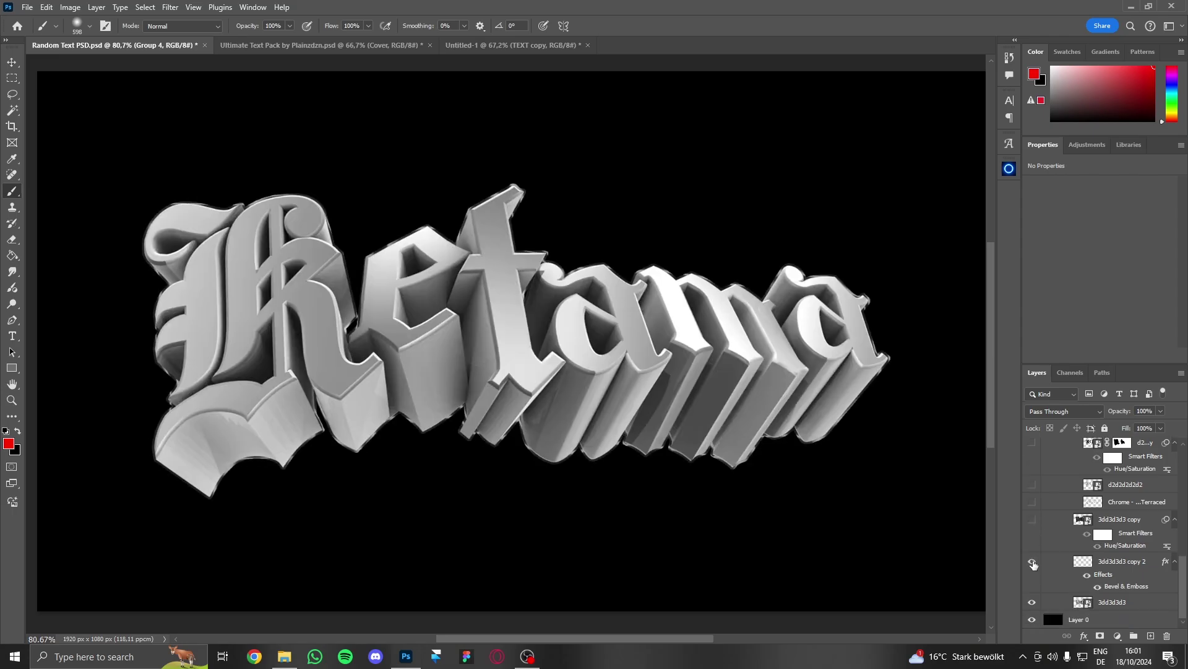
Select the 3dd3d3d3 copy 2 layer and shrink the brush size to 221.
left_click(1108, 576)
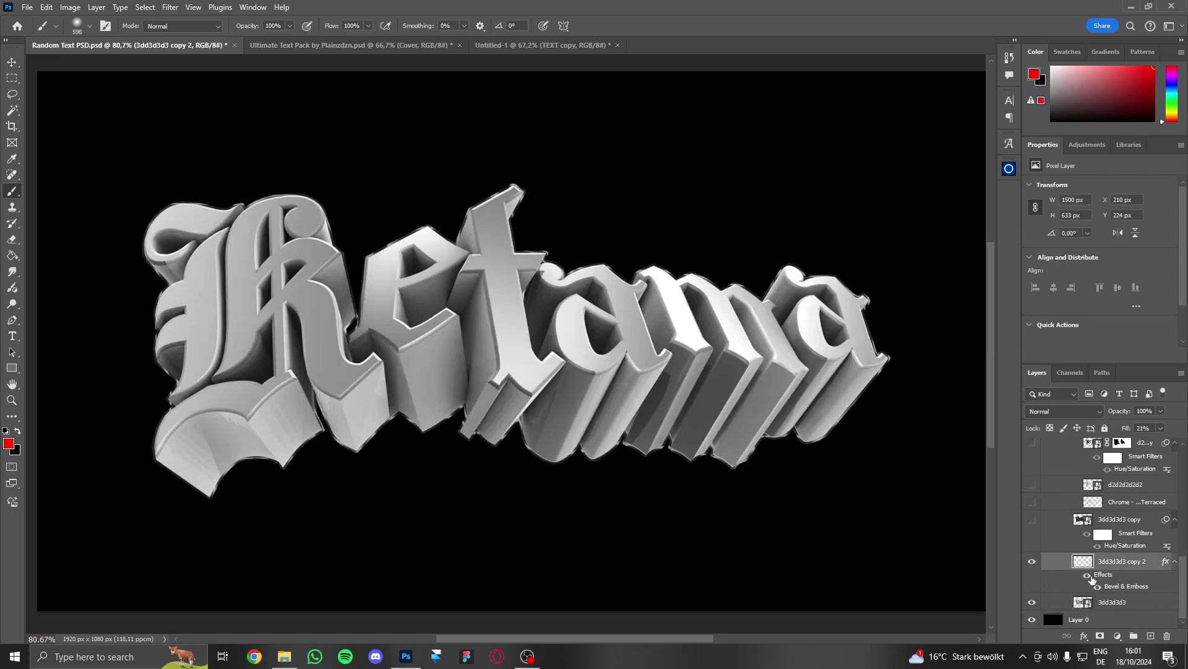
mouse_move(719, 445)
left_mouse_down()
mouse_move(608, 449)
mouse_move(622, 446)
left_mouse_up()
scroll(380, 457, "down", 5)
scroll(375, 435, "up", 6)
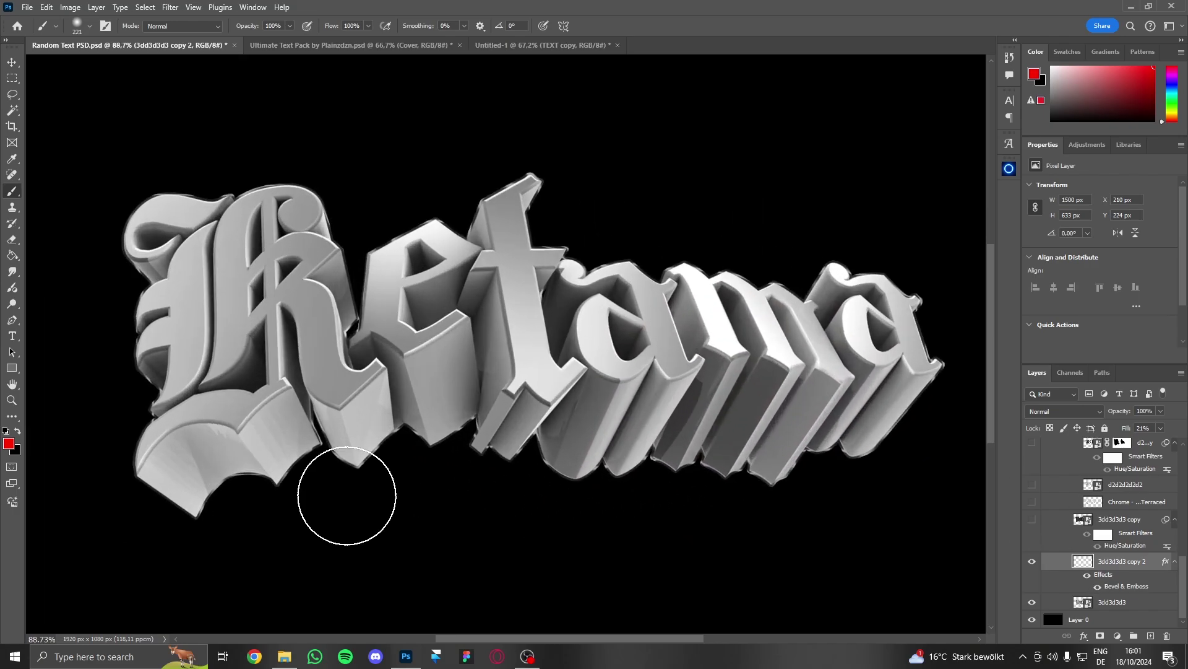
Inspect 3dd3d3d3 copy 2's Bevel & Emboss settings, then copy its layer style.
right_click(1128, 566)
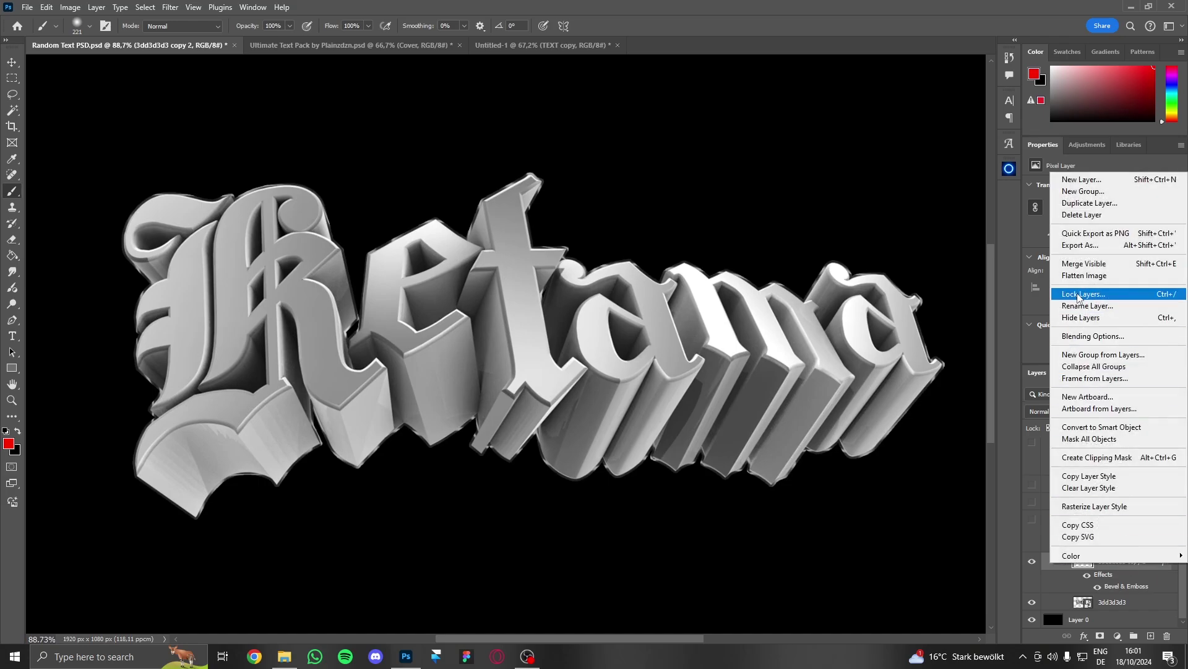
left_click(1093, 336)
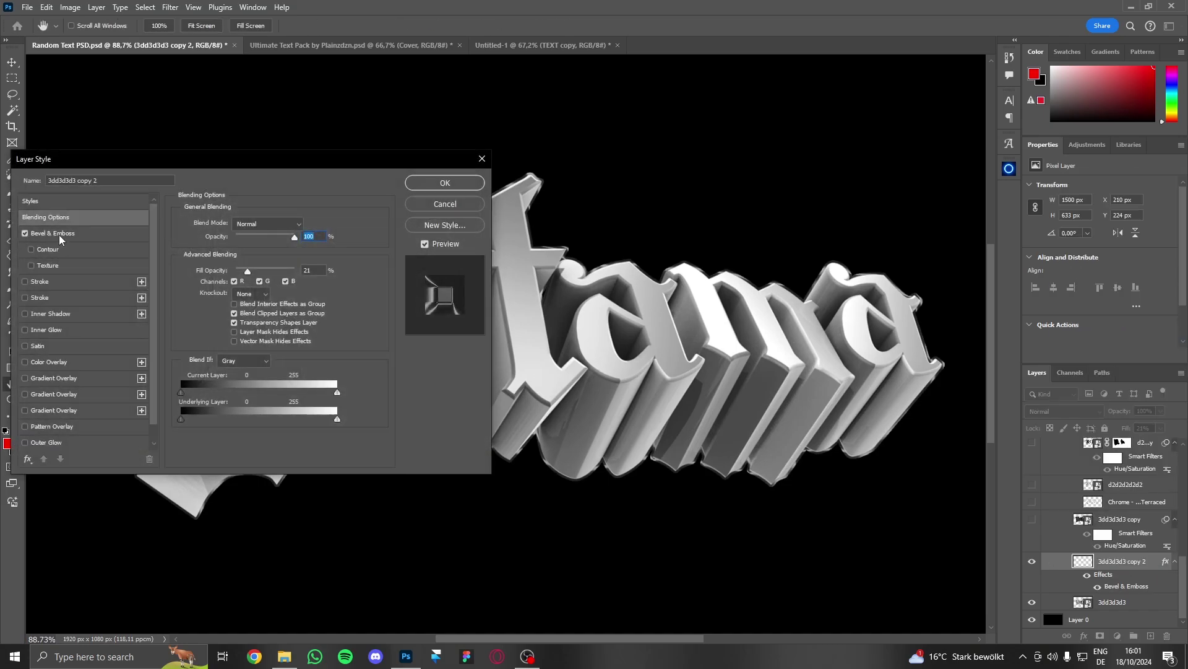
left_click(52, 233)
left_click_drag(267, 170, 412, 214)
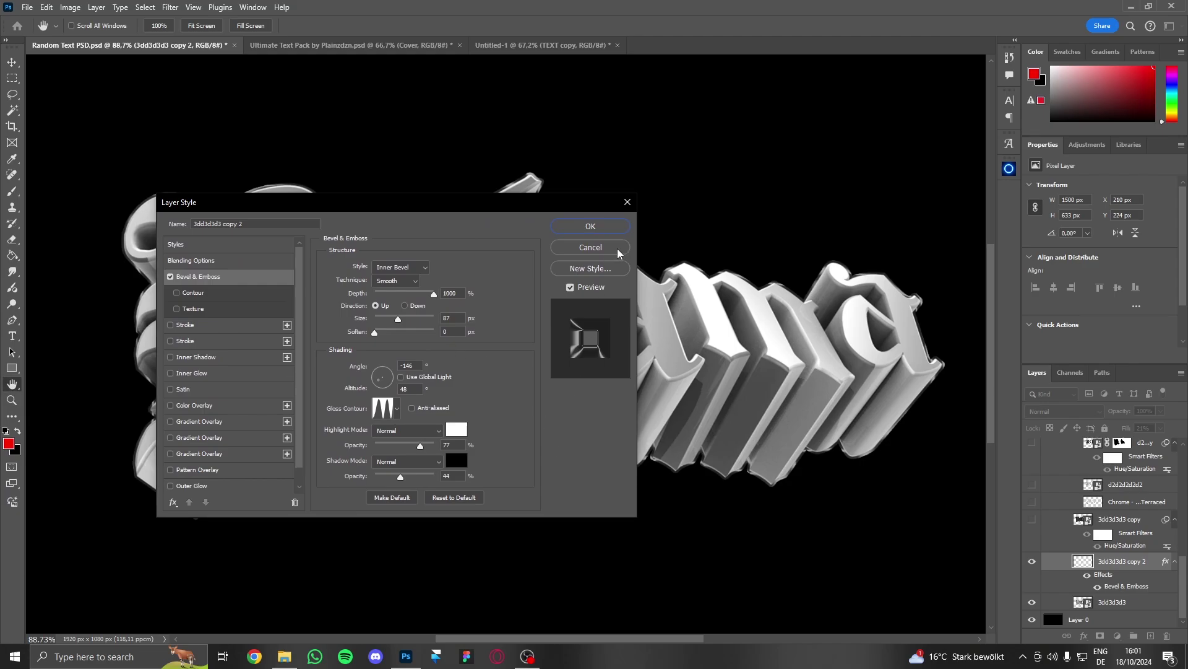
left_click(590, 226)
right_click(1106, 562)
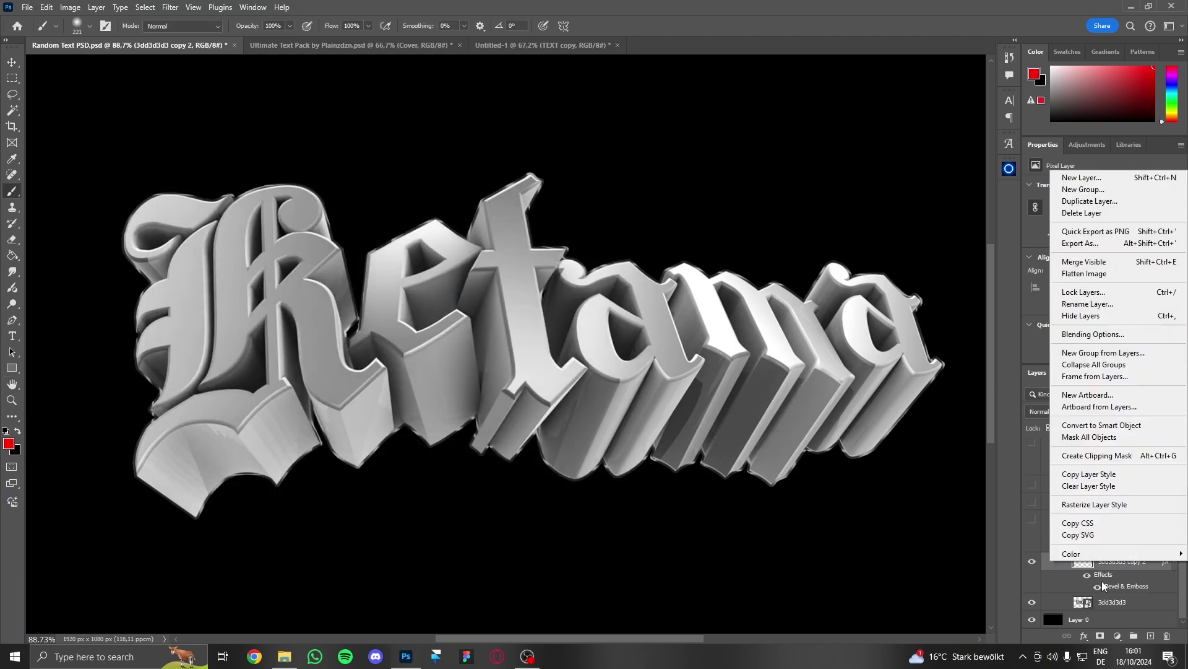
left_click(1106, 474)
In Untitled-1, duplicate the 3d layer in TEXT copy, trial-paste the bevel style, then undo it.
left_click(538, 45)
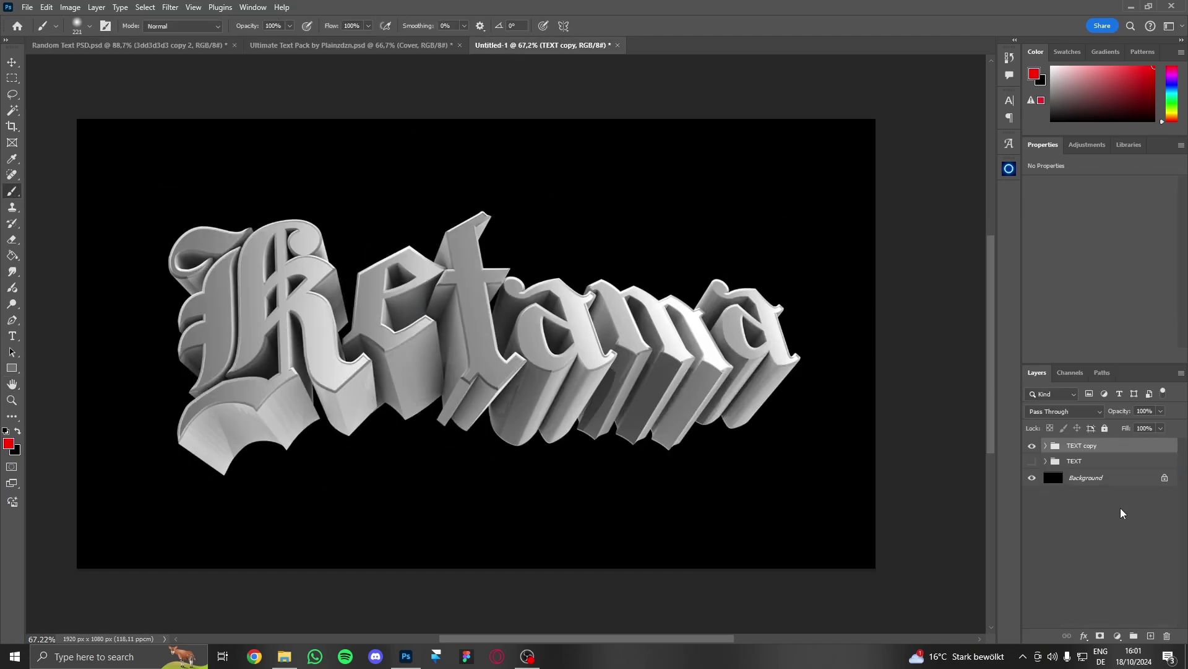
left_click(1046, 446)
left_click(1111, 485)
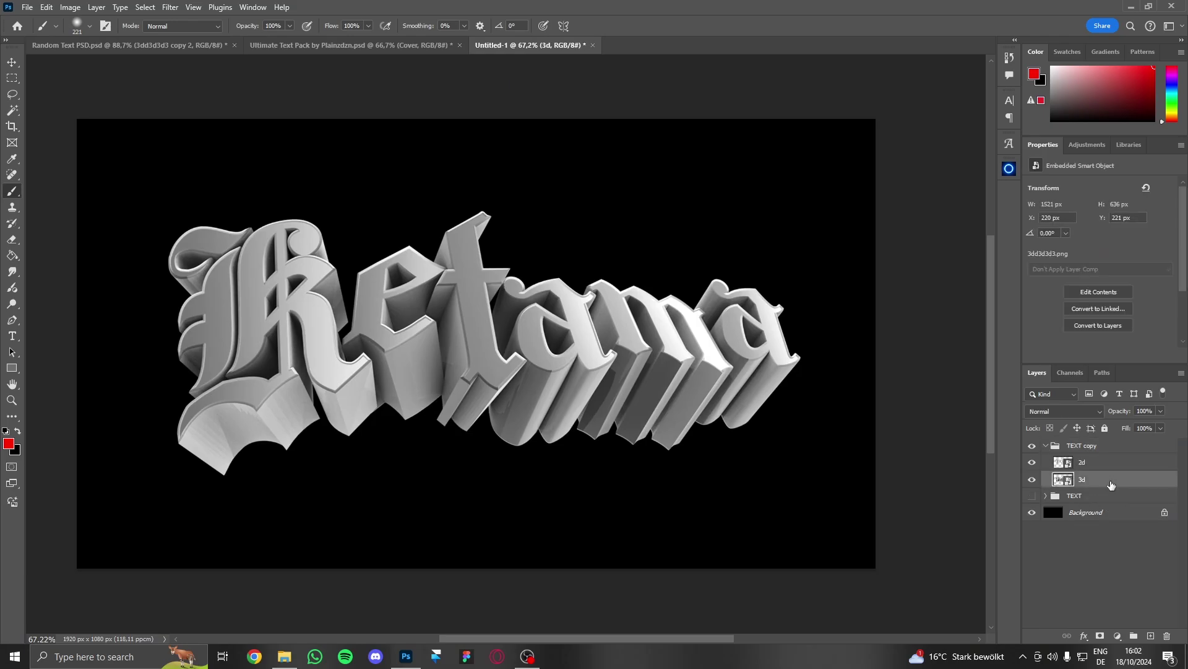
key("ctrl+j")
right_click(1111, 482)
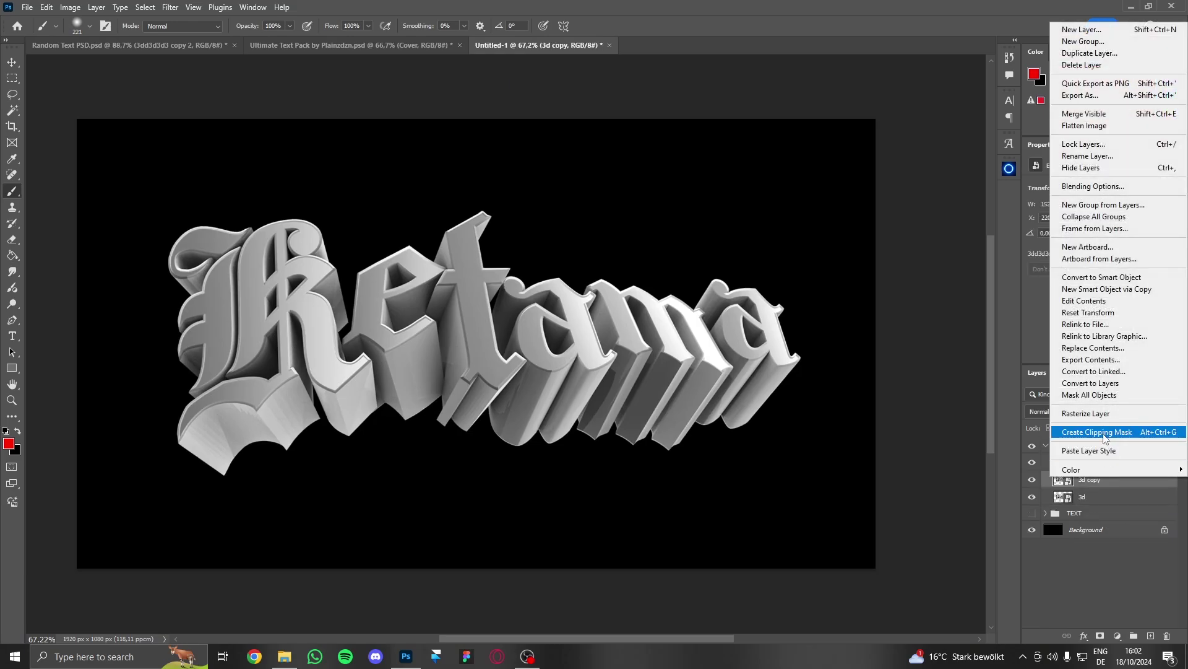
left_click(1106, 450)
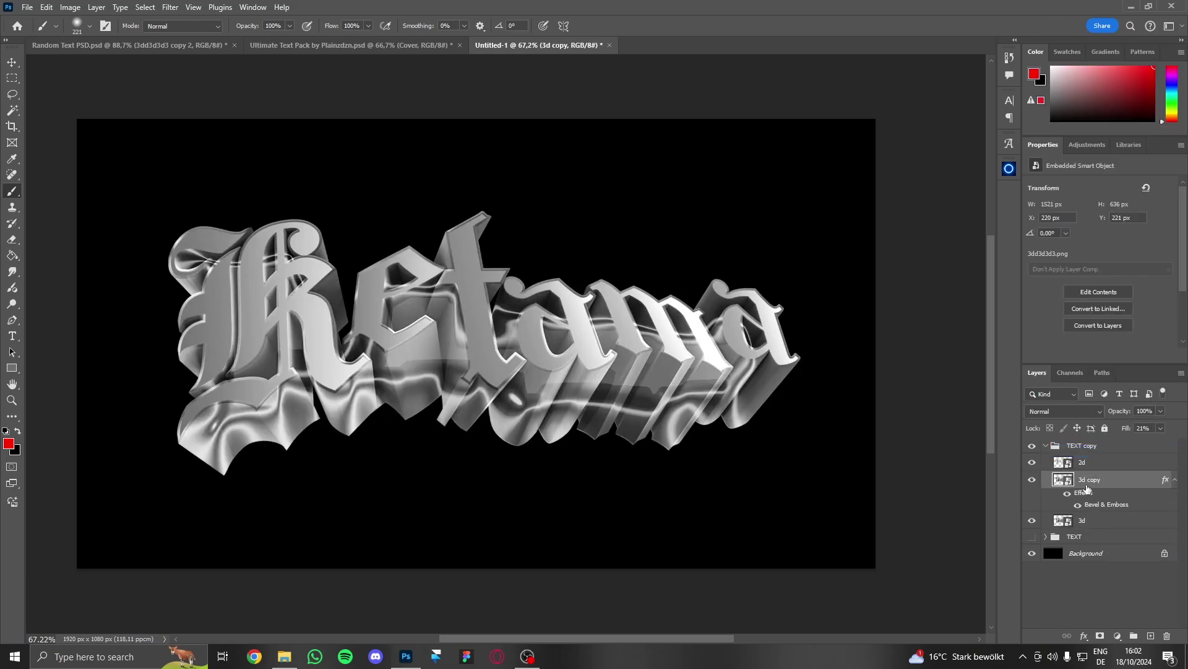
key("Delete")
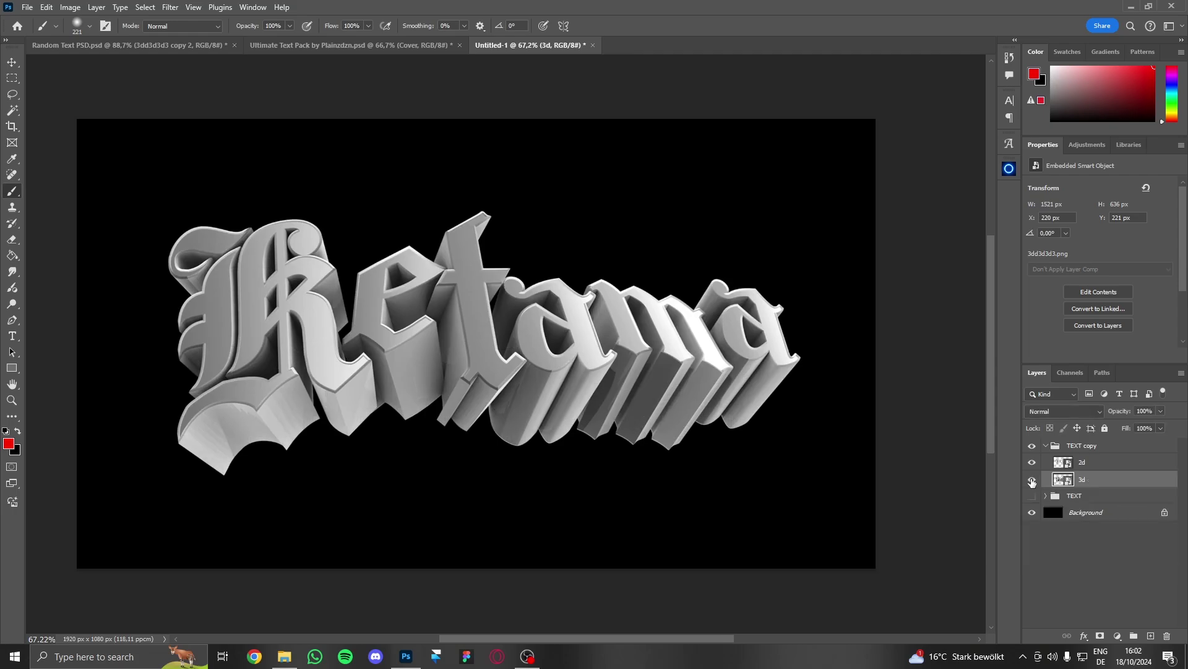
Duplicate the 3d layer again and open Blending Options for the new 3d copy.
key("ctrl+j")
right_click(1094, 482)
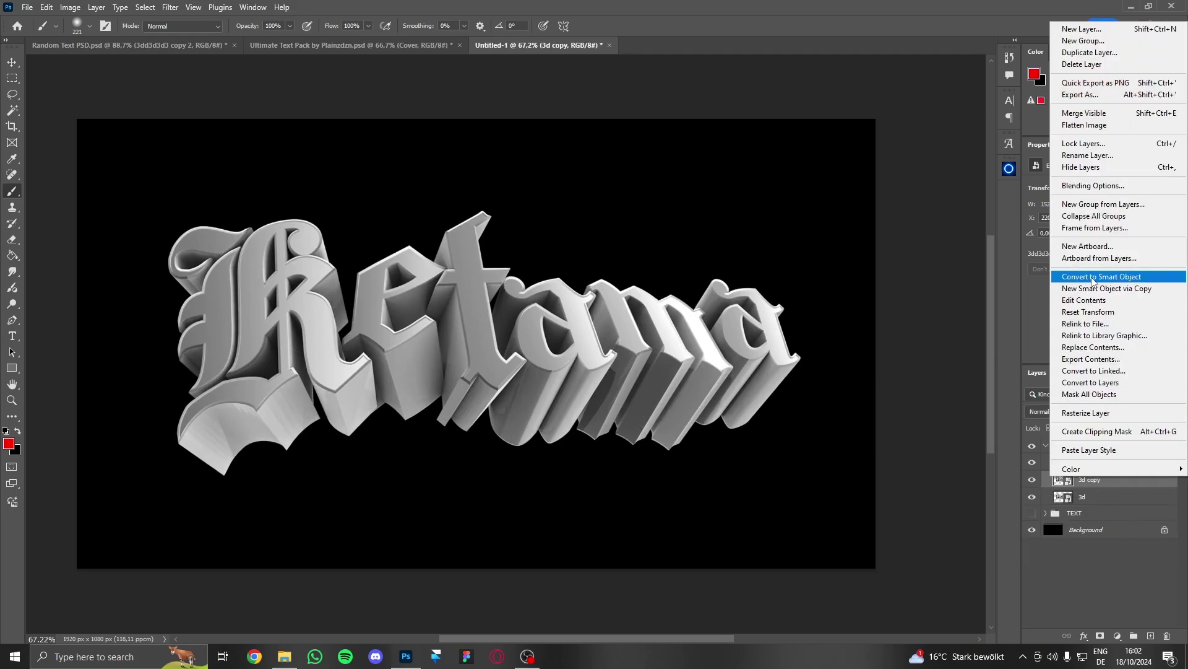
left_click(1094, 189)
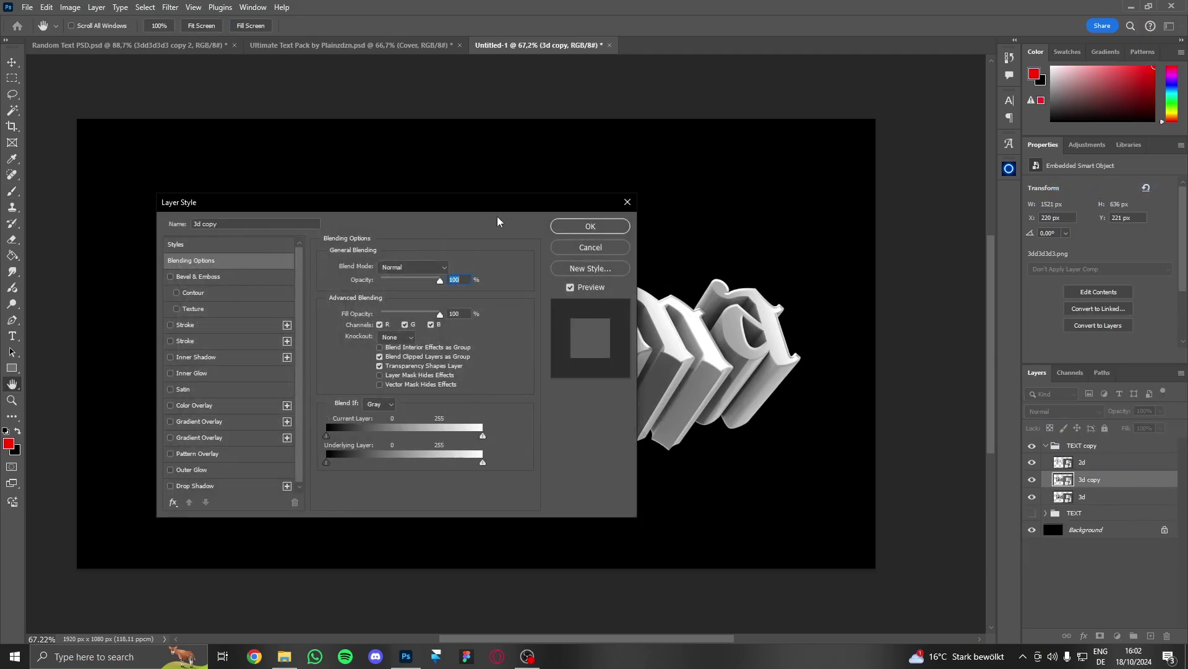
In Random Text PSD, hide the 3dd3d3d3 layer and try different Fill values on the outline layer.
left_click(618, 249)
left_click(117, 46)
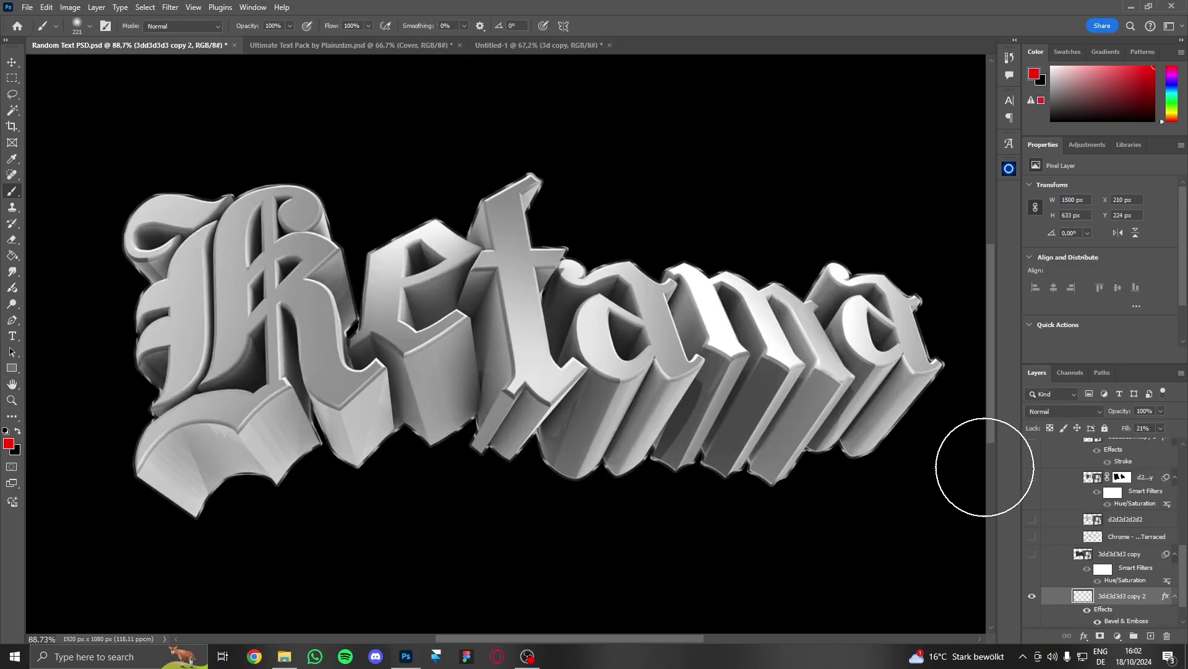
scroll(1077, 571, "down", 2)
left_click(1031, 604)
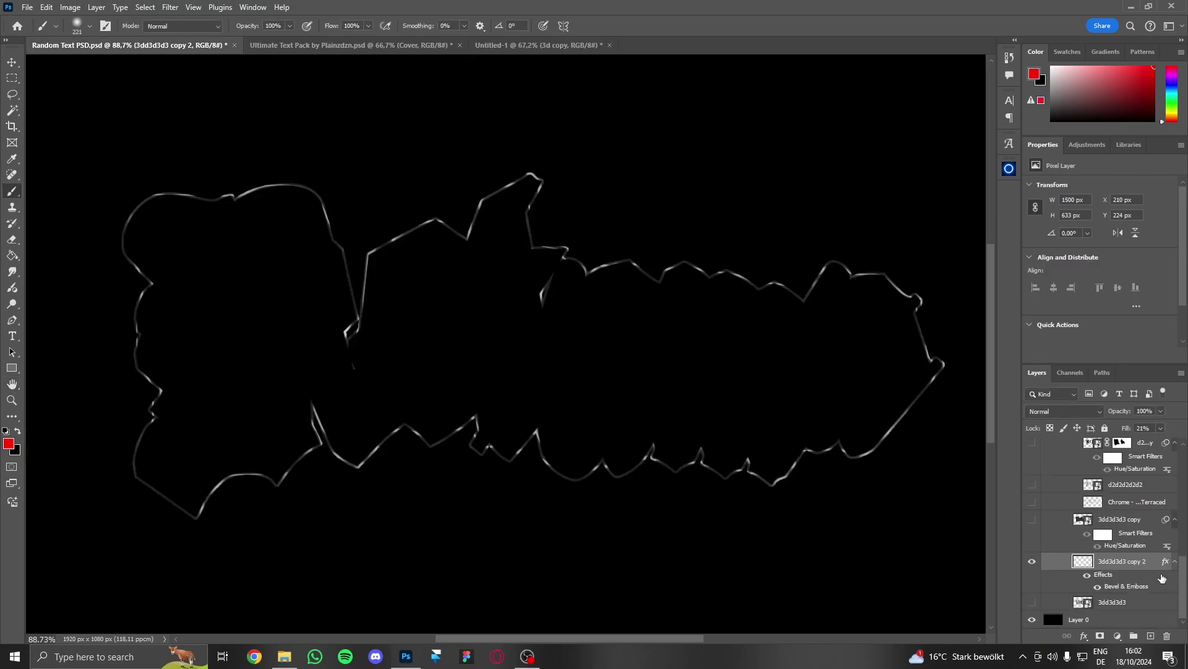
mouse_move(1160, 427)
left_mouse_down()
mouse_move(1154, 439)
mouse_move(1185, 451)
mouse_move(1085, 446)
left_mouse_up()
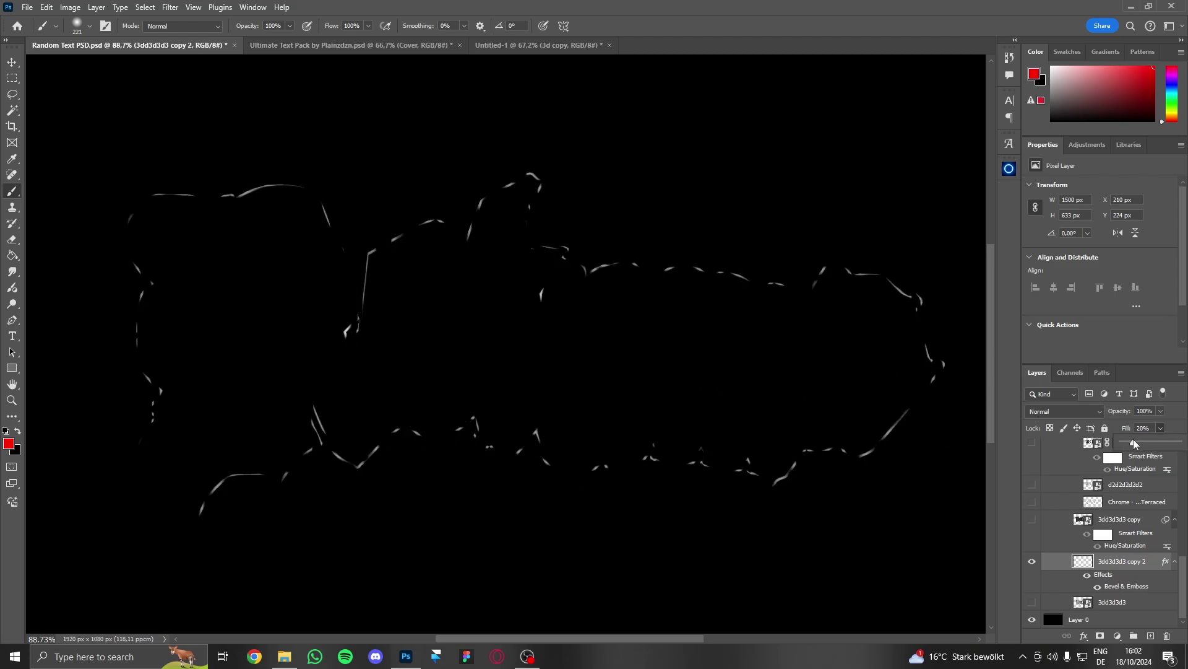
In Untitled-1, hide the 2d and 3d layers and set 3d copy's Fill to 0%.
left_click(522, 45)
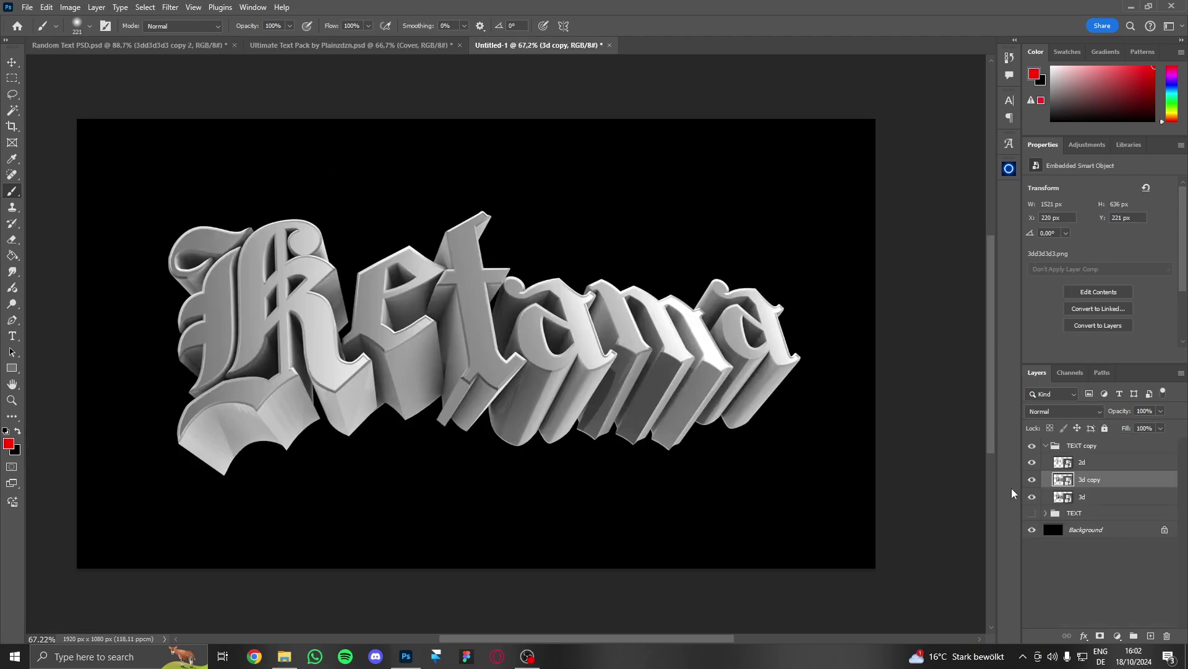
left_click(1032, 462)
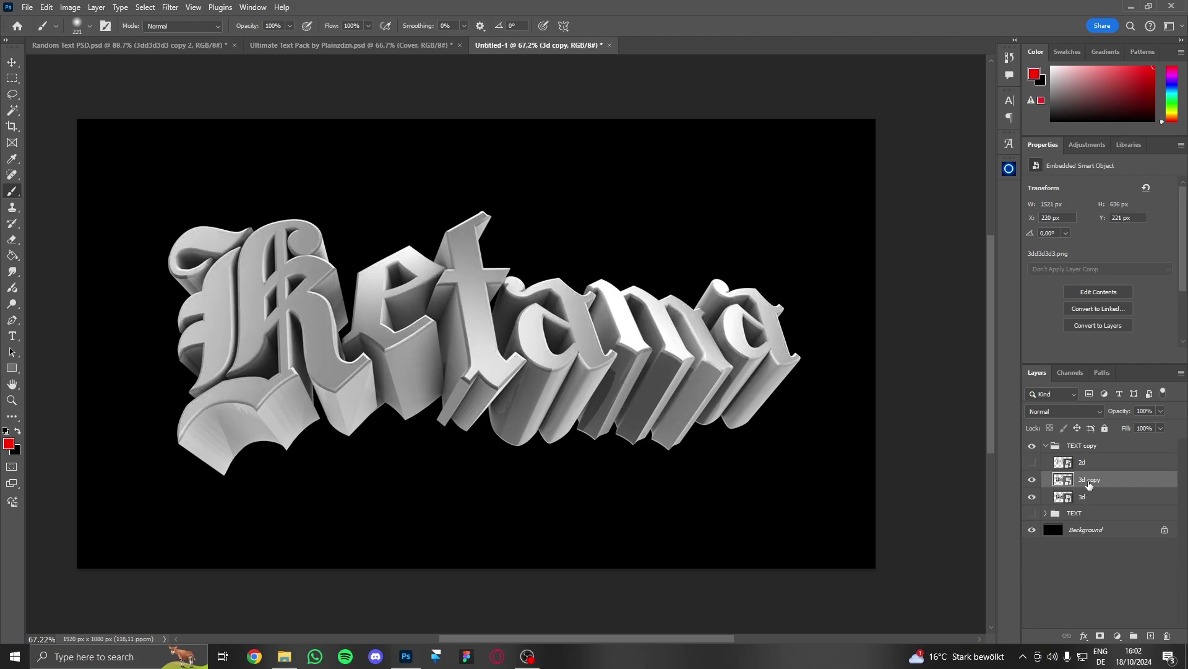
left_click(1032, 497)
left_click(1161, 428)
left_click_drag(1119, 447, 1015, 447)
left_click(1092, 485)
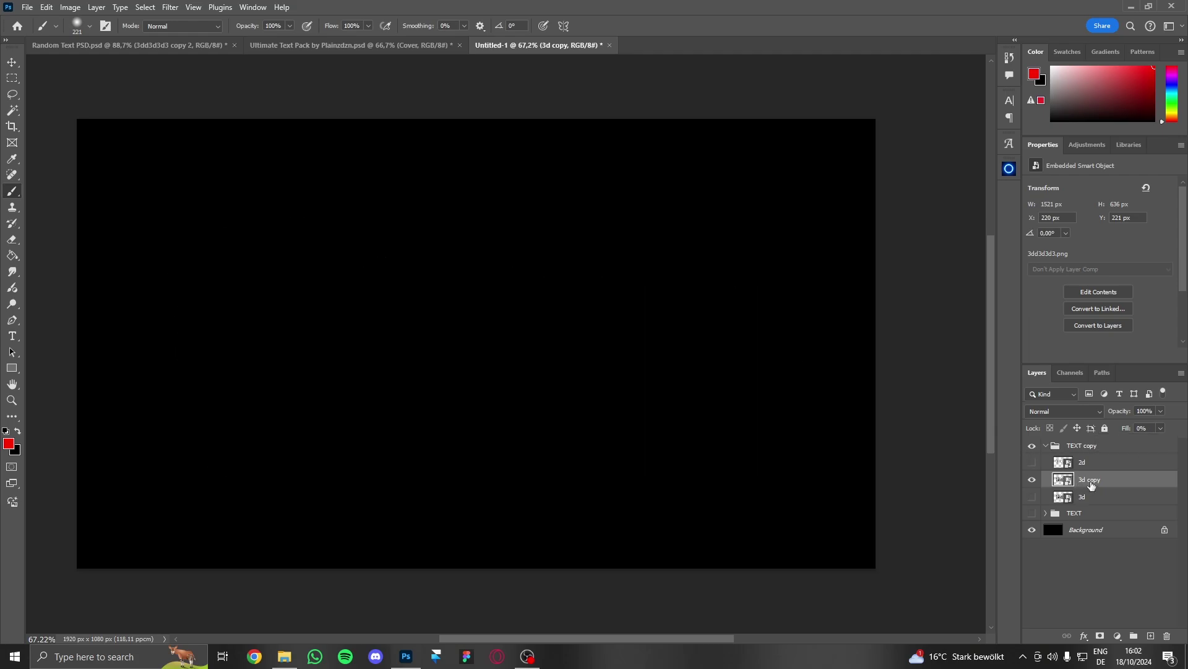
Add a 4 px white outside Stroke to the 3d copy layer.
right_click(1091, 485)
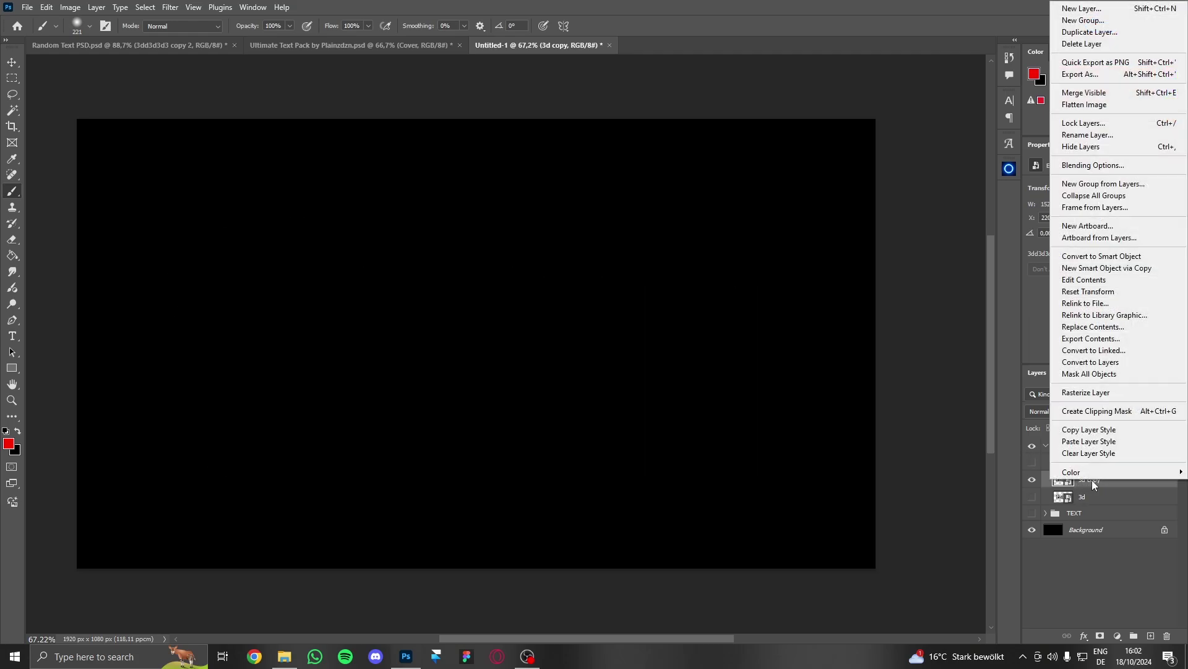
left_click(1098, 166)
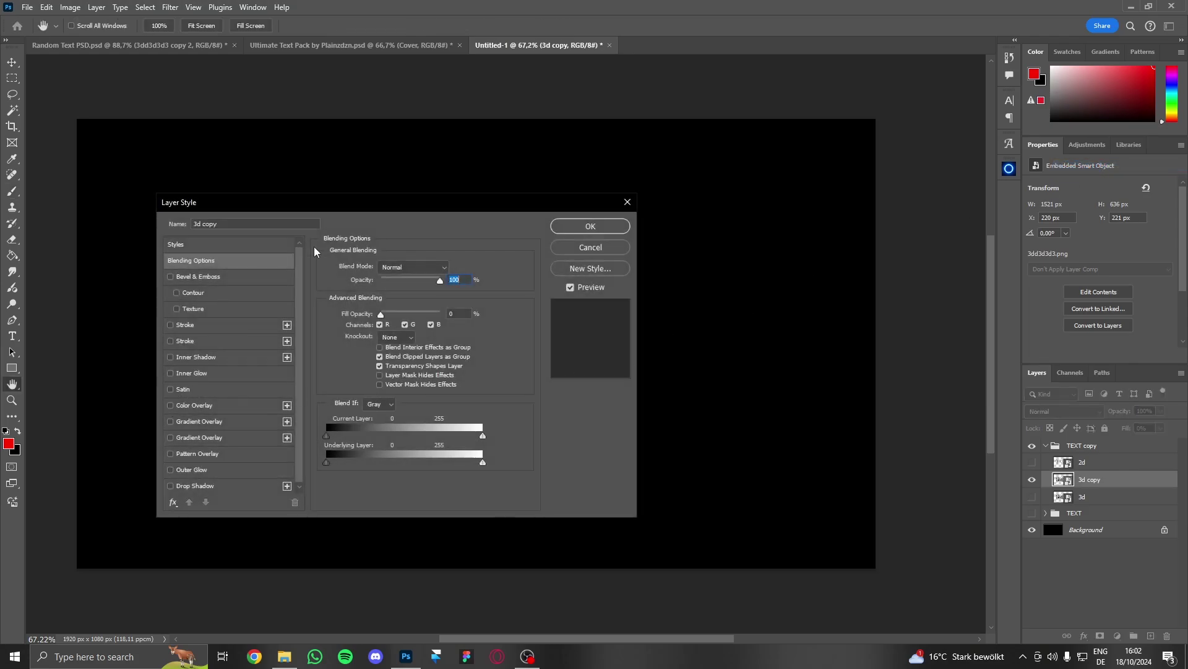
mouse_move(394, 202)
left_mouse_down()
mouse_move(493, 199)
mouse_move(522, 529)
mouse_move(560, 470)
mouse_move(773, 276)
left_mouse_up()
left_click(270, 322)
left_click(285, 321)
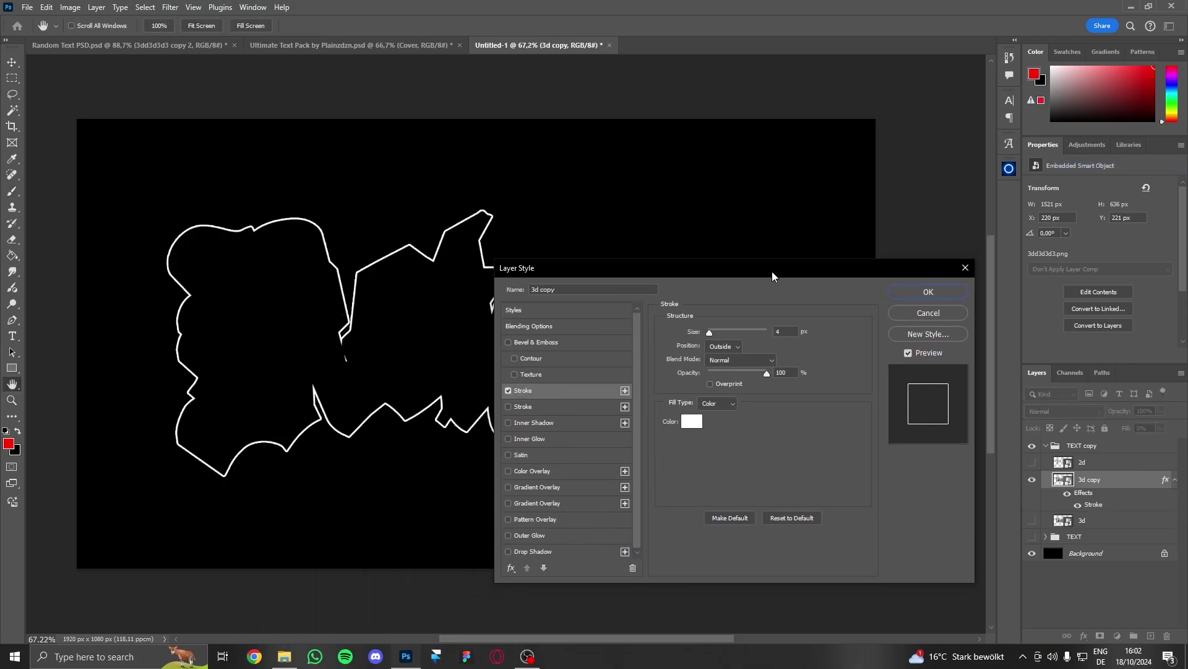
left_click(928, 292)
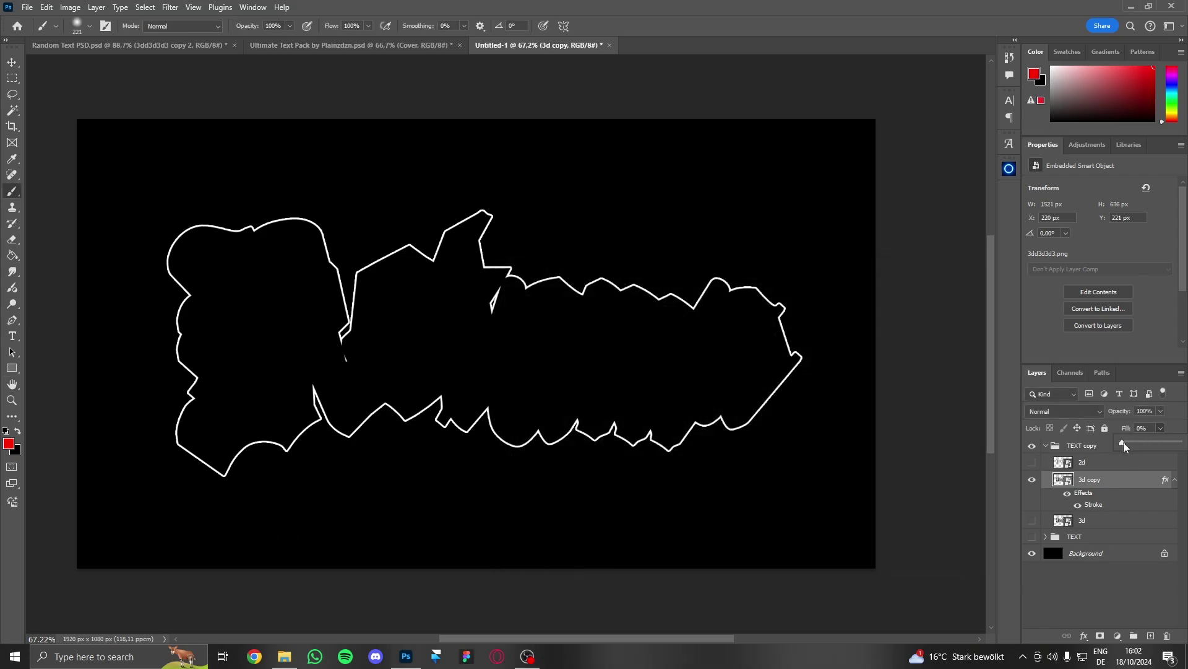
mouse_move(1135, 441)
left_mouse_down()
mouse_move(1179, 441)
mouse_move(1074, 455)
left_mouse_up()
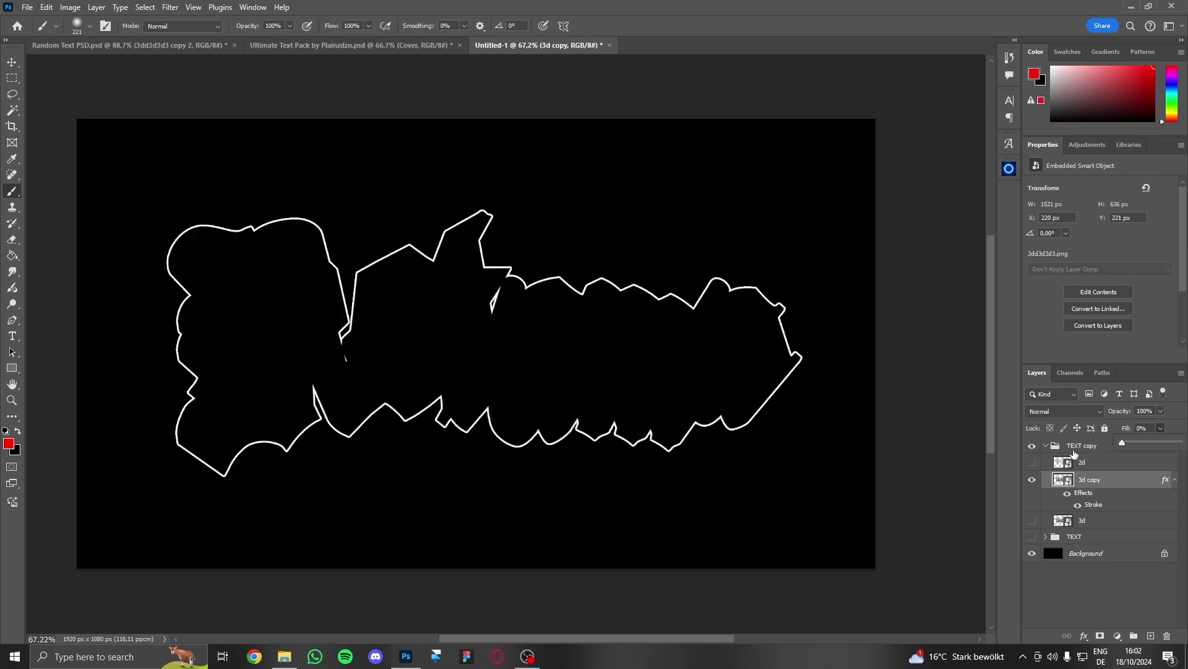
Rasterize 3d copy's stroke style, convert it to a smart object, and paste the Bevel & Emboss style.
right_click(1093, 482)
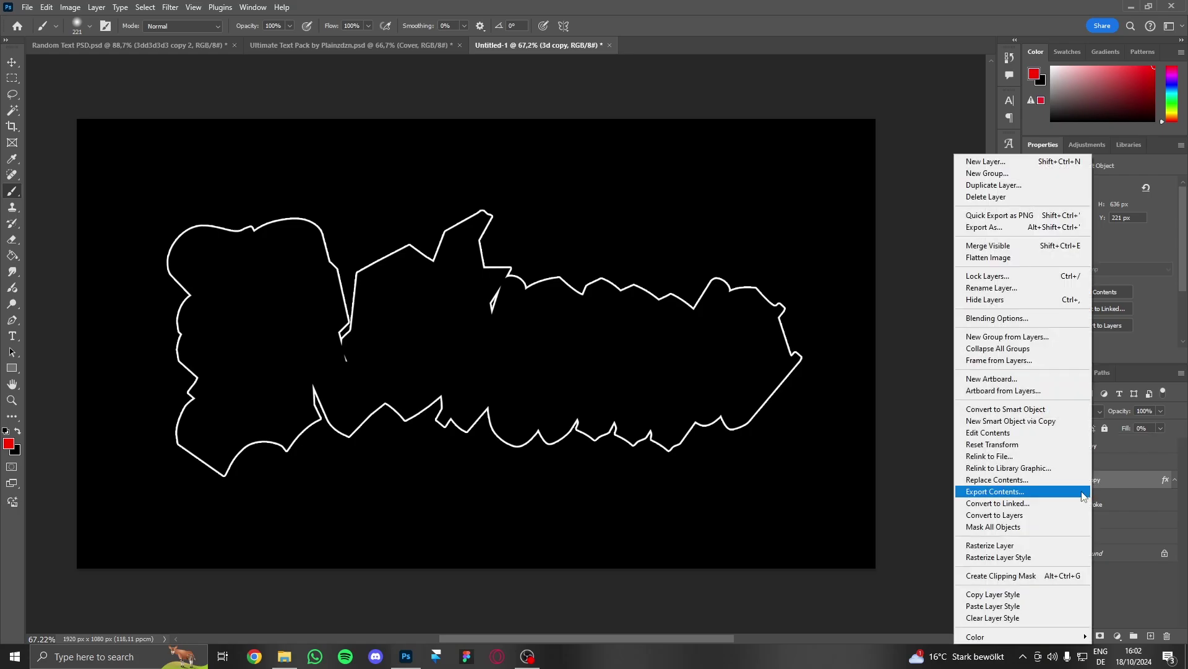
left_click(1024, 559)
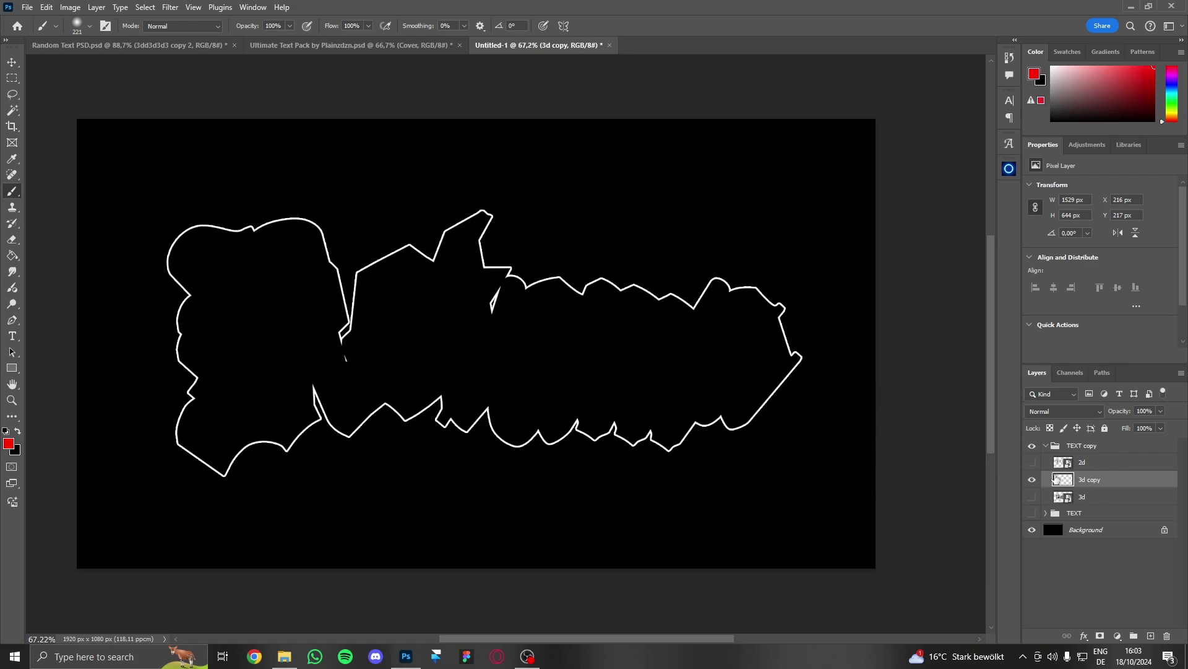
right_click(1092, 483)
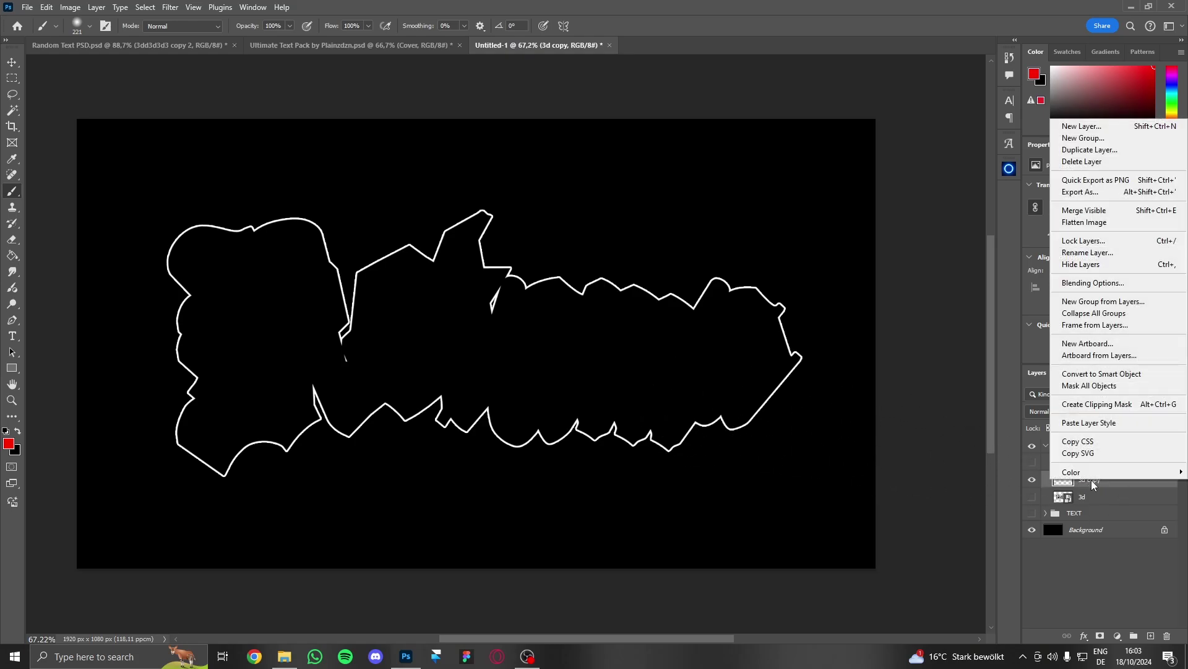
left_click(1101, 374)
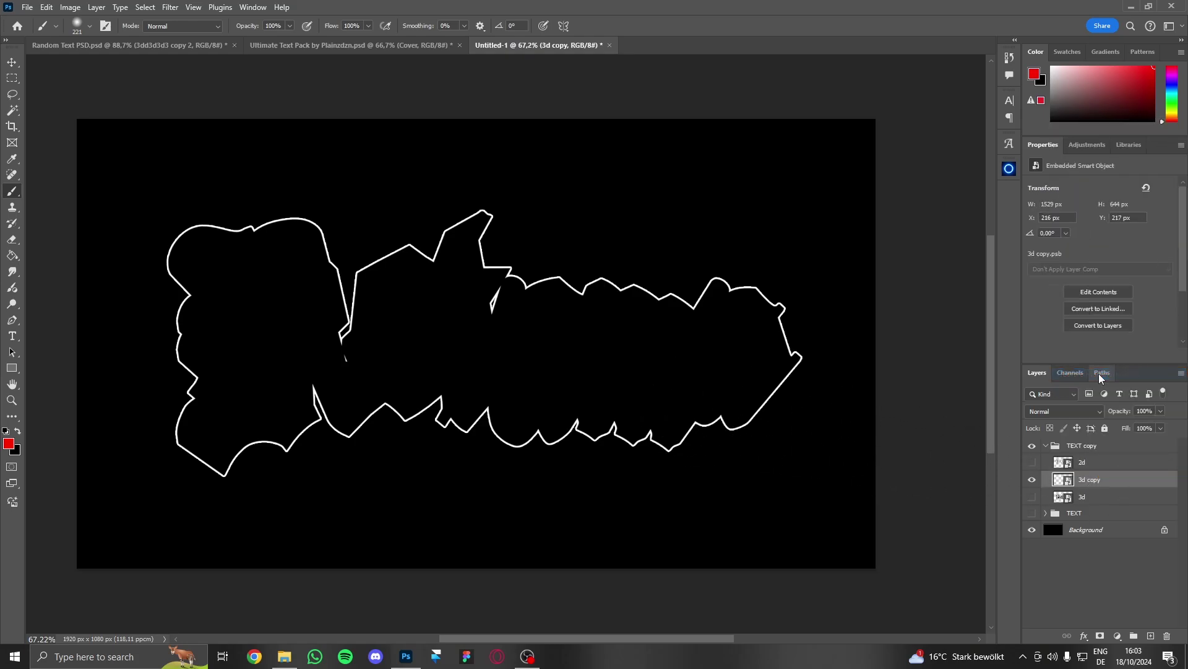
right_click(1089, 483)
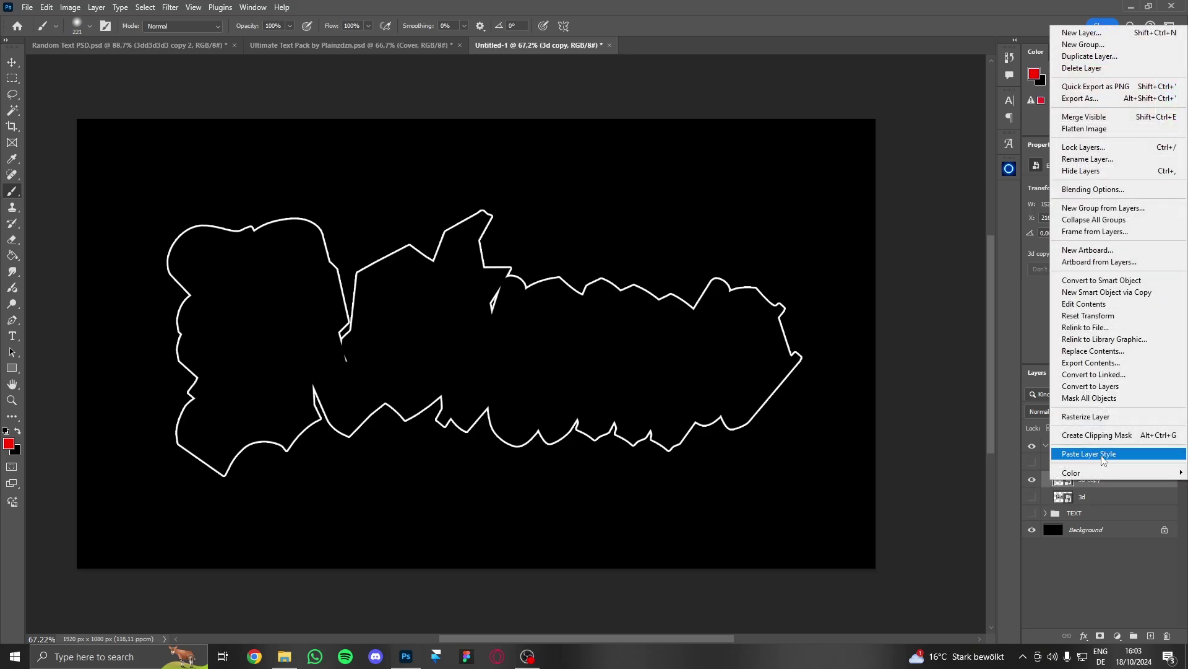
left_click(1101, 456)
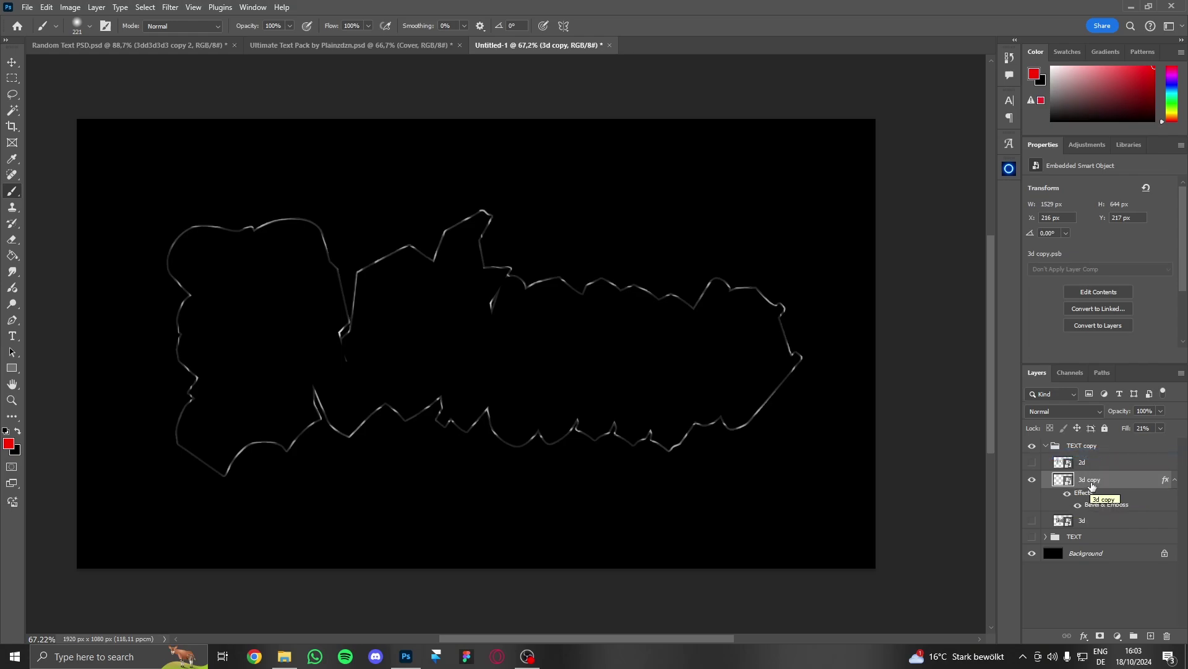
Review the Bevel & Emboss settings of 3dd3d3d3 copy 2, then glance at Untitled-1.
left_click(62, 46)
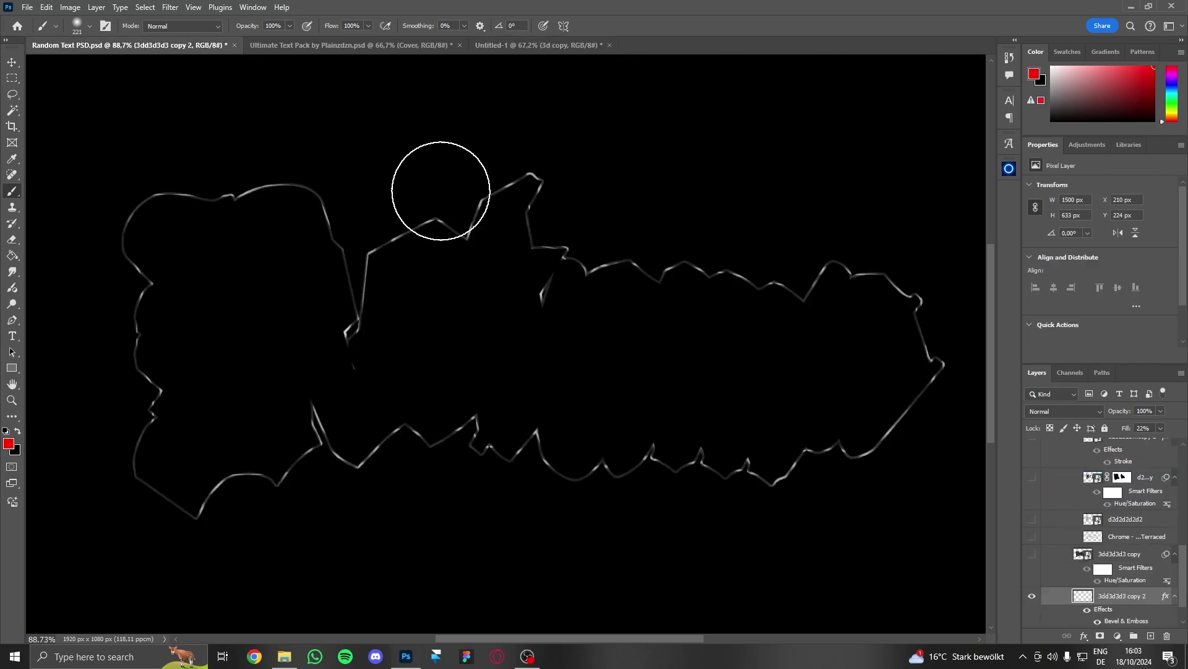
scroll(1119, 606, "down", 2)
right_click(1115, 564)
left_click(1112, 321)
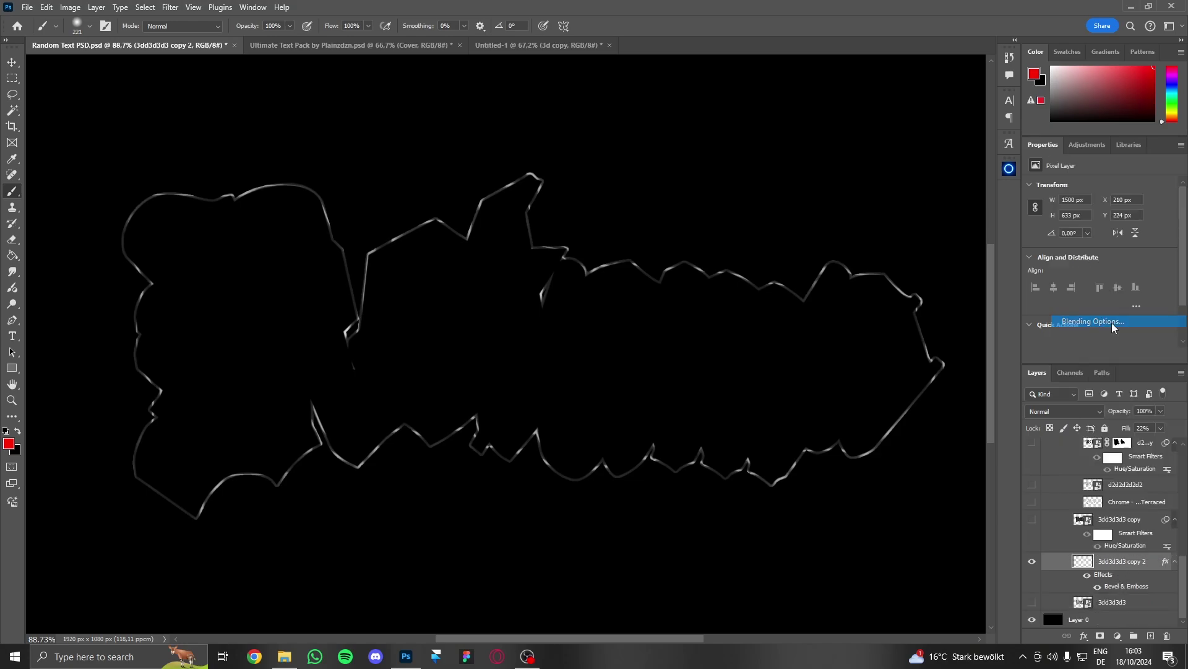
left_click(541, 342)
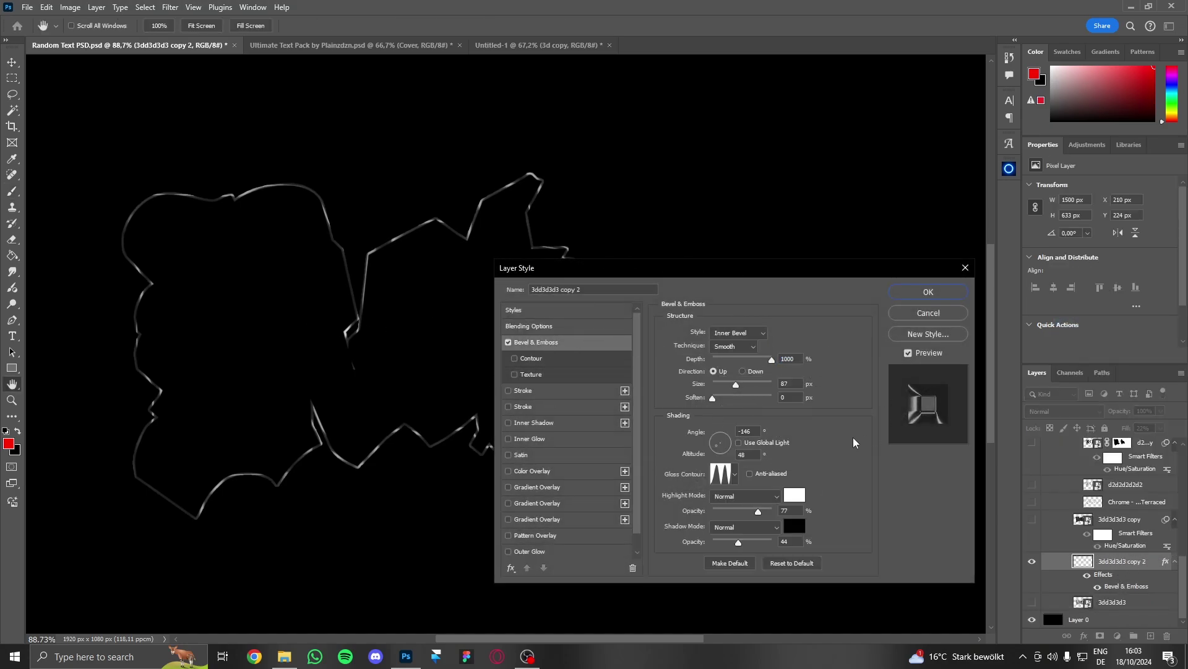
left_click(928, 314)
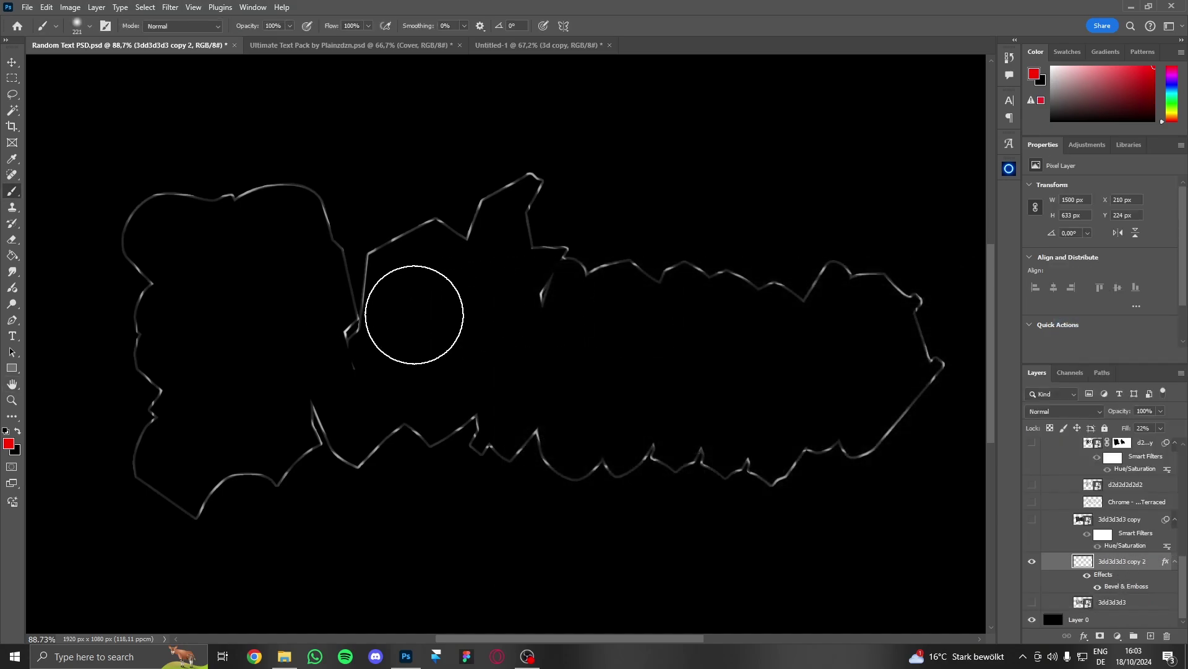
left_click(532, 45)
scroll(592, 381, "down", 5)
scroll(592, 381, "up", 5)
scroll(582, 416, "up", 5)
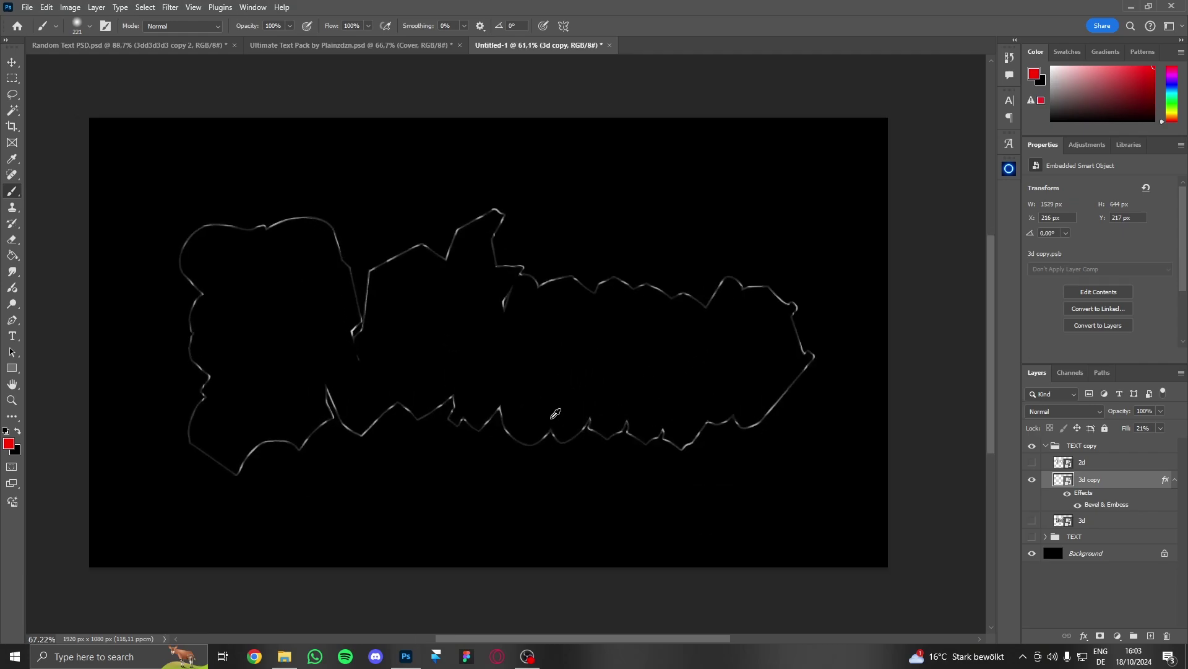
scroll(525, 403, "down", 3)
scroll(544, 393, "up", 1)
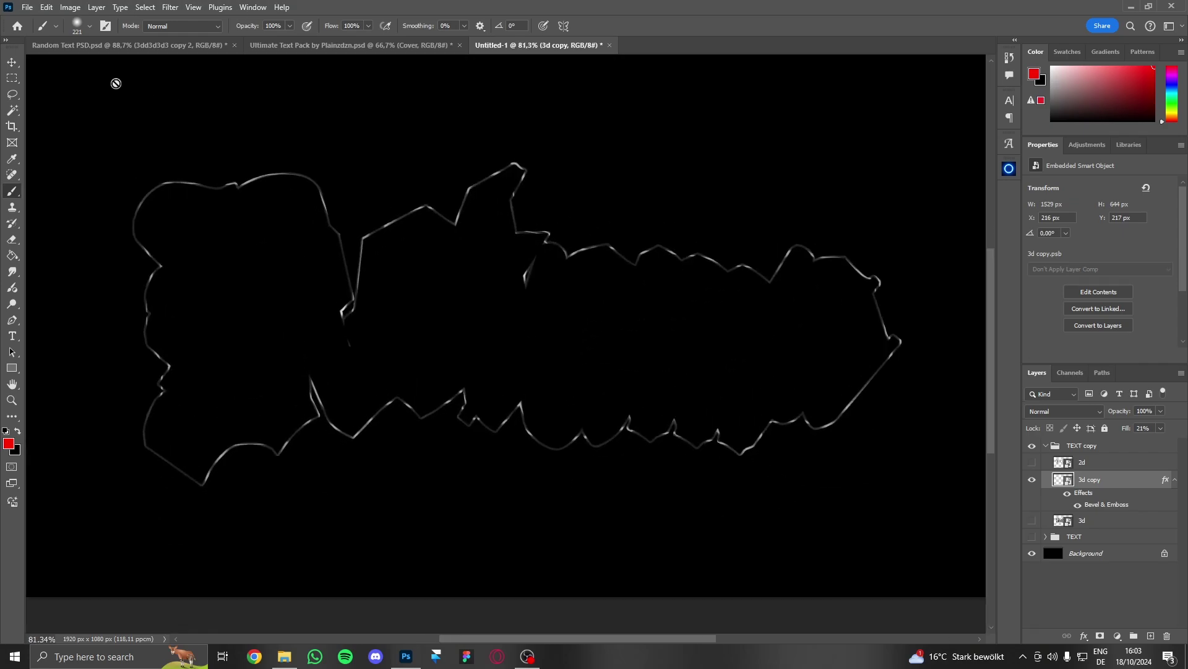
Show the 3dd3d3d3 layer again and compare 3dd3d3d3 copy with its Hue/Saturation filter on and off.
left_click(128, 47)
scroll(1094, 576, "down", 1)
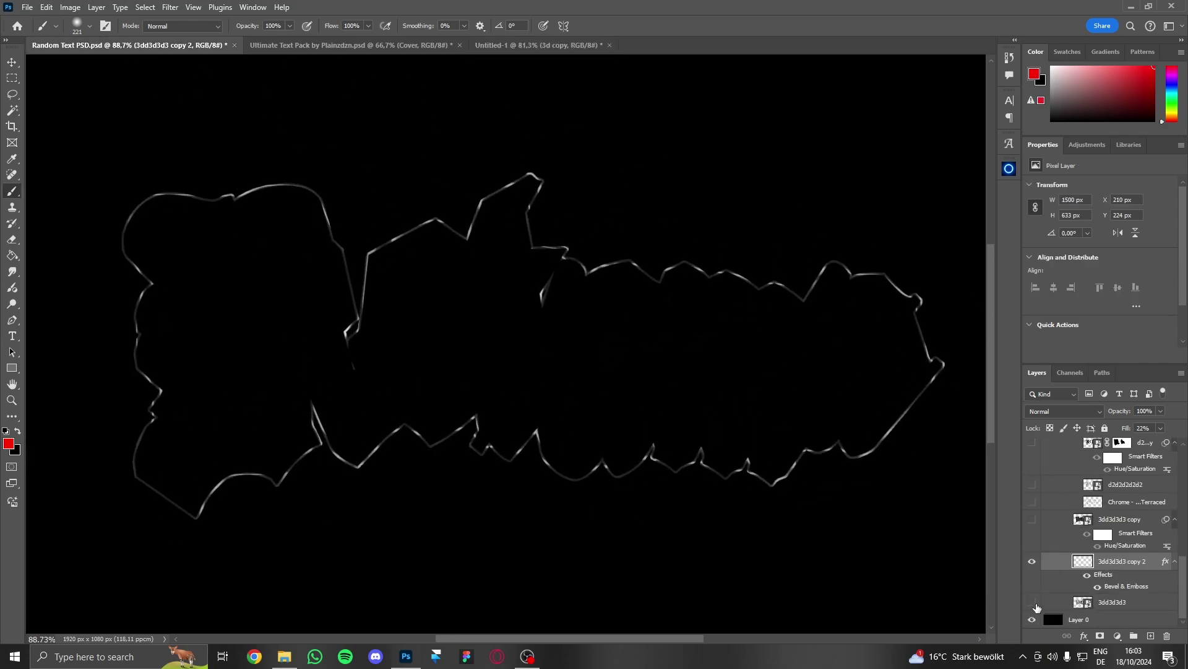
left_click(1033, 603)
left_click(1065, 520)
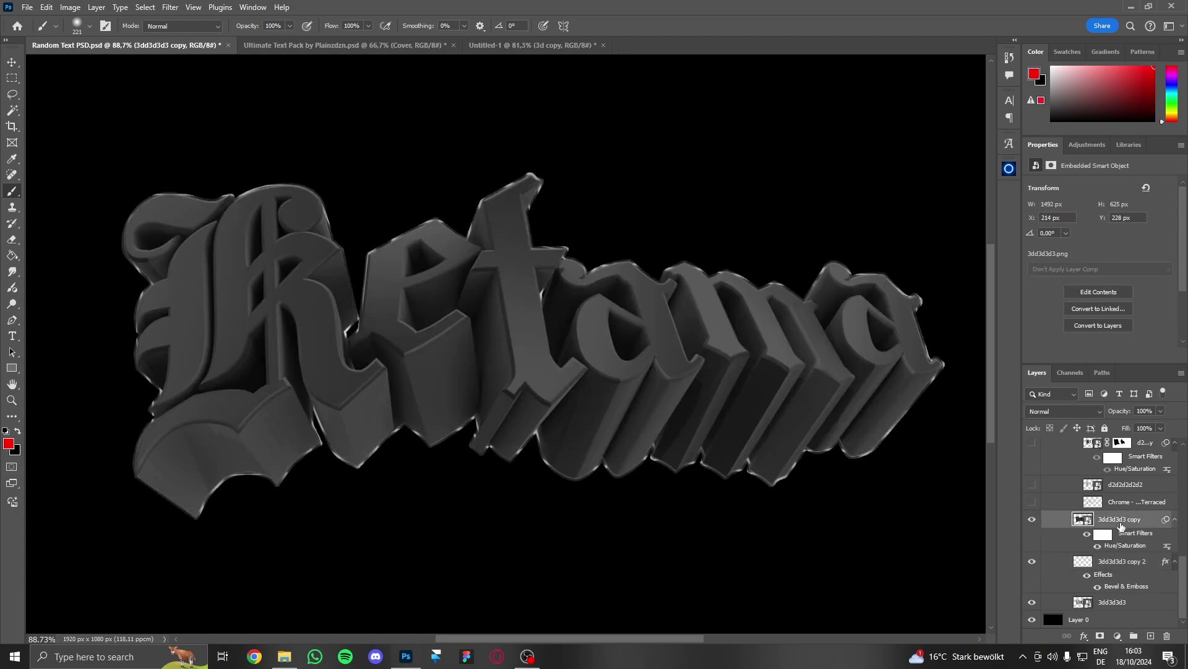
left_click(1087, 535)
left_click(1088, 536)
left_click(1087, 535)
left_click(1088, 534)
Review 3dd3d3d3 copy's layer style and its Hue/Saturation lightness setting.
right_click(1119, 520)
left_click(1113, 228)
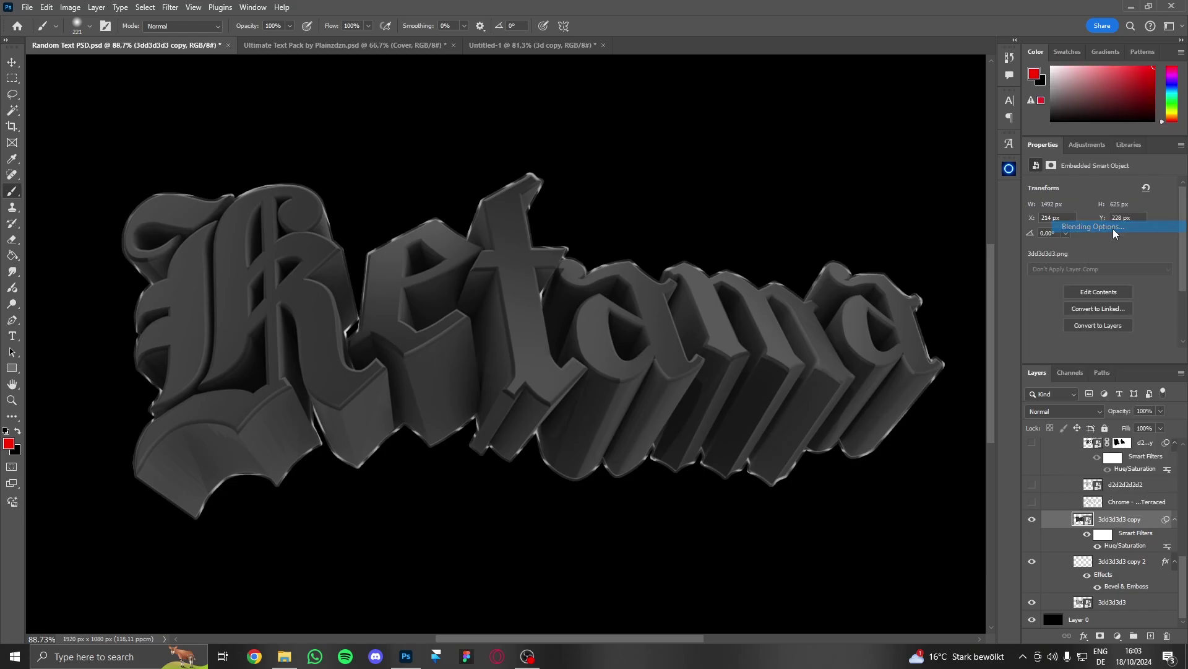
left_click(927, 313)
right_click(1125, 545)
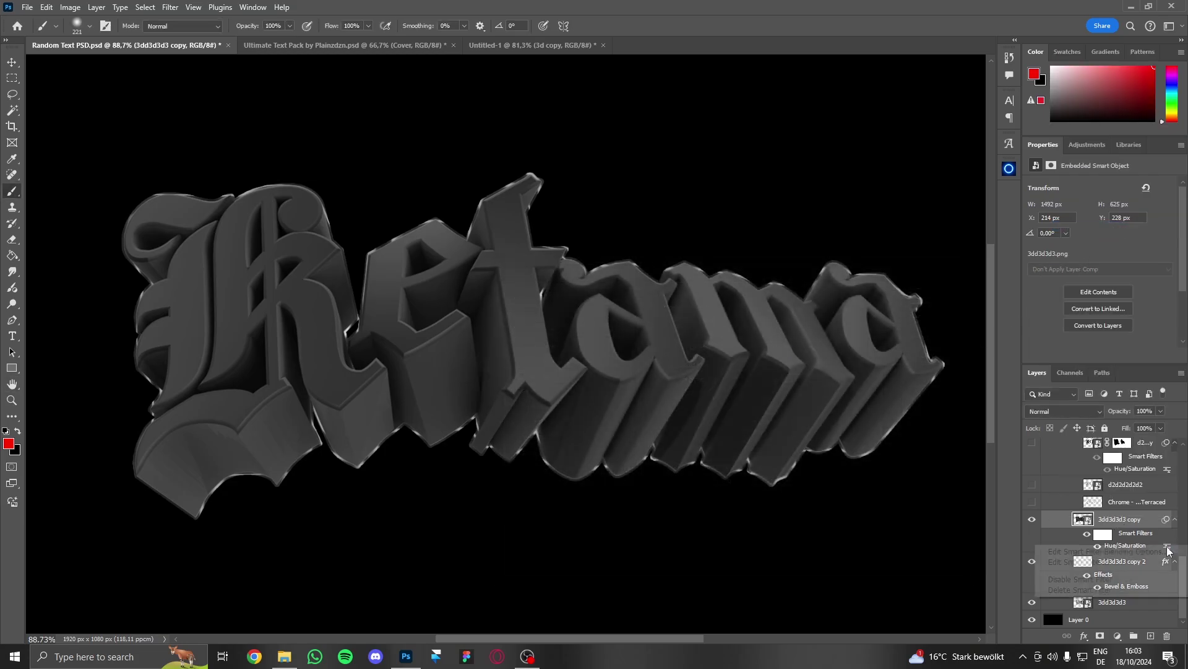
left_click(1129, 562)
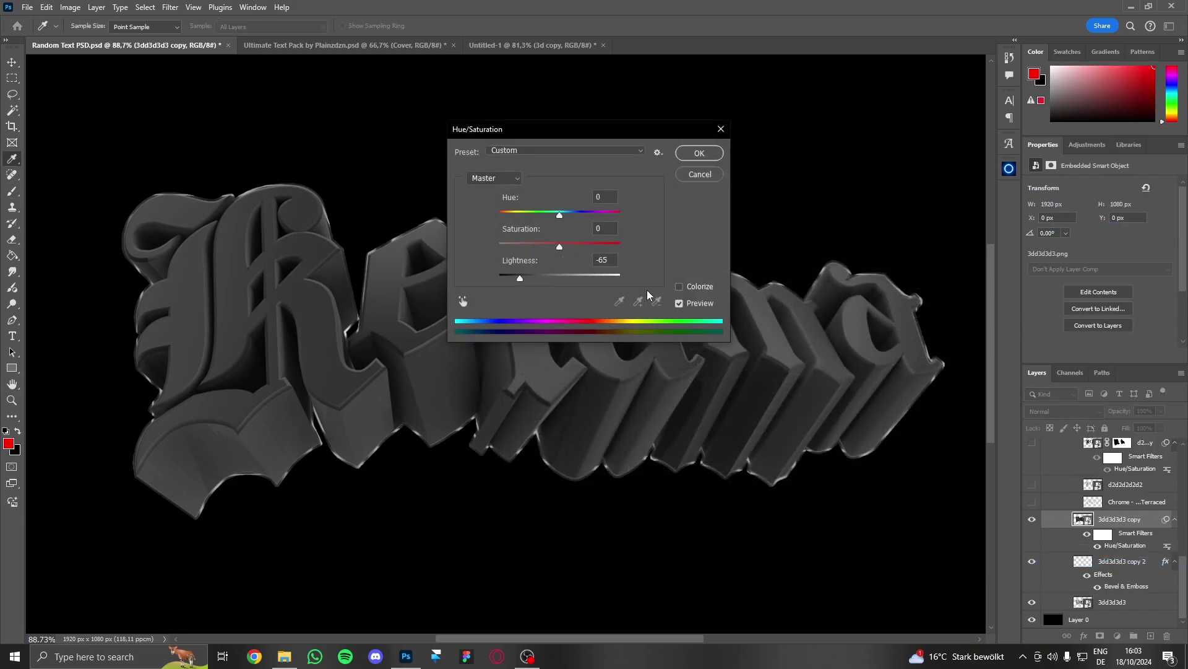
left_click(701, 170)
right_click(1119, 520)
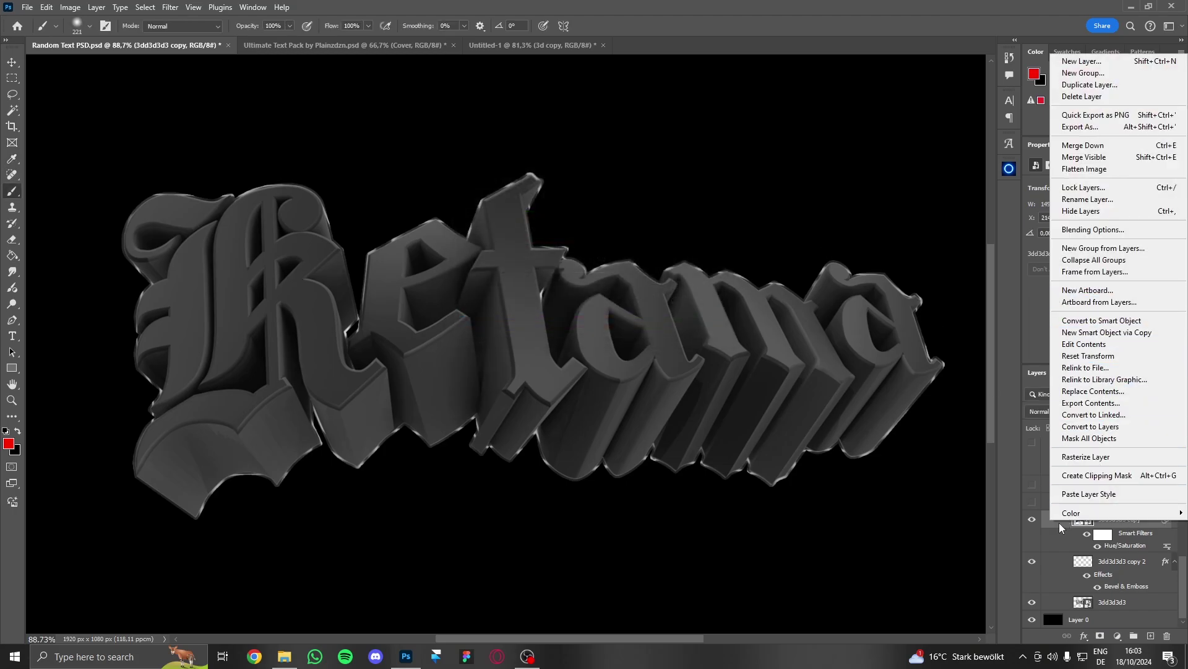
left_click(1106, 572)
Add the dark-grey 3d copy 2 layer in Untitled-1 and delete the leftover 3dd3d3d3 copy.
left_click(496, 46)
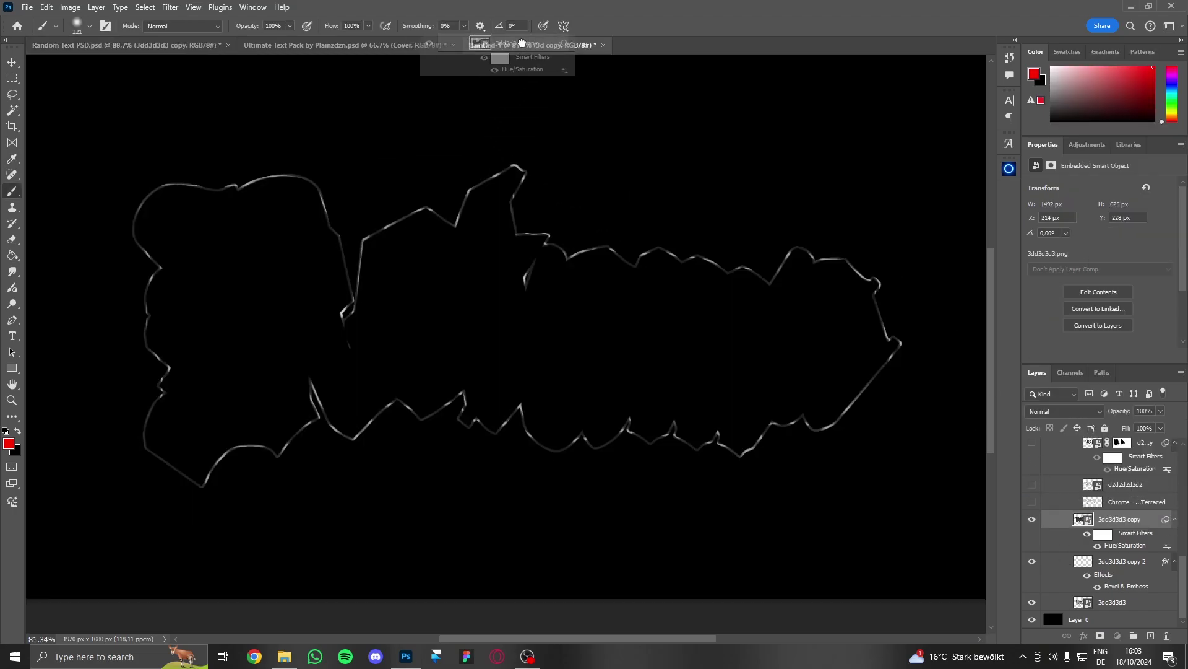
scroll(1108, 570, "up", 1)
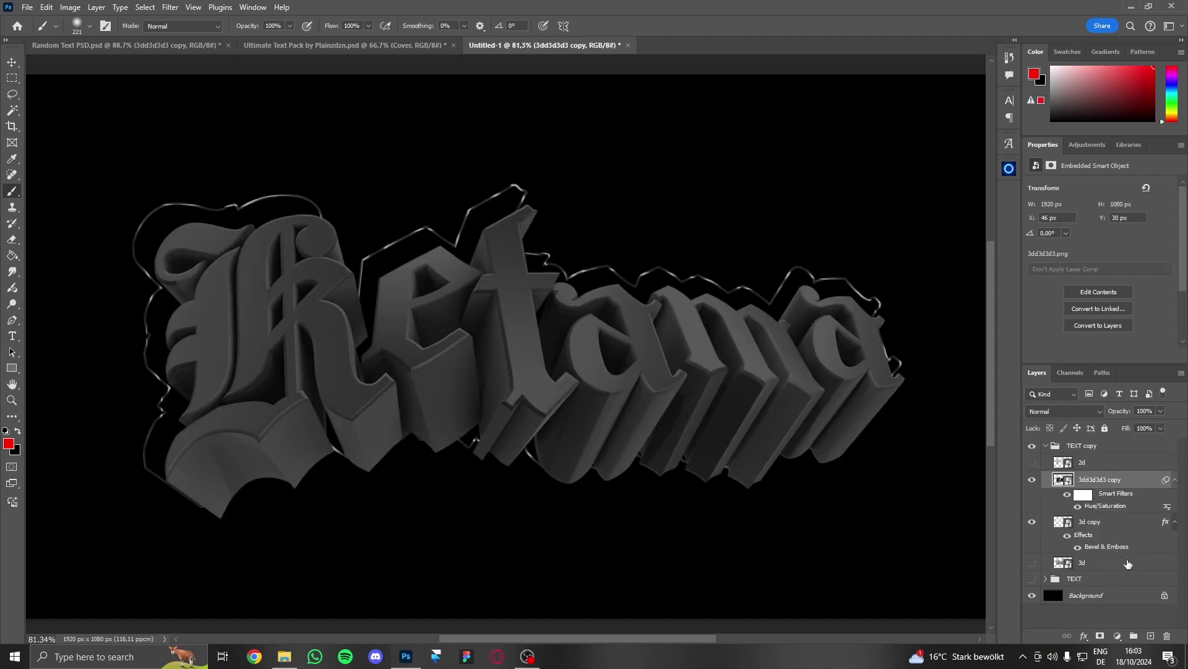
left_click(1088, 565)
key("ctrl+j")
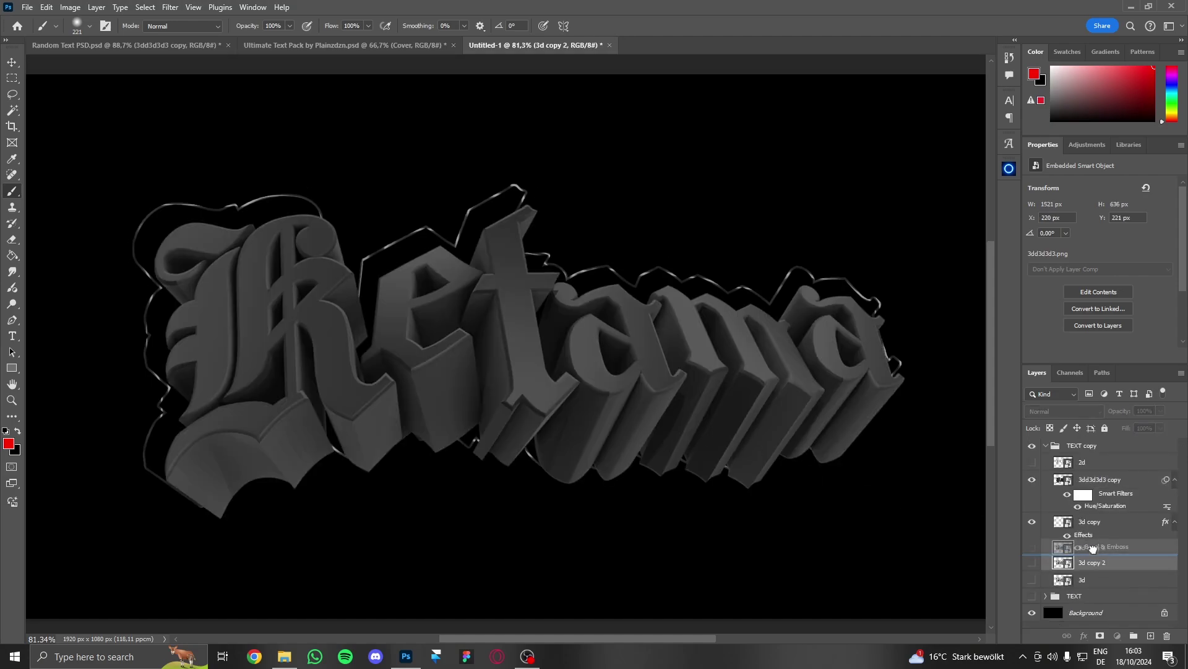
left_click_drag(1090, 567, 1134, 521)
key("Delete")
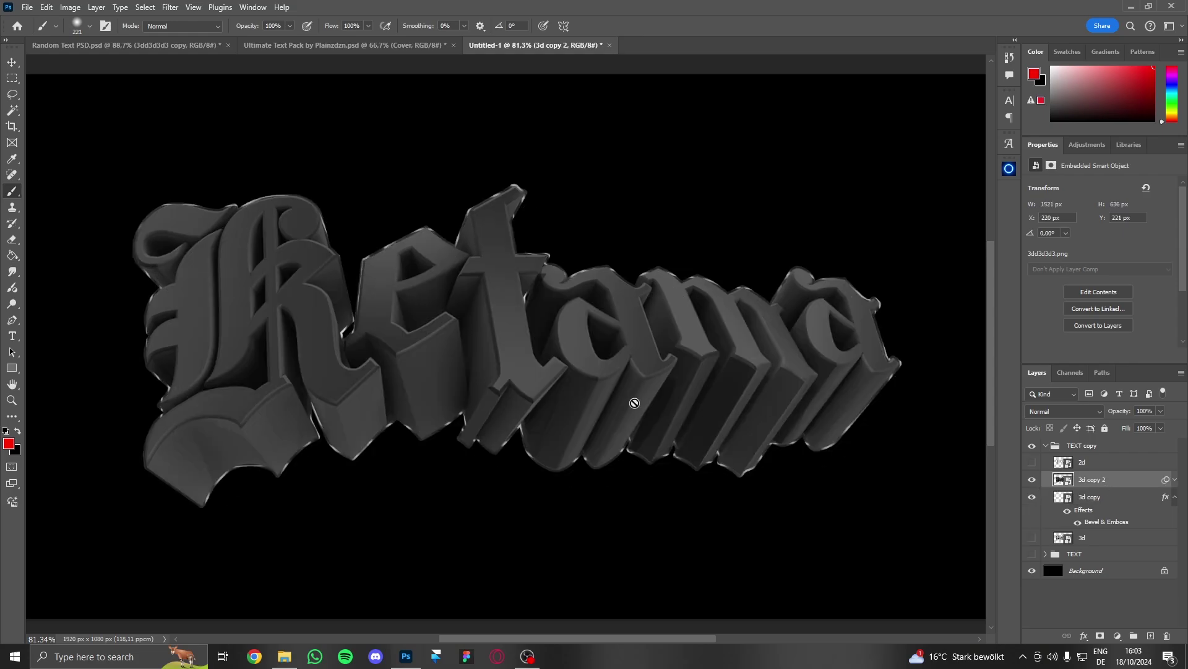
left_click(99, 44)
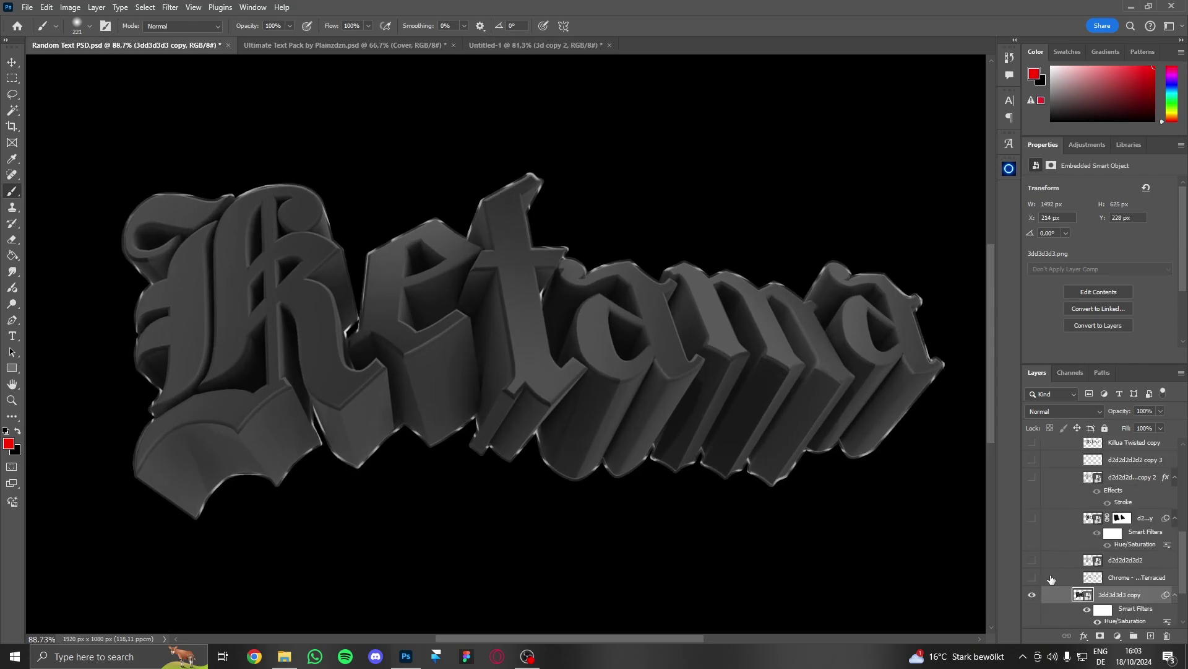
Preview Group 2 copy's texture at 100% Fill, return it to 0%, and open its layer menu.
scroll(1051, 578, "down", 3)
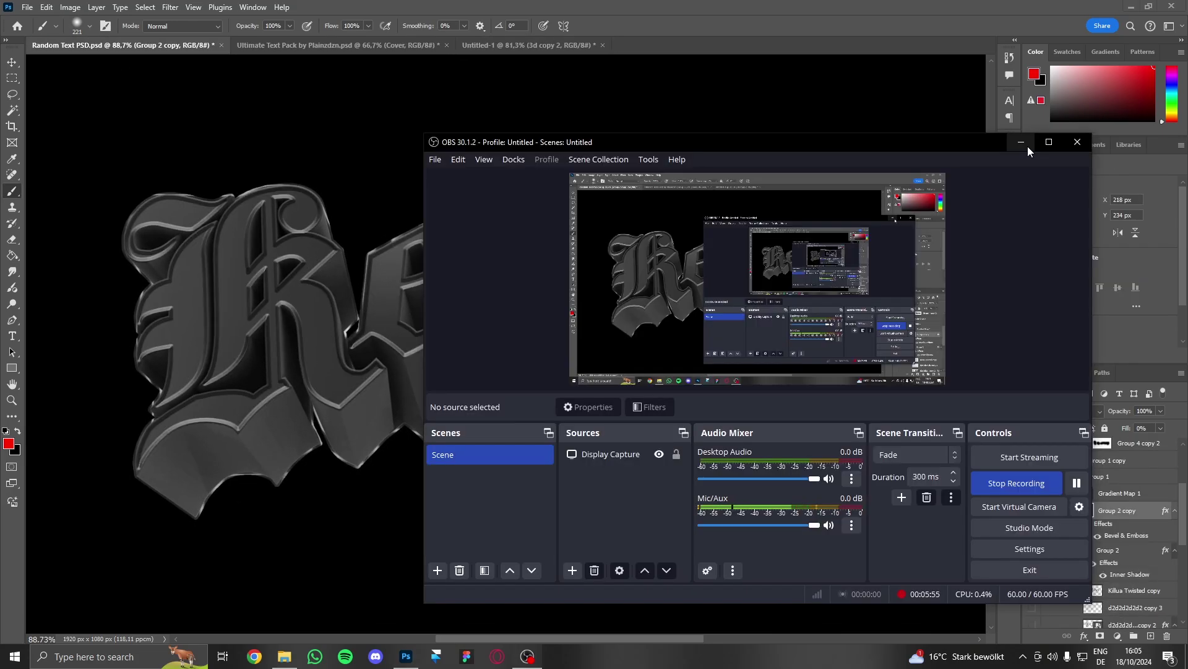
left_click(1028, 146)
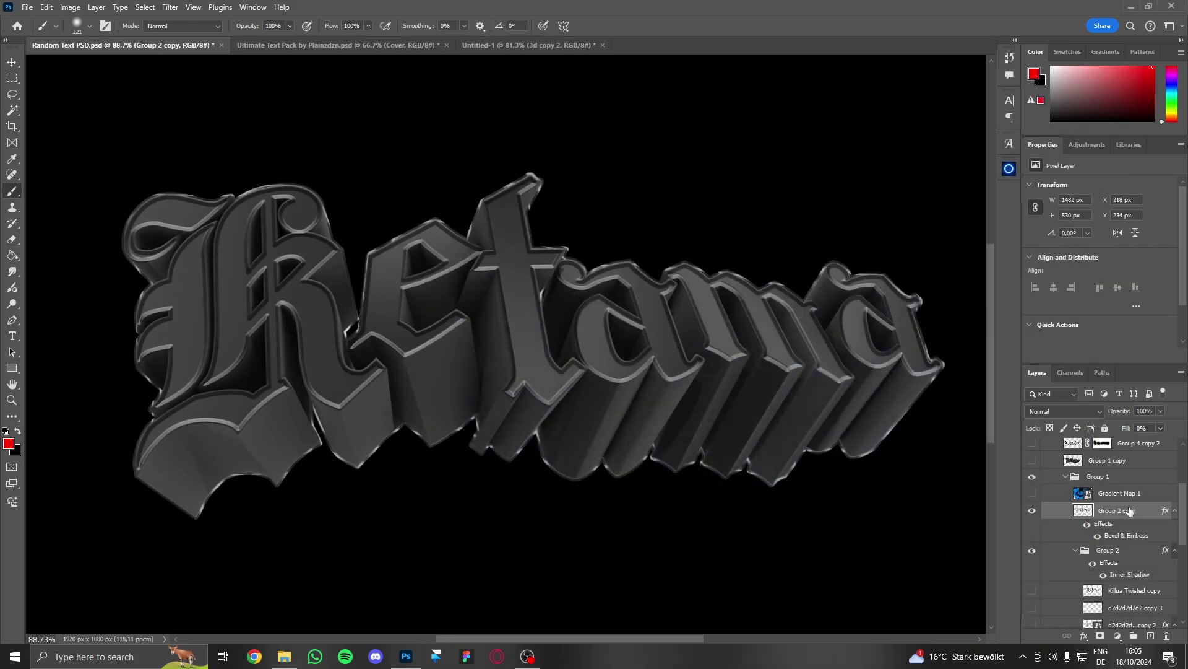
scroll(1137, 513, "up", 2)
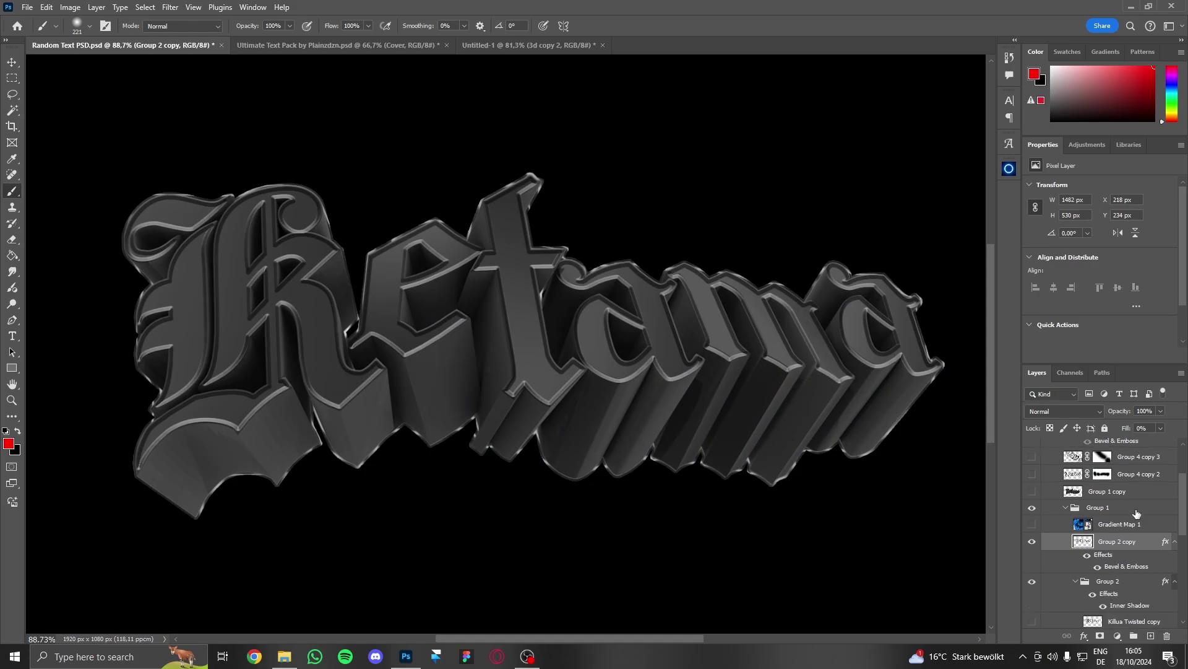
left_click_drag(1156, 441, 809, 324)
left_click(1119, 542)
right_click(1119, 542)
key("Escape")
right_click(1114, 544)
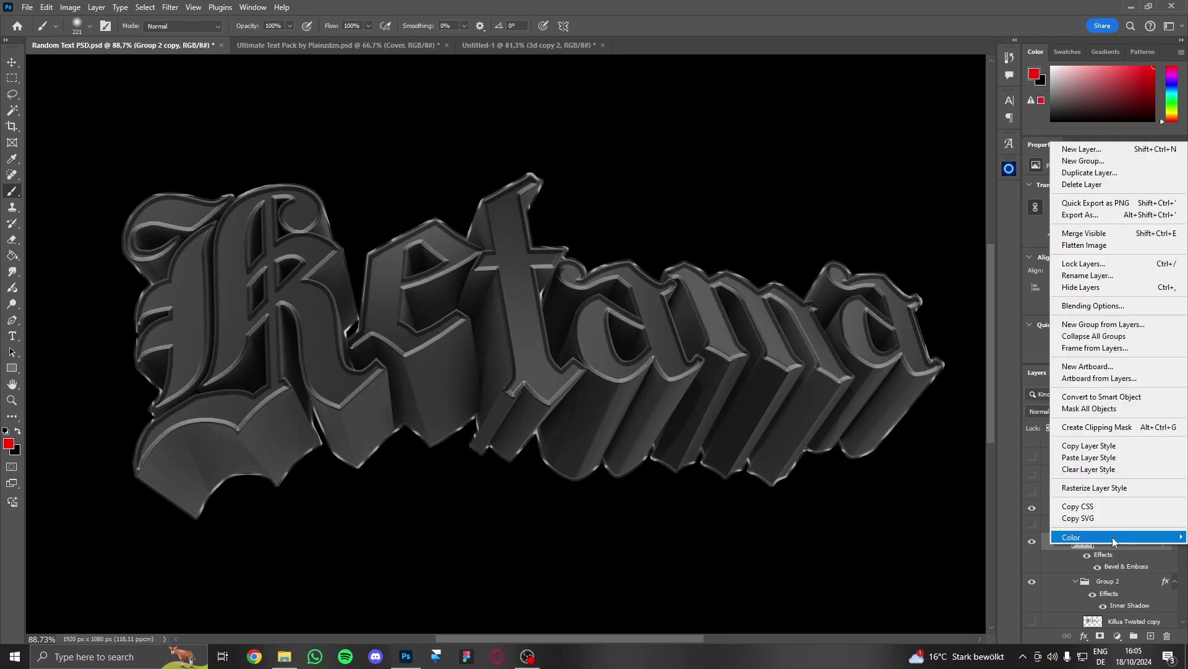
Copy Group 2 copy's layer style, then show and duplicate the 2d layer in Untitled-1.
left_click(1099, 446)
left_click(516, 46)
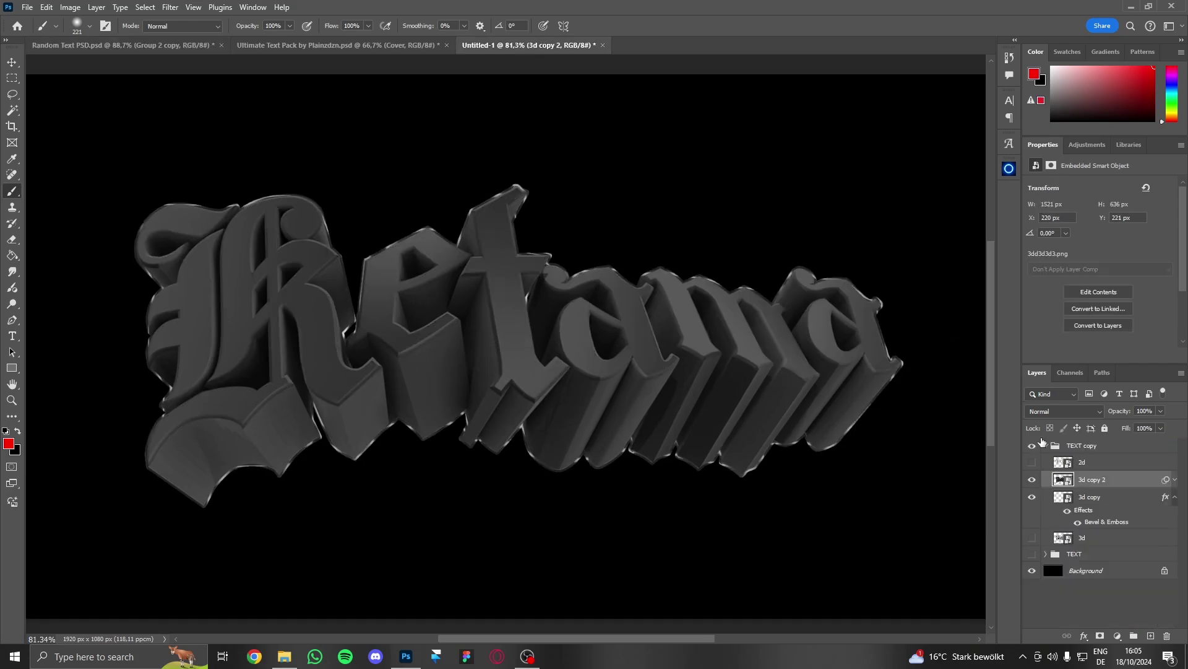
left_click(1031, 462)
left_click(1116, 466)
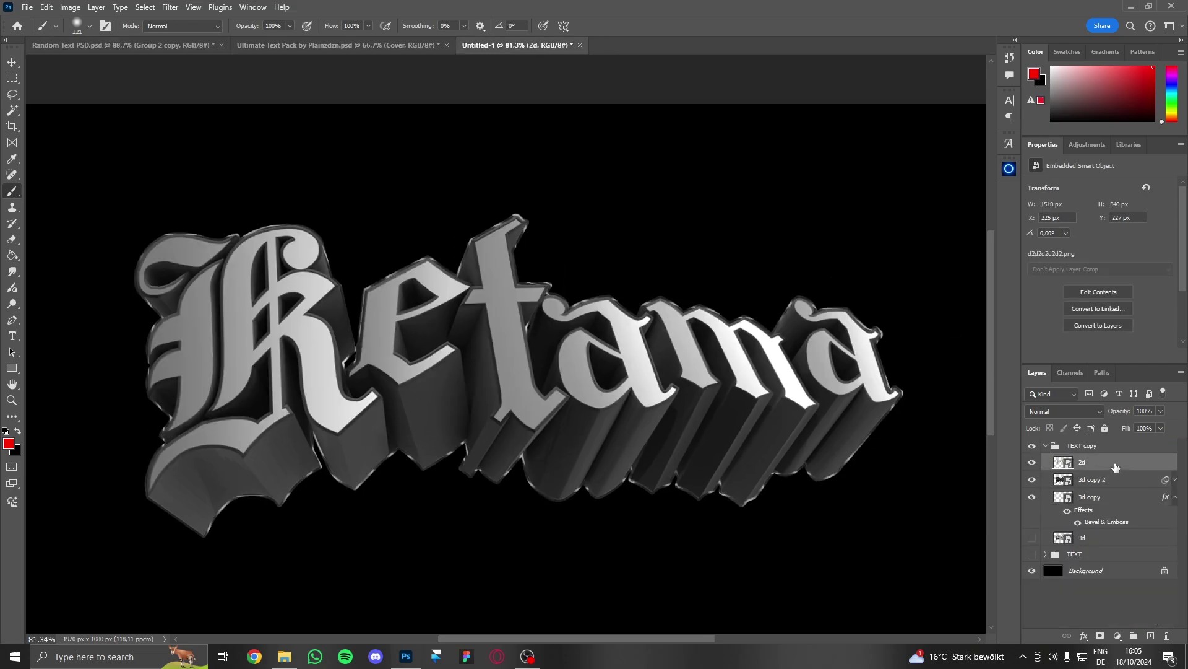
key("ctrl+j")
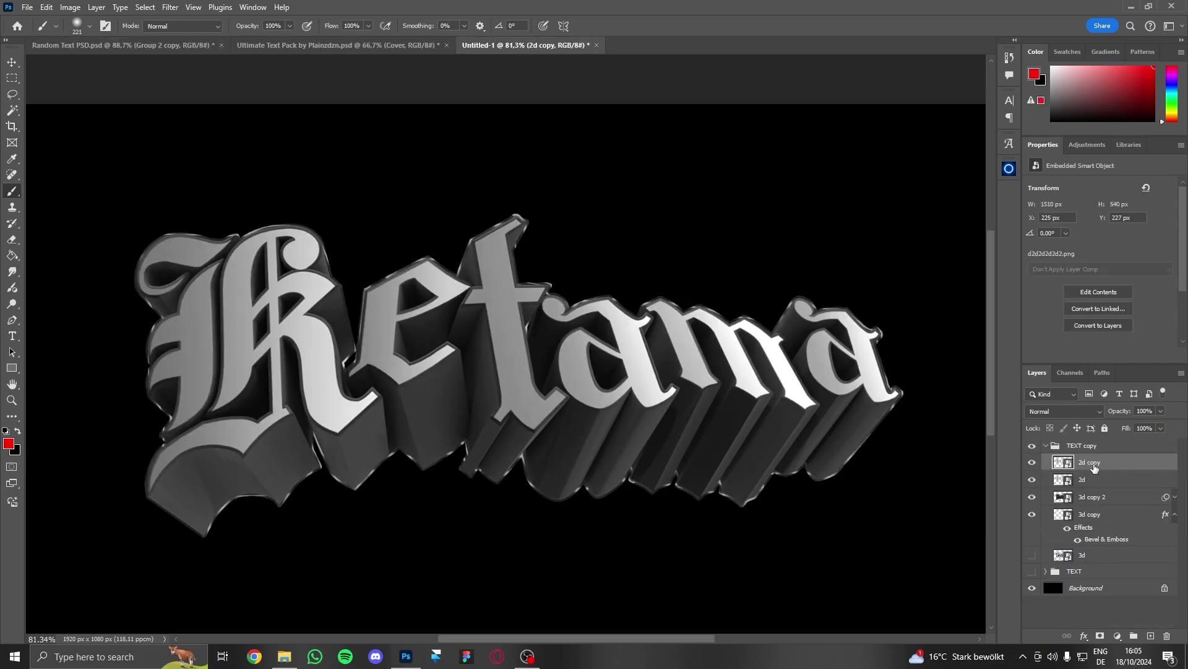
Review Group 2 copy's Bevel & Emboss settings in the Random Text PSD reference without changing them.
left_click(180, 45)
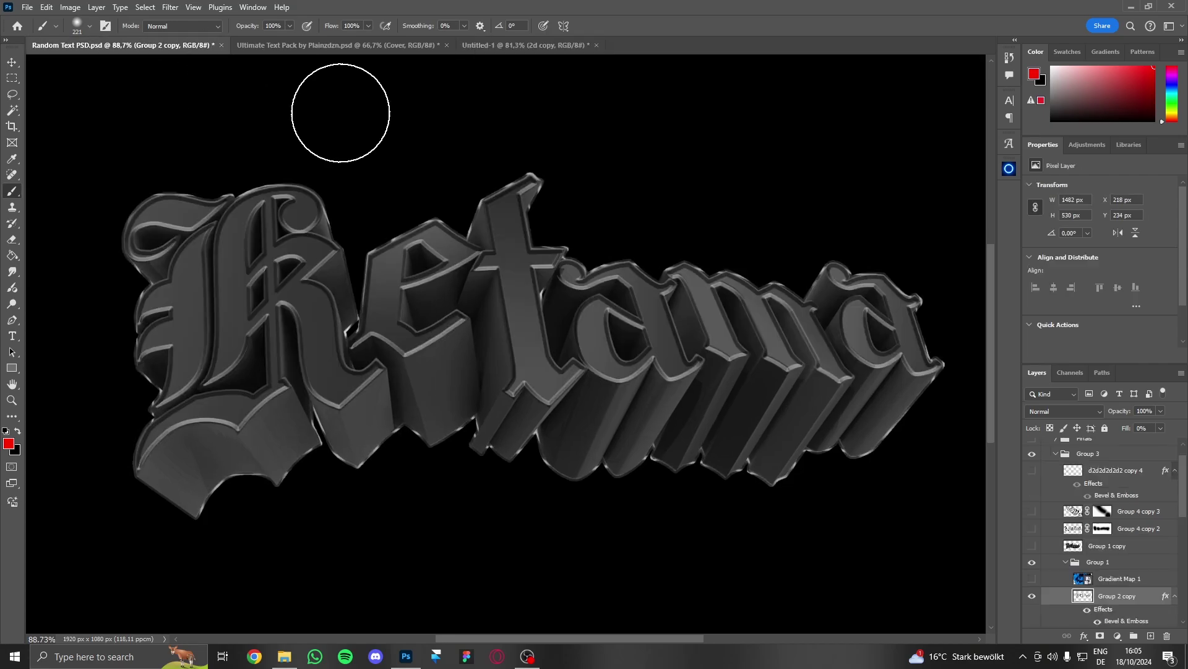
right_click(1118, 602)
left_click(1106, 356)
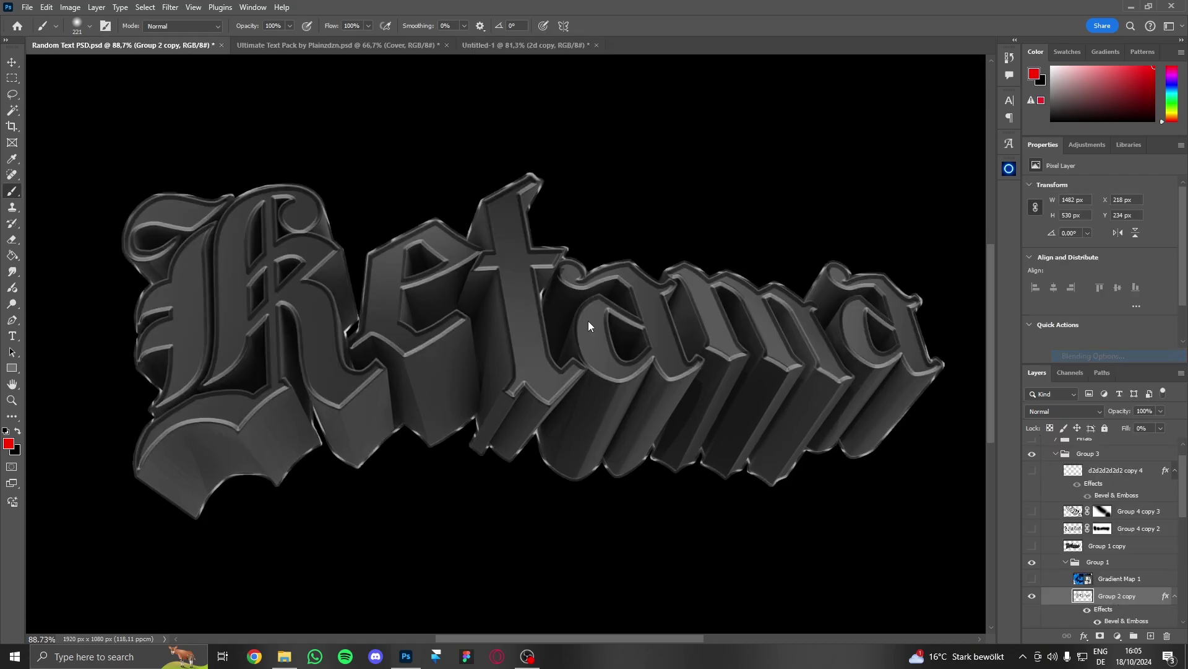
left_click(536, 342)
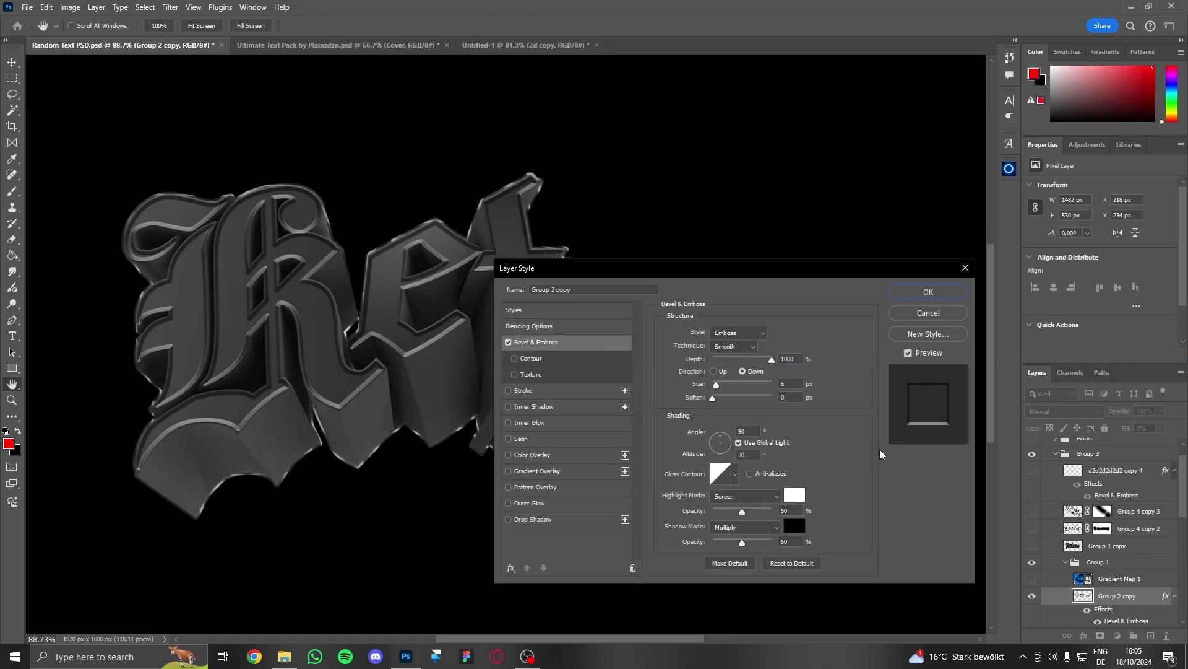
left_click(942, 317)
Paste the copied bevel style onto 2d copy and hide the original 2d layer.
left_click(527, 45)
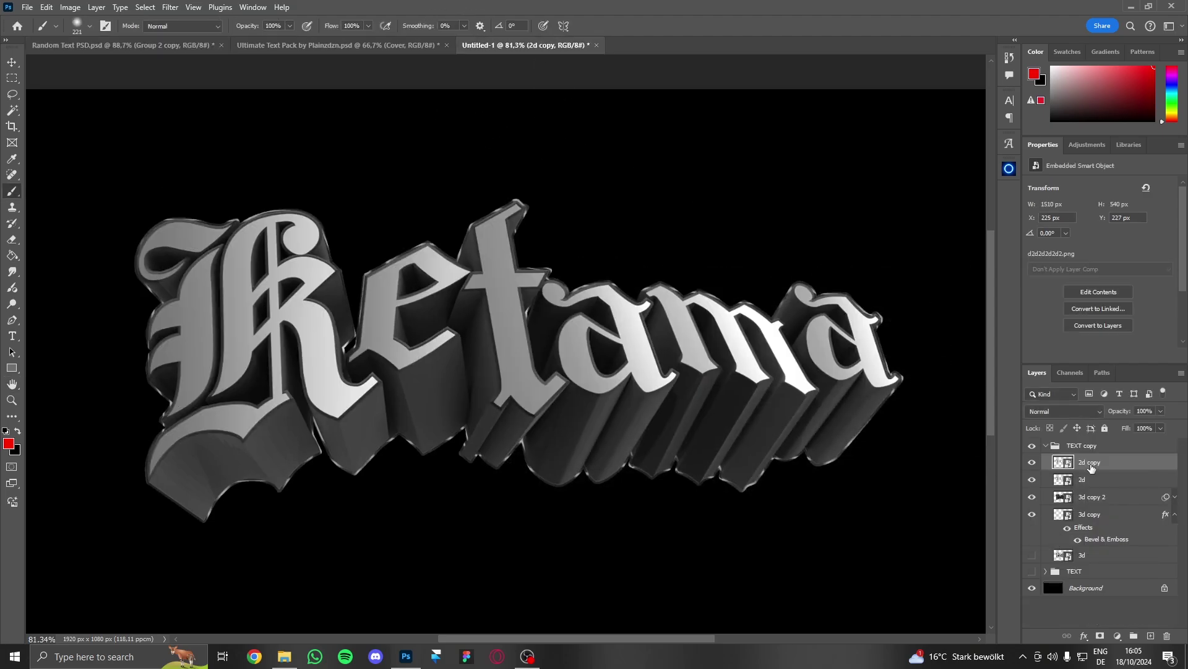
right_click(1091, 468)
left_click(1104, 439)
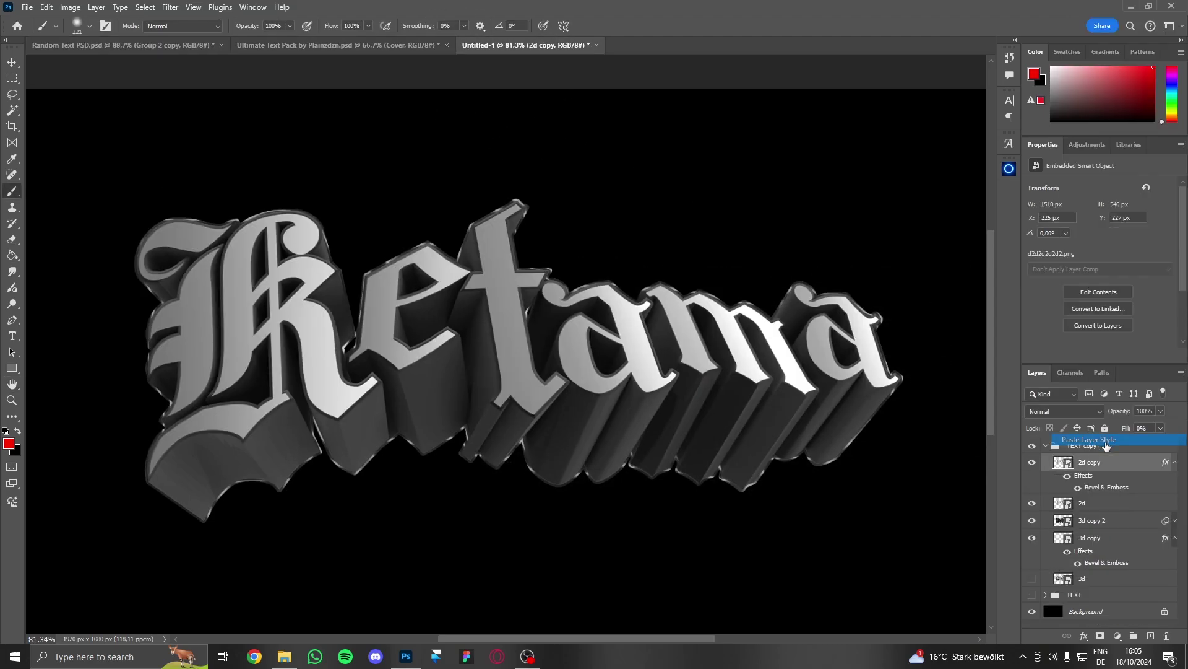
left_click(1029, 503)
scroll(807, 473, "down", 7)
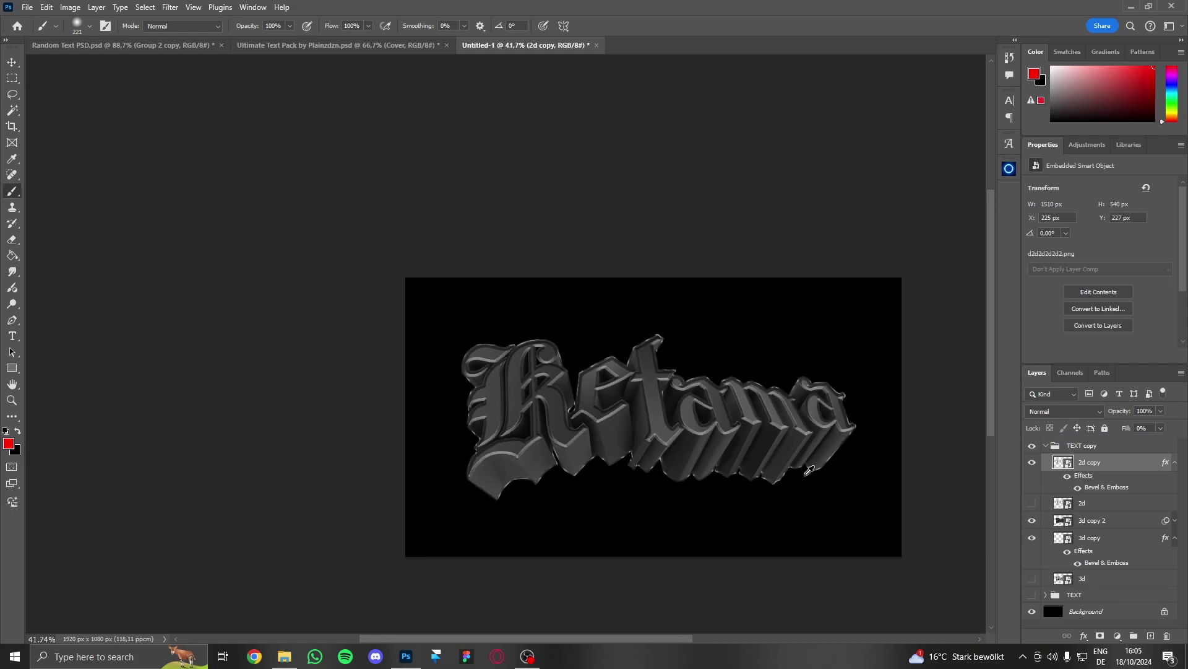
scroll(664, 418, "up", 8)
scroll(682, 394, "down", 2)
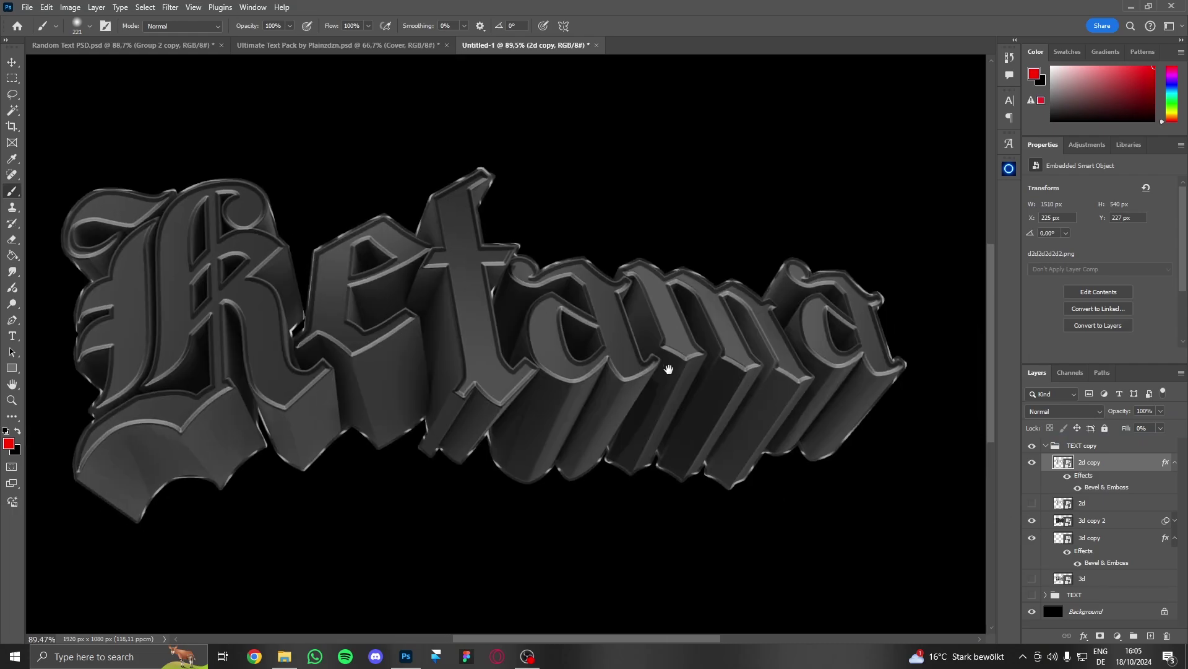
scroll(683, 390, "up", 2)
left_click(1101, 503)
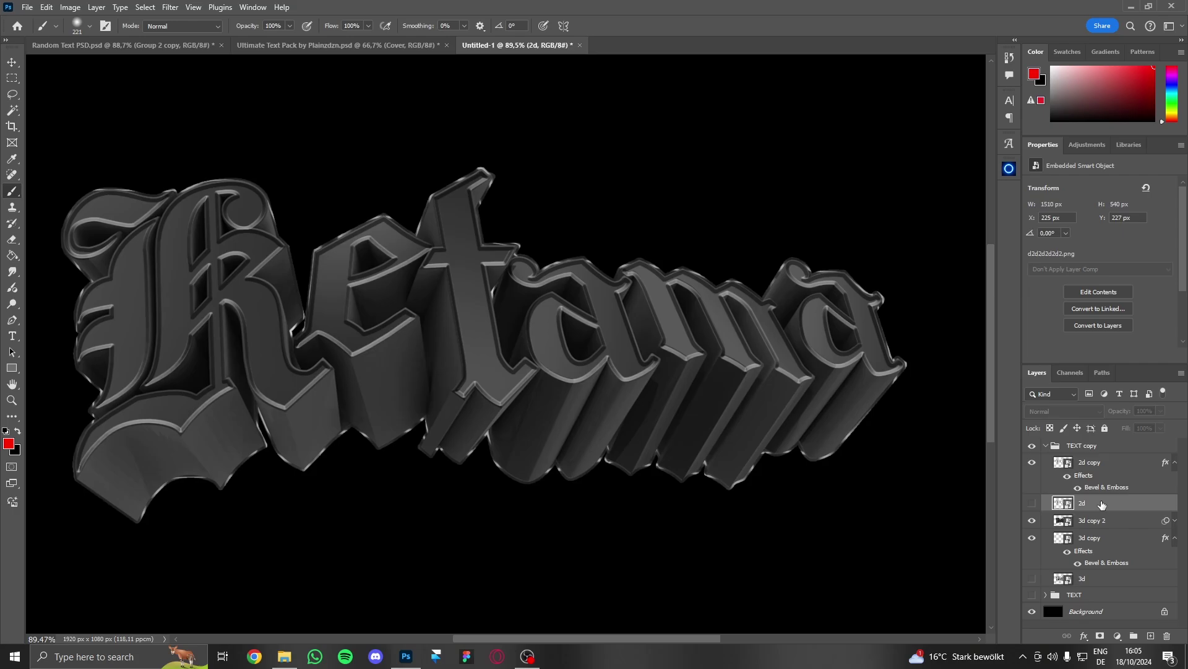
scroll(715, 449, "down", 2)
scroll(774, 441, "up", 1)
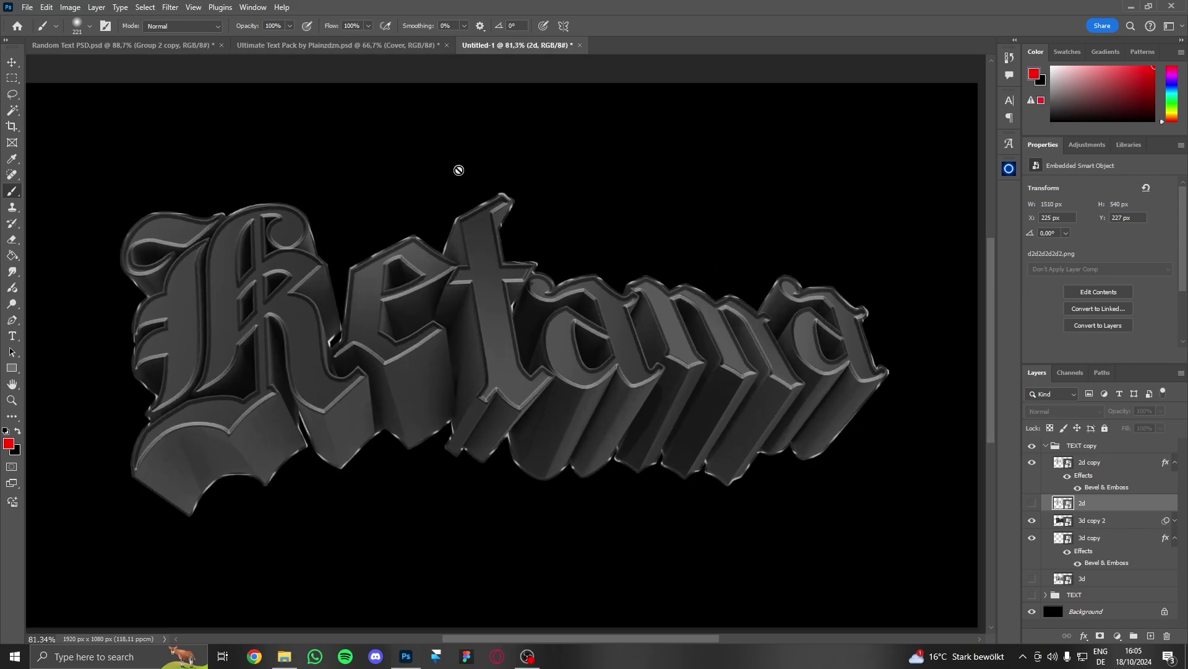
Show d2d2d2d2d2 copy 4 in the reference file, review its Bevel & Emboss, and copy its style.
left_click(121, 50)
scroll(1090, 532, "up", 1)
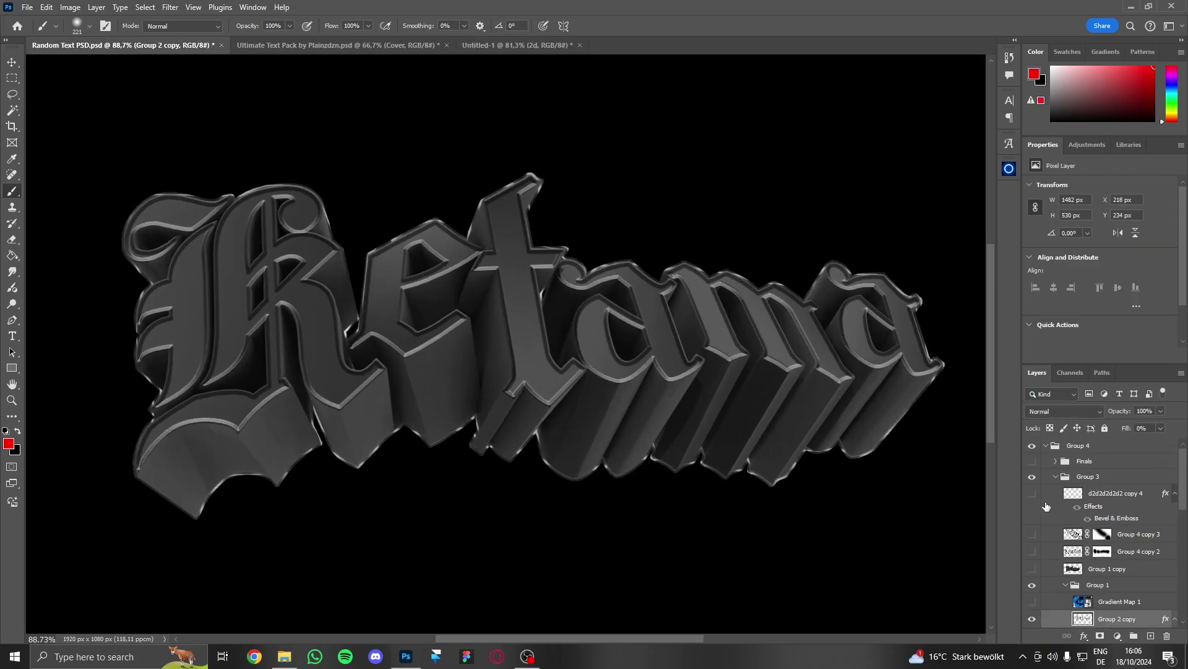
left_click(1032, 494)
left_click(1133, 490)
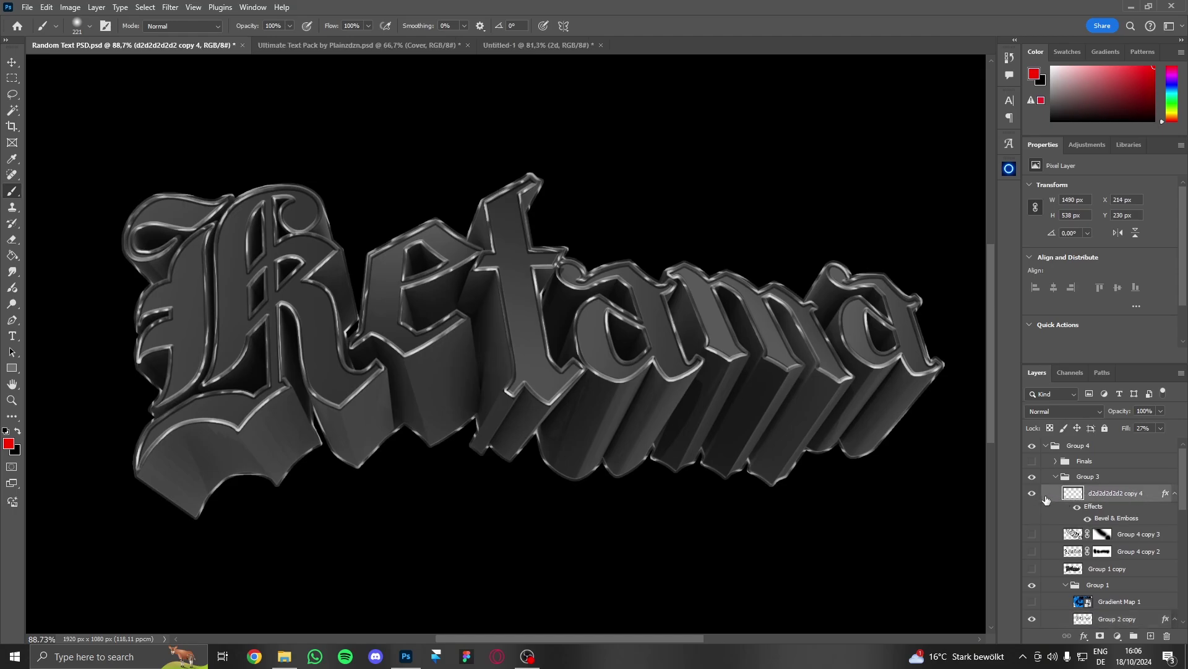
key("bracketleft")
key("bracketleft")
key("bracketleft")
key("bracketleft")
key("bracketleft")
right_click(1130, 496)
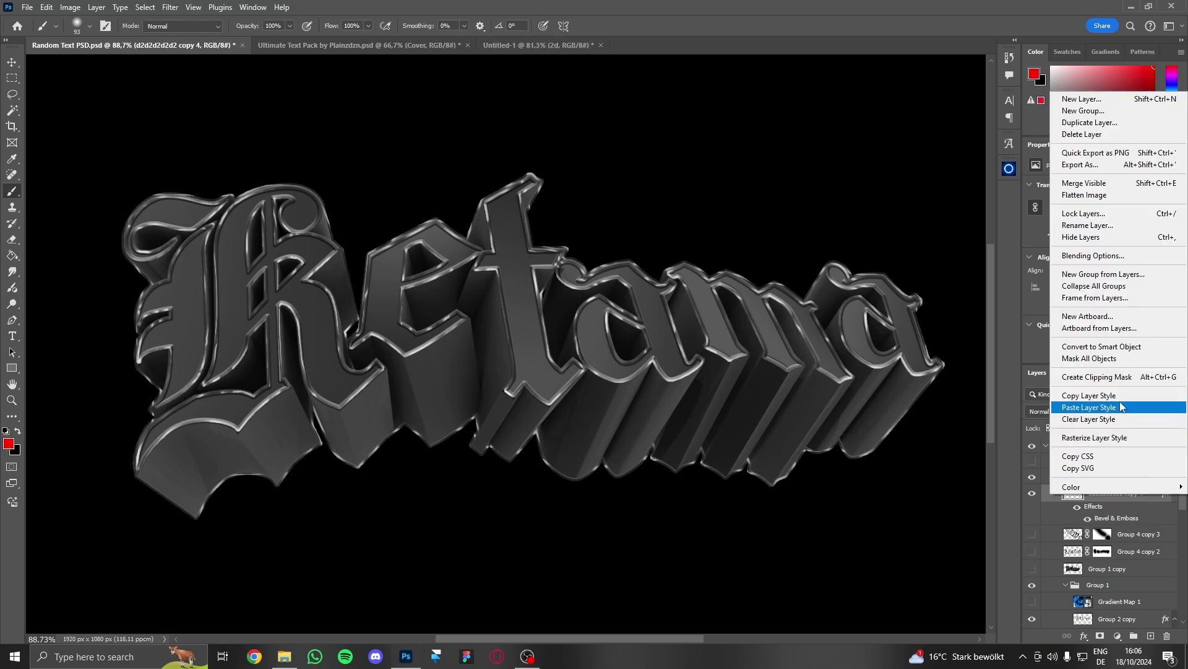
left_click(1116, 257)
left_click(537, 342)
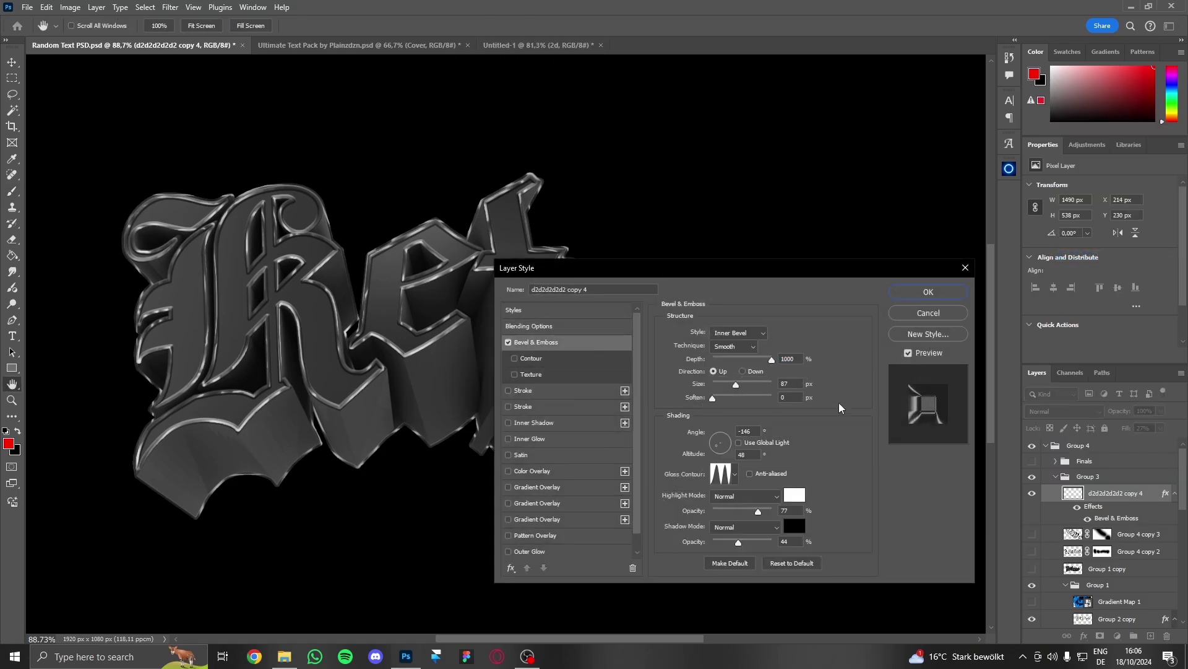
left_click(928, 313)
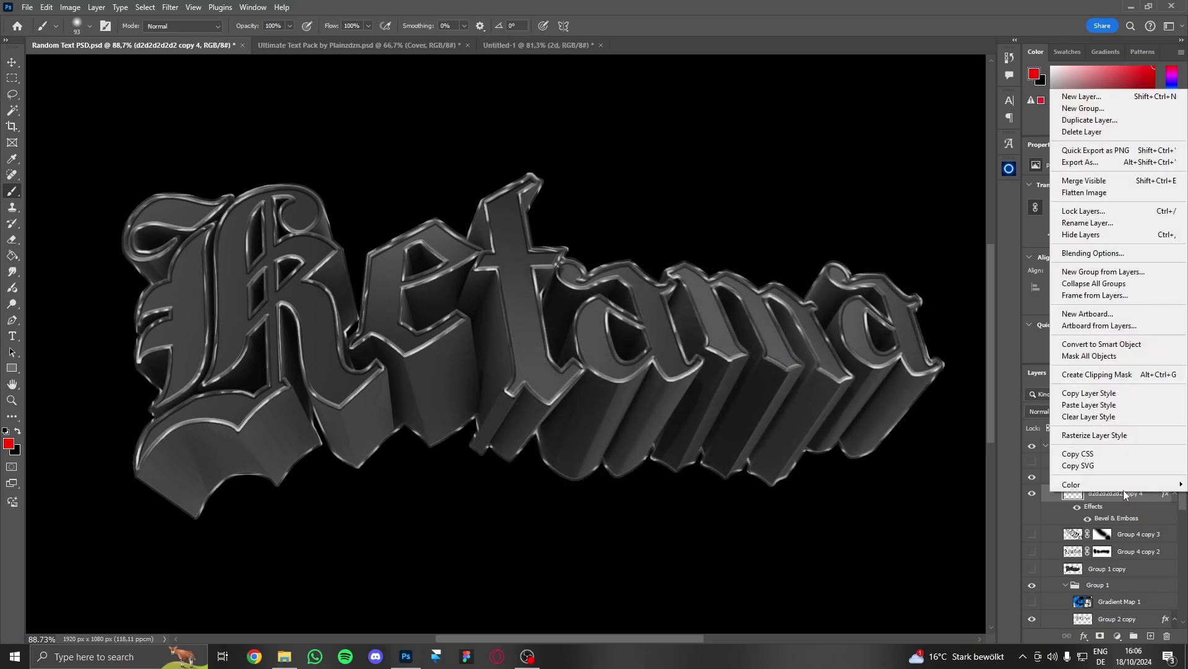
left_click(1089, 392)
In Untitled-1, show the 2d layer, move it above 2d copy, and set its fill to 0%.
left_click(536, 51)
left_click(1032, 504)
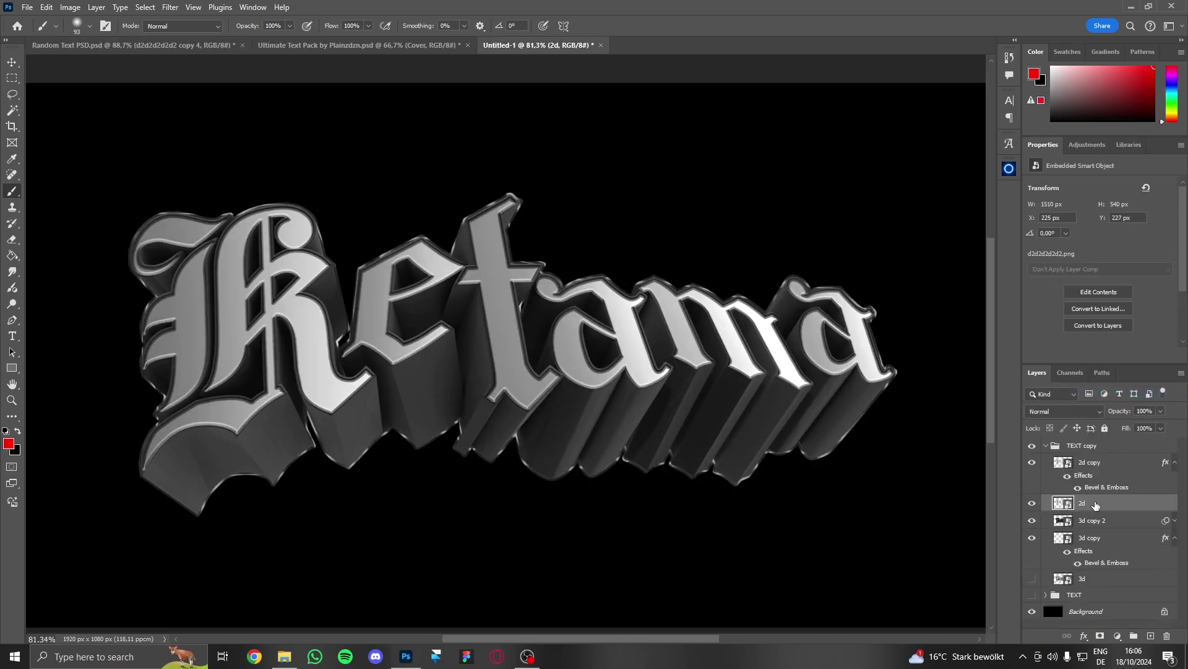
left_click_drag(1094, 504, 1093, 474)
left_click(1161, 427)
Turn off the 2d layer's Bevel & Emboss and give it a 4 px white outside stroke.
right_click(1096, 466)
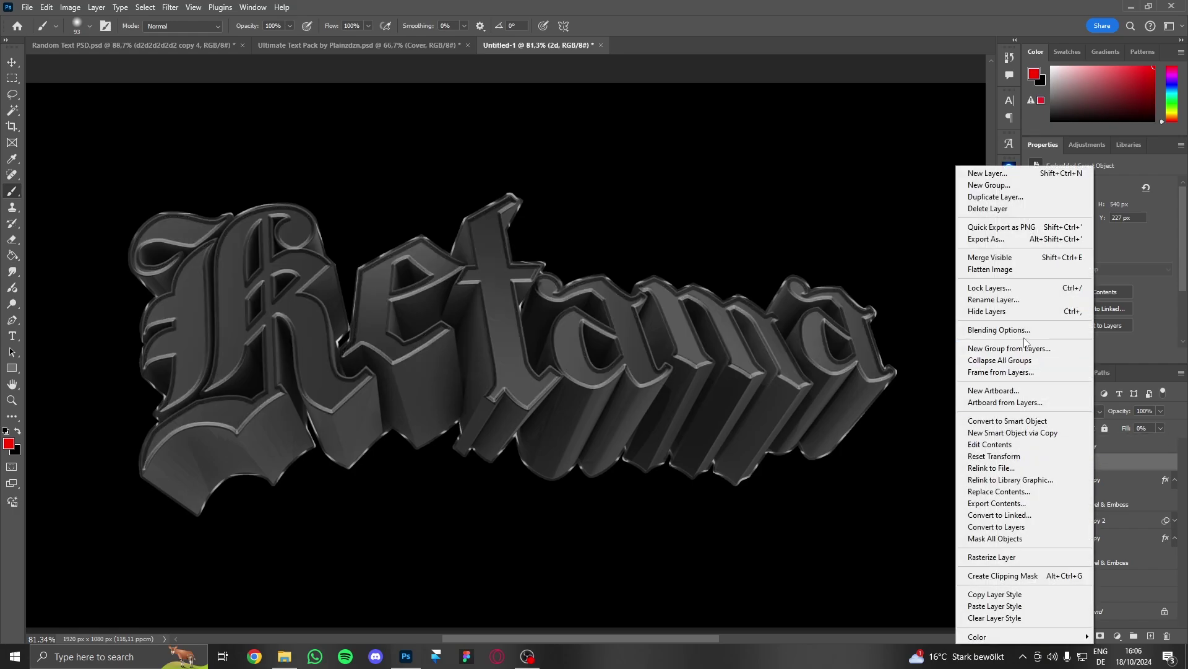
left_click(988, 332)
left_click(514, 343)
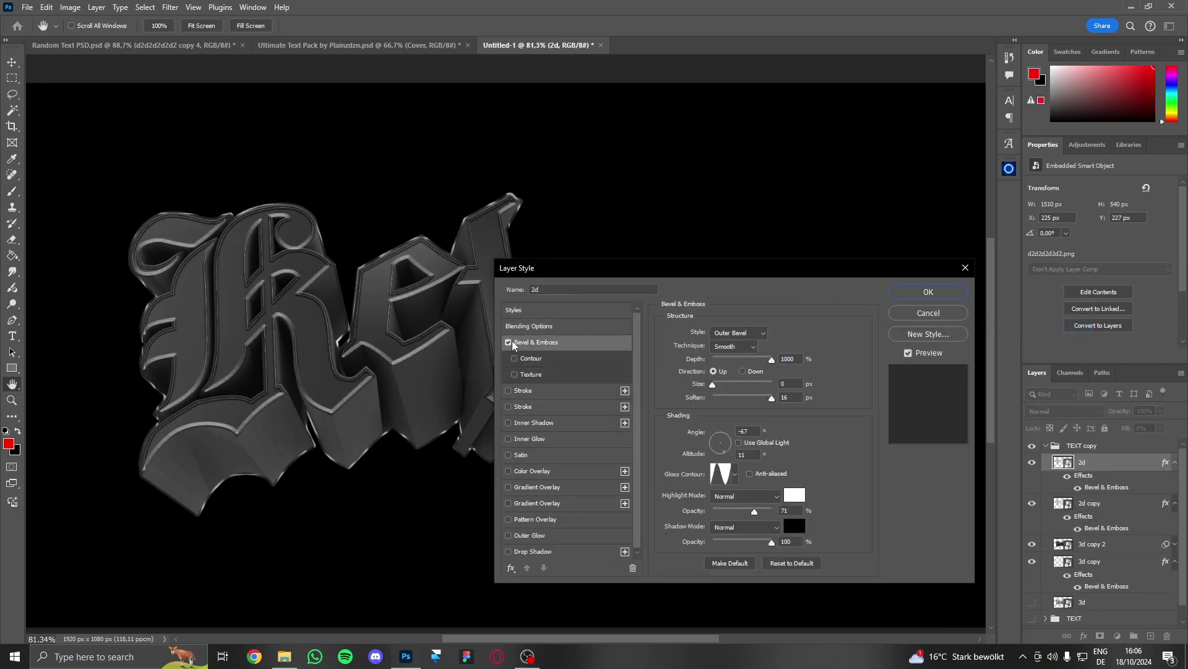
left_click(508, 343)
left_click(508, 391)
left_click(522, 392)
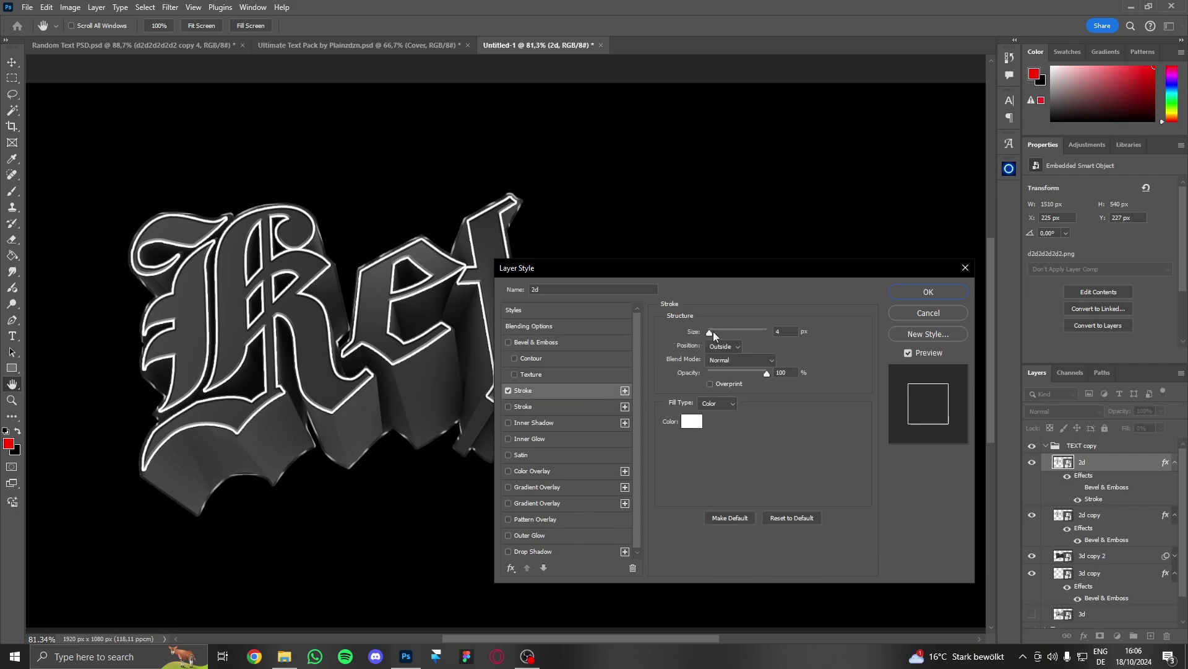
left_click_drag(708, 329, 711, 330)
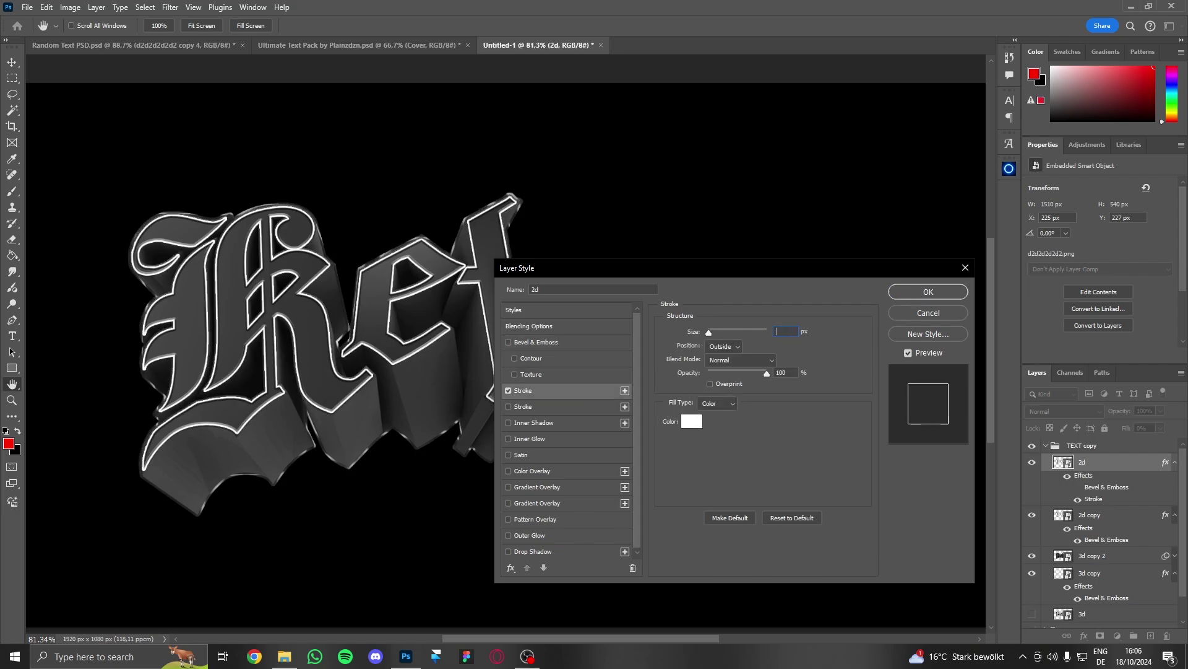
type("4")
left_click(908, 294)
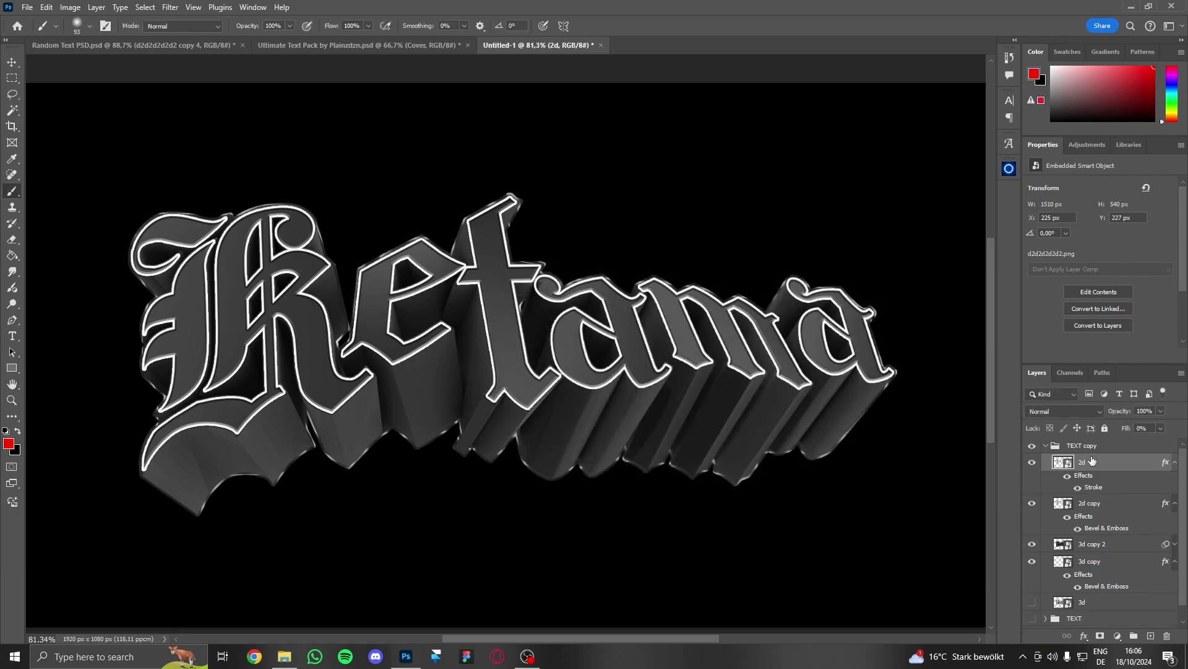
Rasterize the 2d layer's style and paste the copied bevel style onto it.
right_click(1093, 458)
left_click(998, 557)
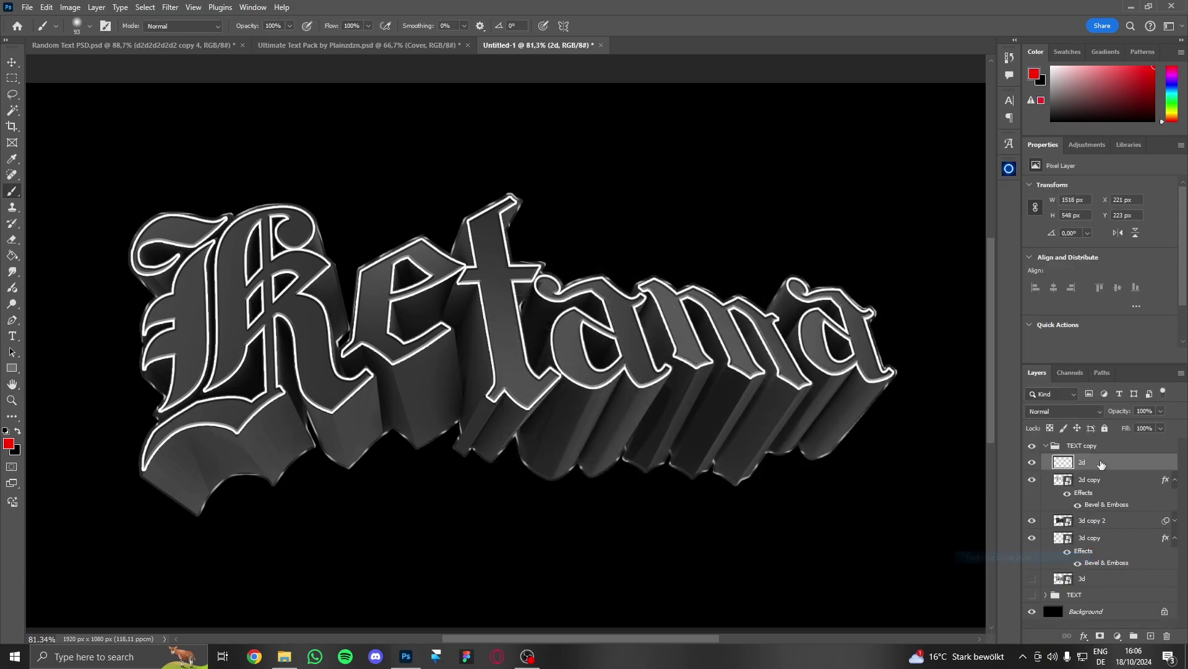
right_click(1099, 466)
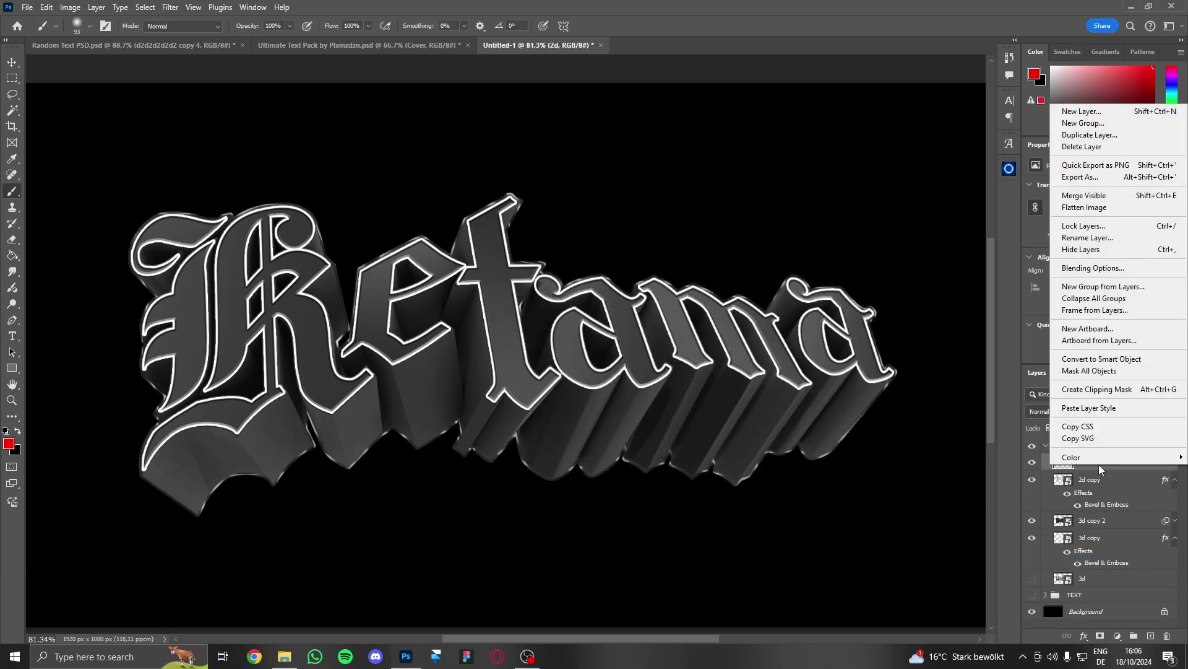
left_click(1098, 408)
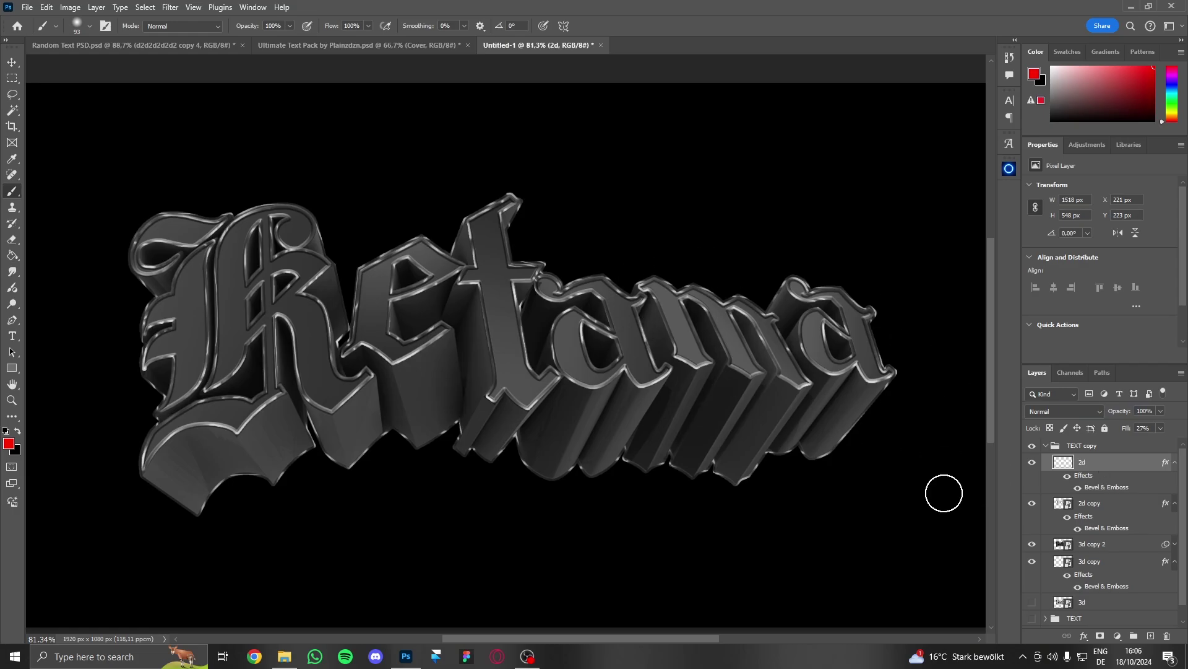
Collapse the TEXT copy group and duplicate it.
scroll(575, 385, "down", 6)
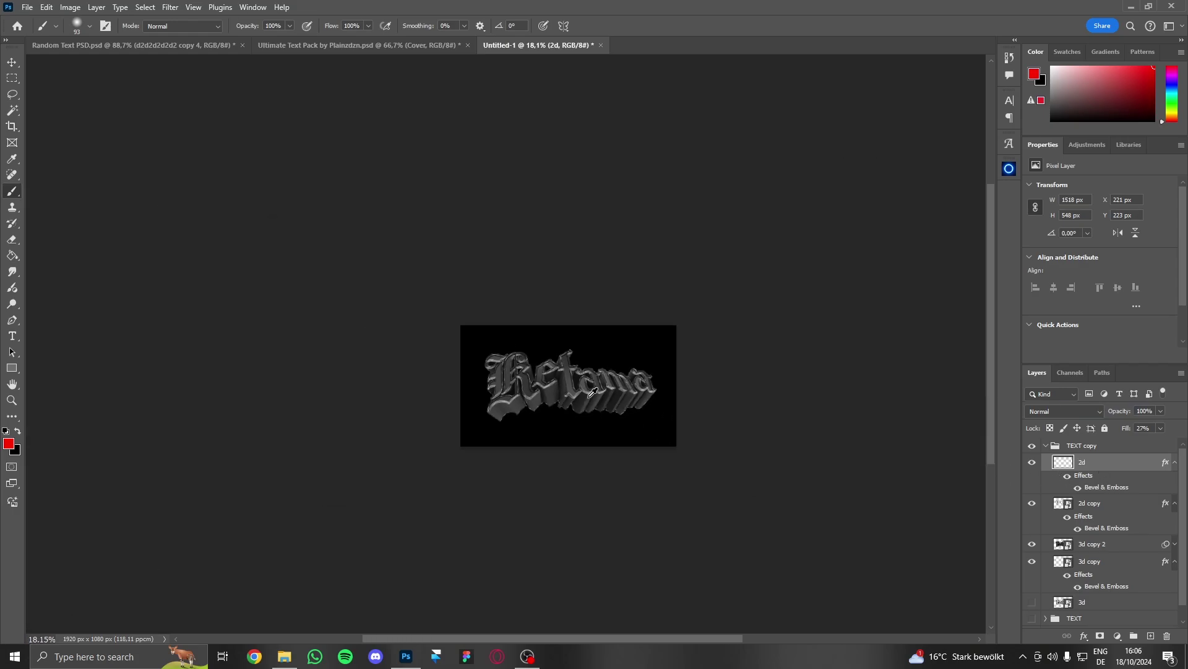
scroll(657, 403, "up", 5)
scroll(610, 423, "up", 2)
scroll(602, 424, "down", 4)
scroll(602, 424, "up", 4)
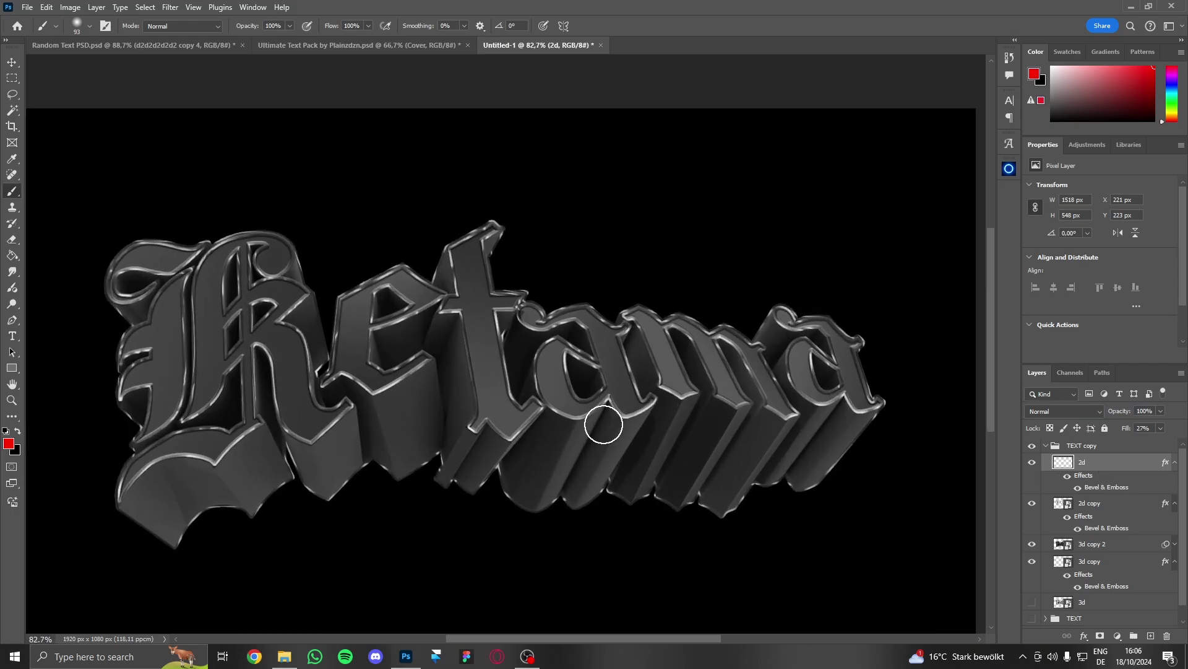
left_click_drag(670, 410, 685, 372)
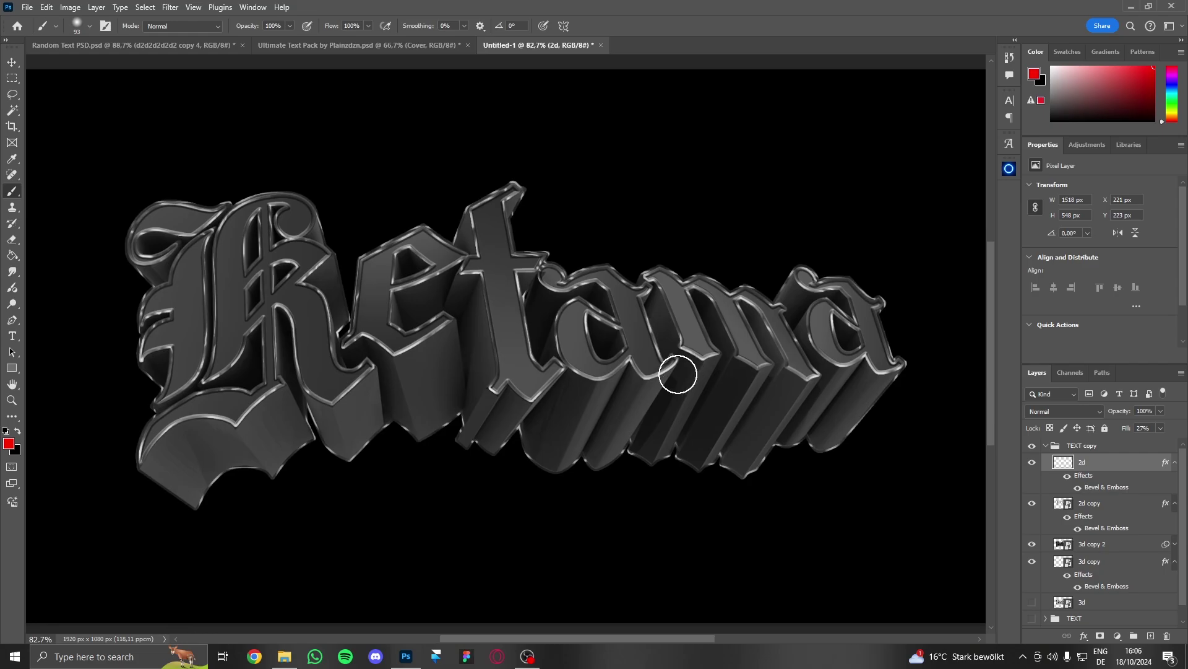
scroll(685, 372, "down", 1)
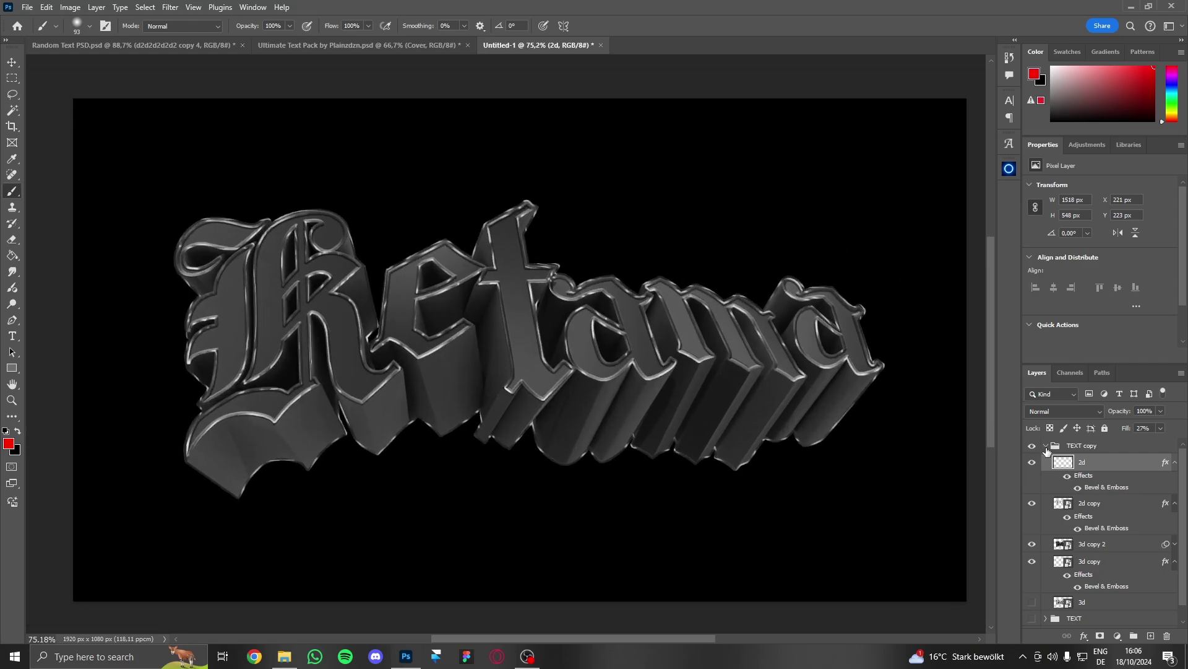
left_click(1045, 446)
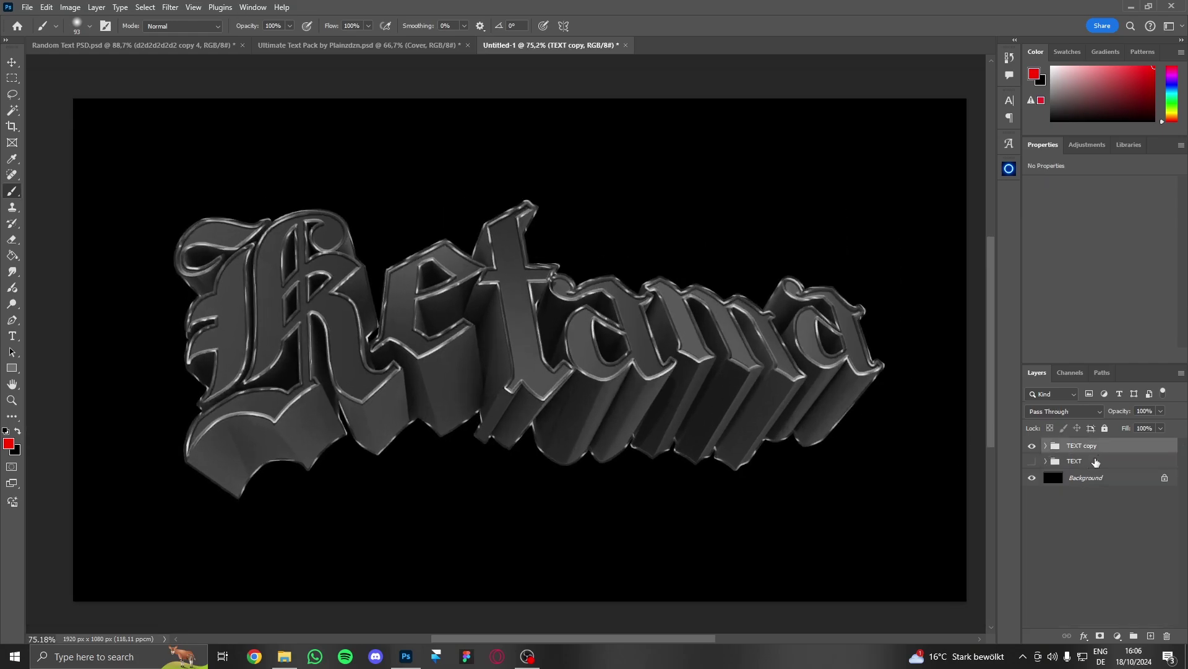
key("ctrl+j")
Rename the duplicate group 'Before cc' and merge it into a single layer.
double_click(1083, 447)
type("Be")
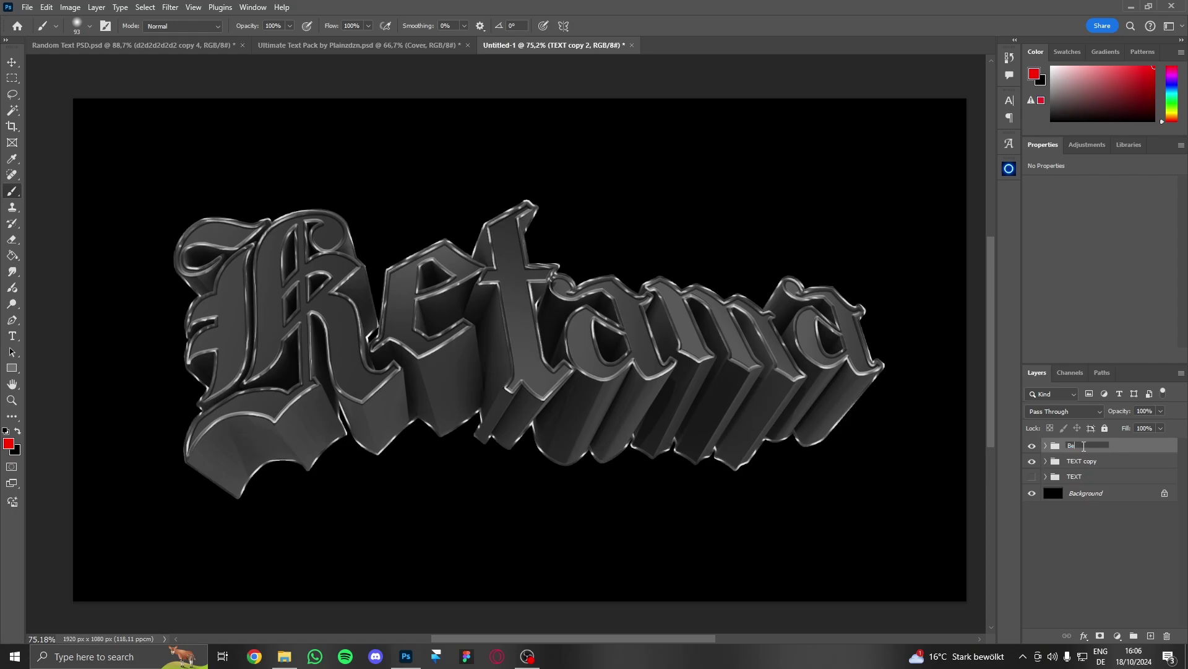
type("fore cc")
key("Return")
right_click(1082, 445)
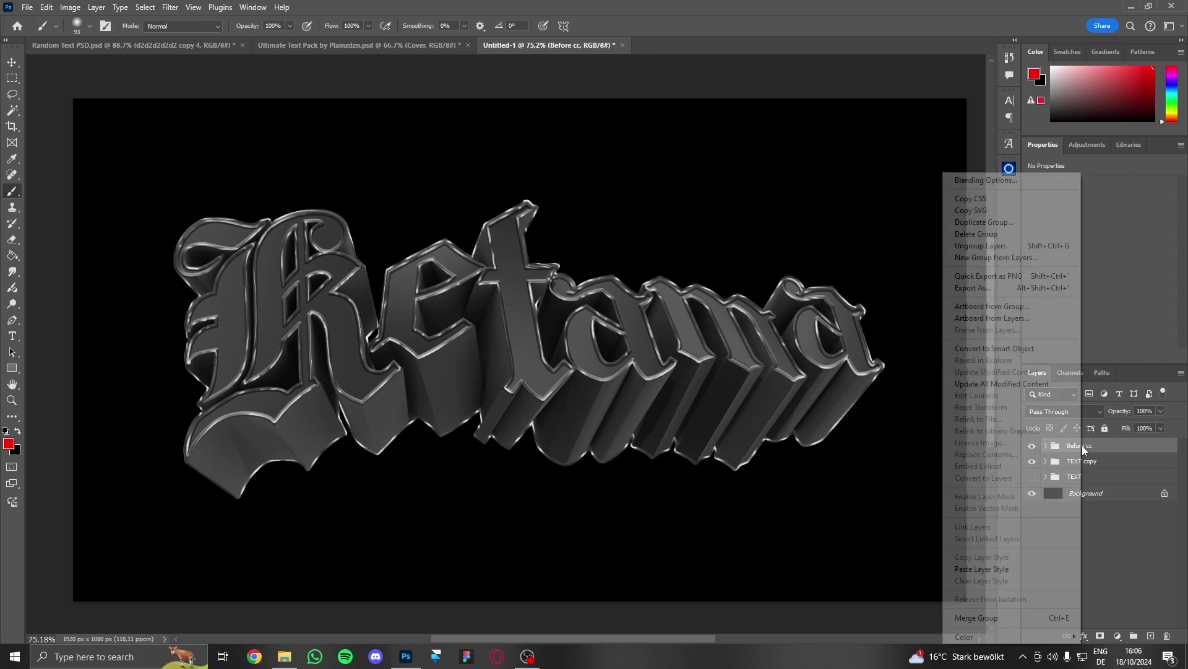
left_click(1004, 618)
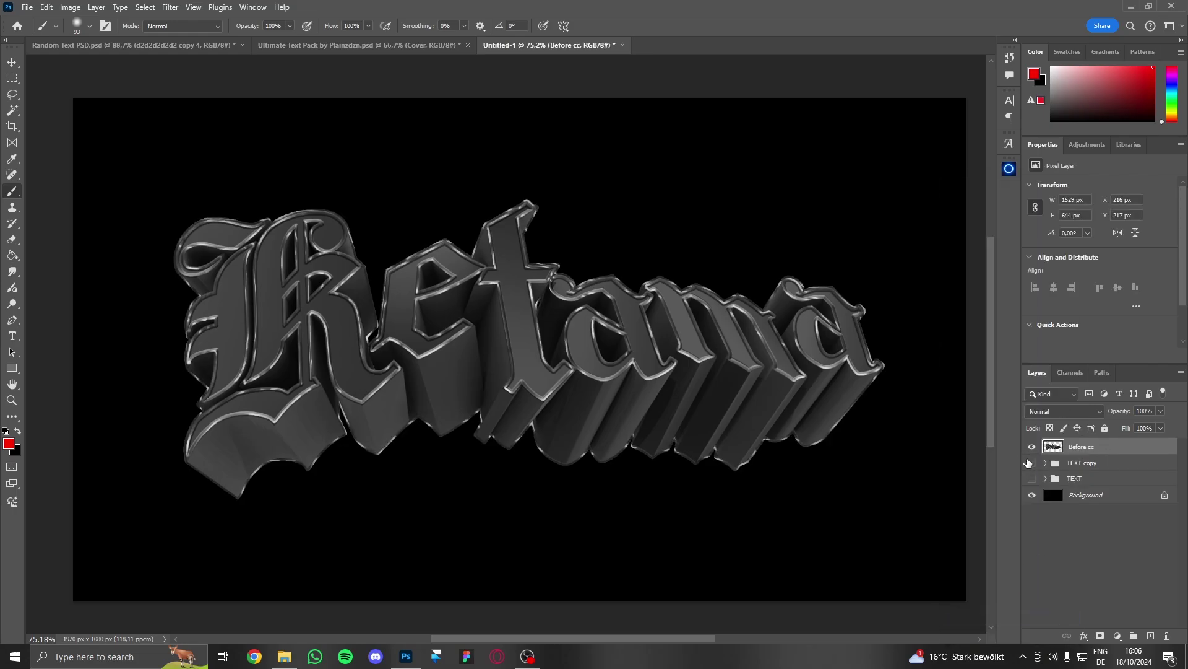
scroll(756, 418, "down", 3)
scroll(762, 417, "up", 3)
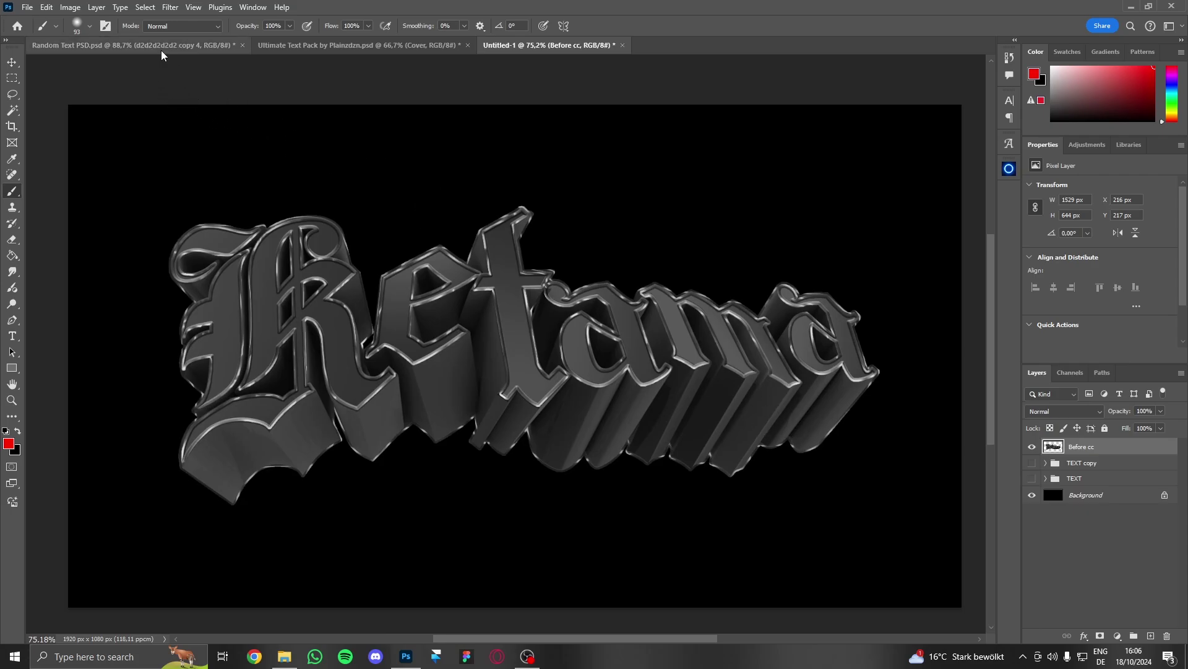
In the Random Text PSD, hide and collapse Group 3, then show and expand the Finals group.
left_click(154, 45)
left_click(1064, 478)
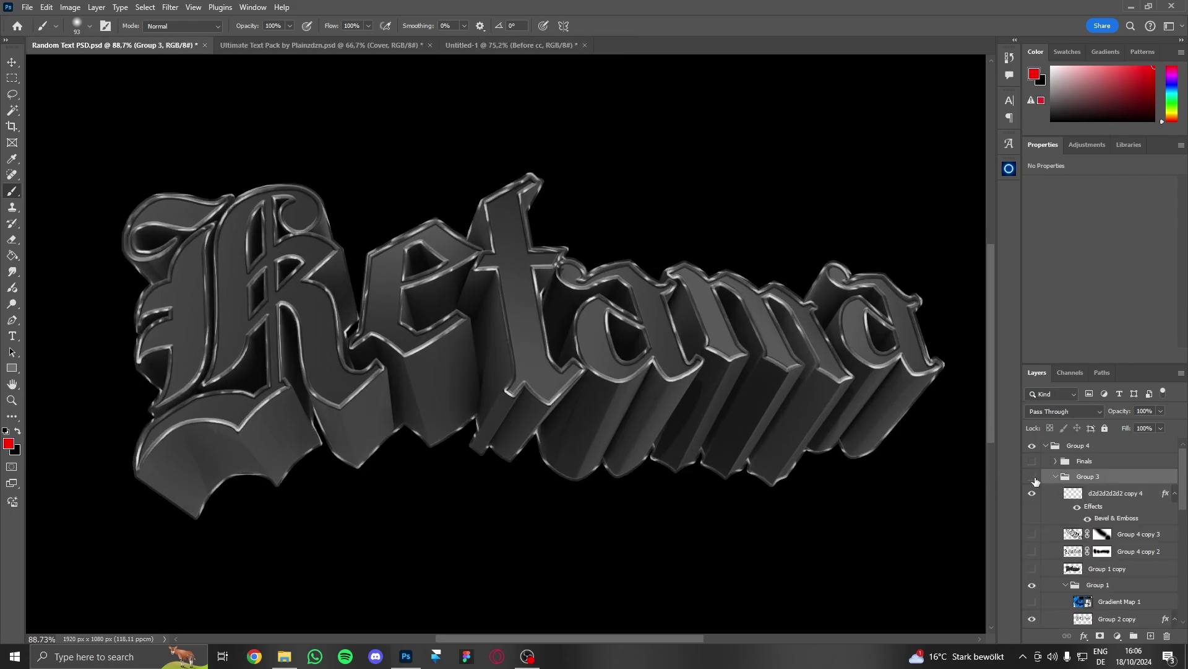
left_click(1032, 478)
left_click(1056, 477)
left_click(1032, 461)
left_click(1055, 461)
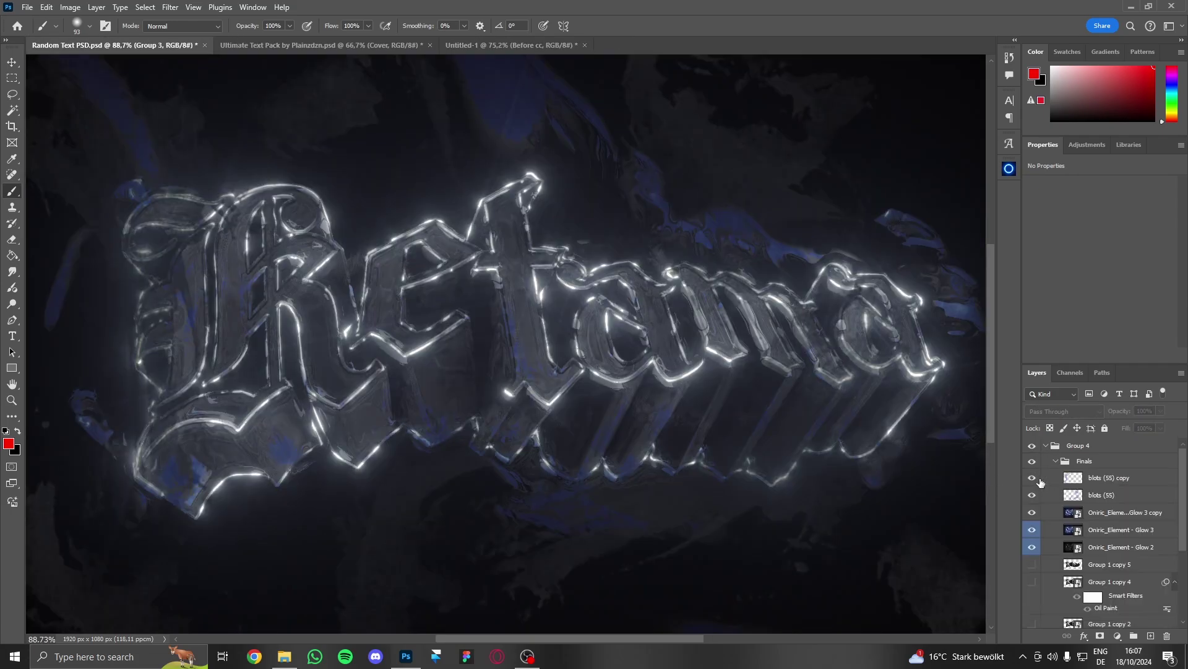
Delete Group 1 copy 5 through Group 1 copy 2, plus Group 3 copy 4 and Group 3 copy.
scroll(1078, 556, "down", 2)
left_click(1108, 518)
scroll(1102, 551, "down", 2)
left_click(1112, 536, "shift")
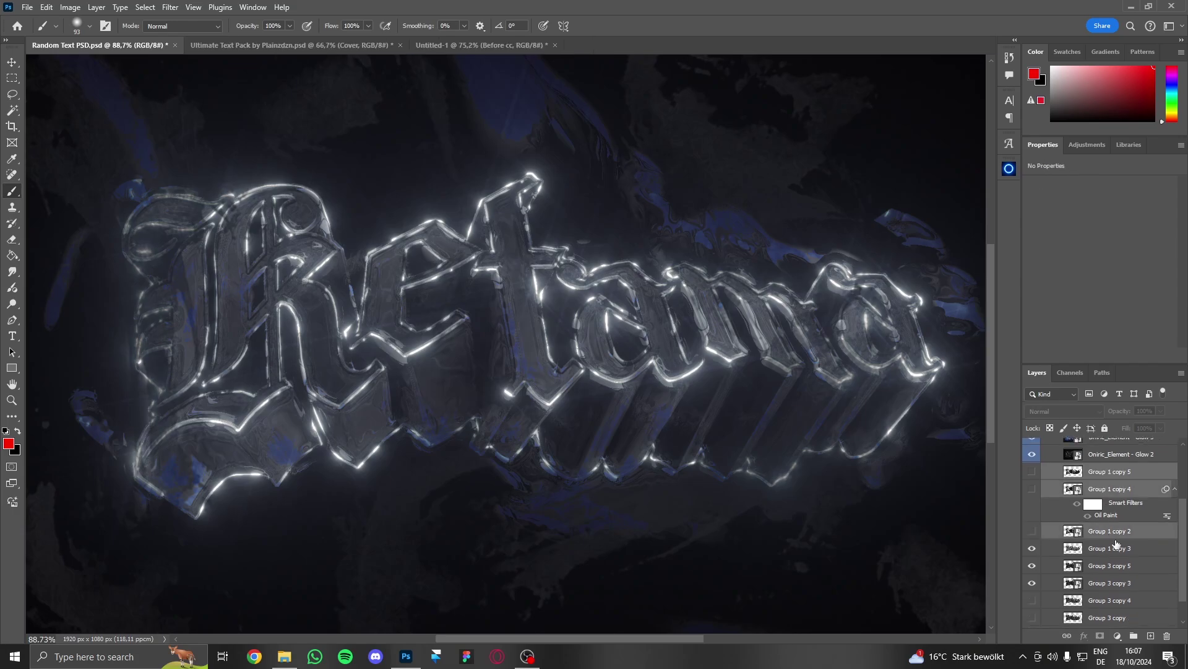
key("Delete")
left_click(1109, 573)
key("Delete")
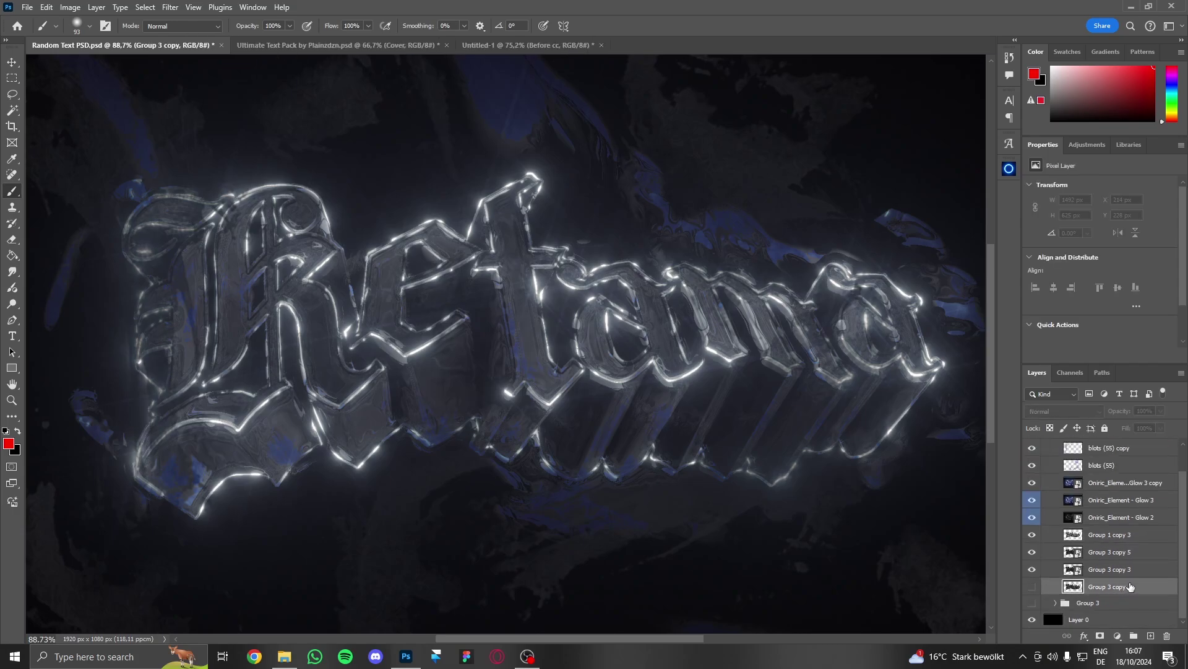
key("Delete")
Toggle visibility to compare Group 3 copy 3 and Group 3, leaving both shown.
scroll(1096, 600, "up", 1)
scroll(1033, 495, "down", 1)
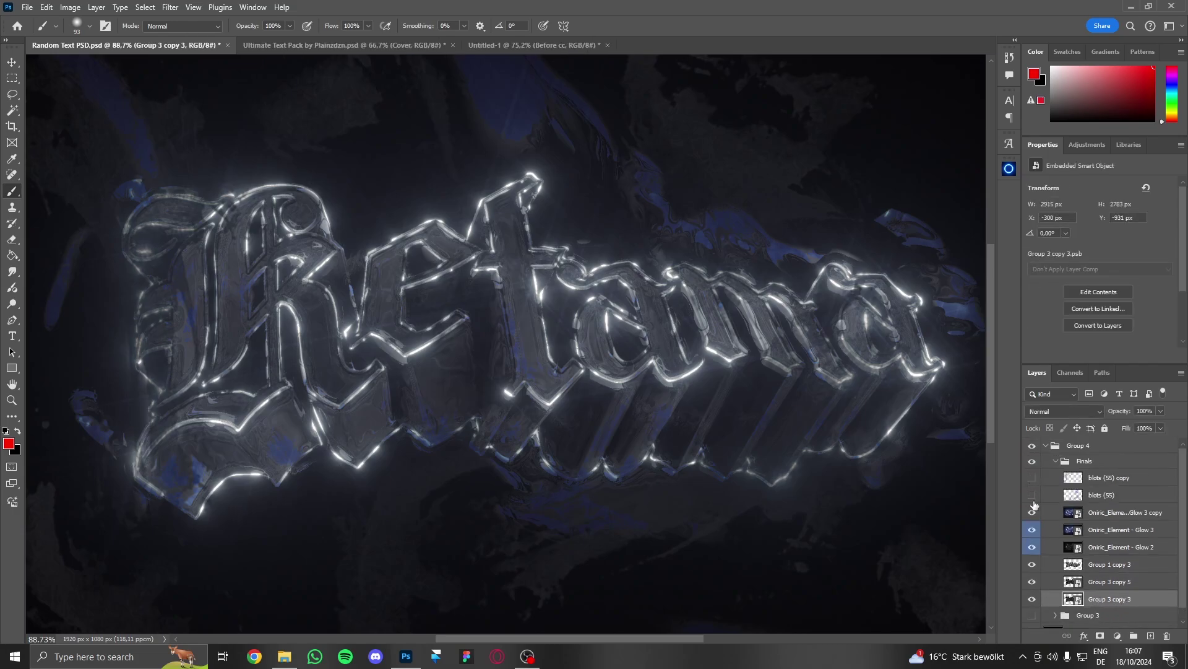
left_click(1032, 585, "alt")
left_click(1031, 588)
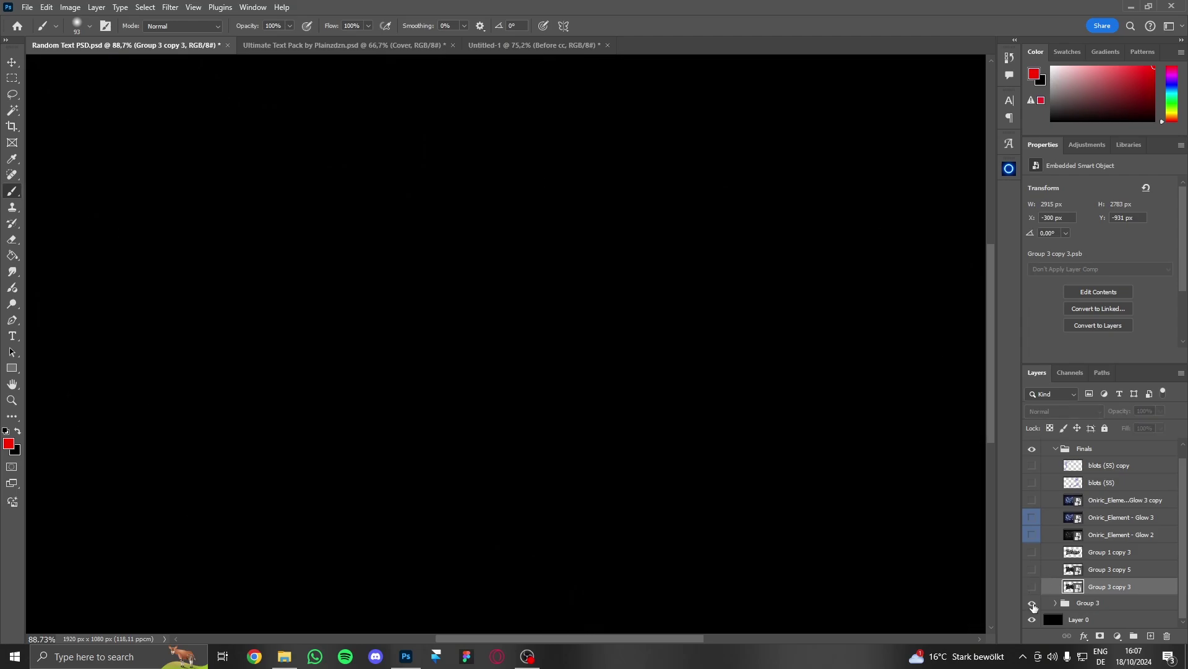
left_click(1033, 603)
scroll(839, 529, "down", 2)
left_click(1033, 586)
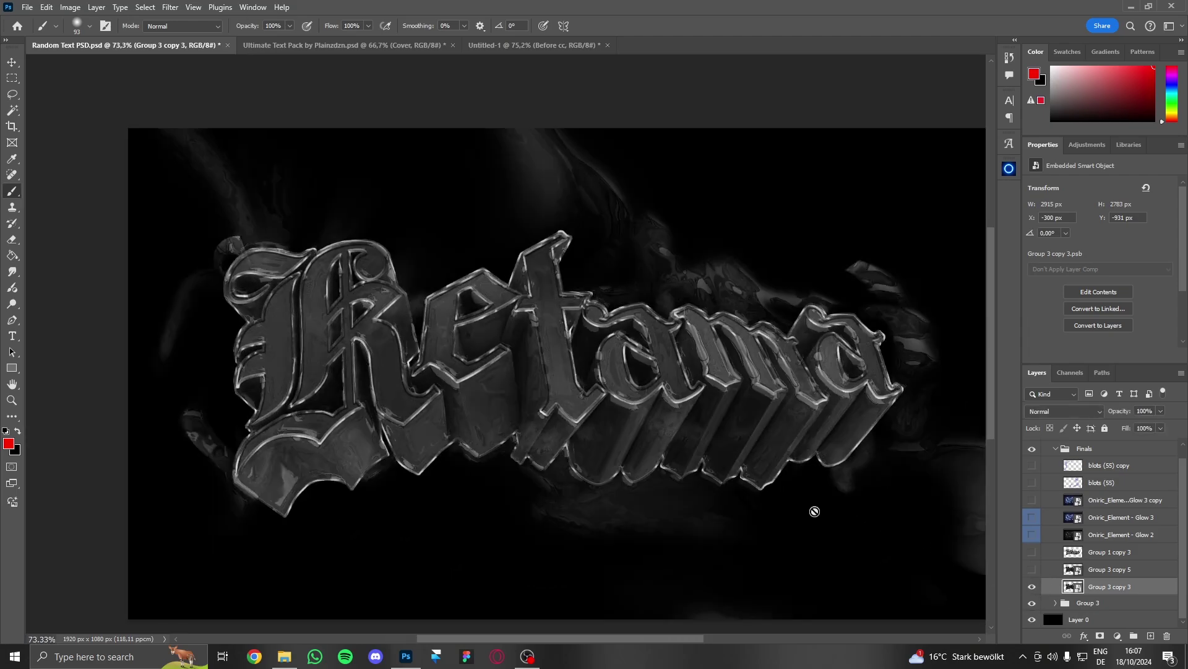
scroll(736, 455, "down", 3)
scroll(737, 455, "up", 3)
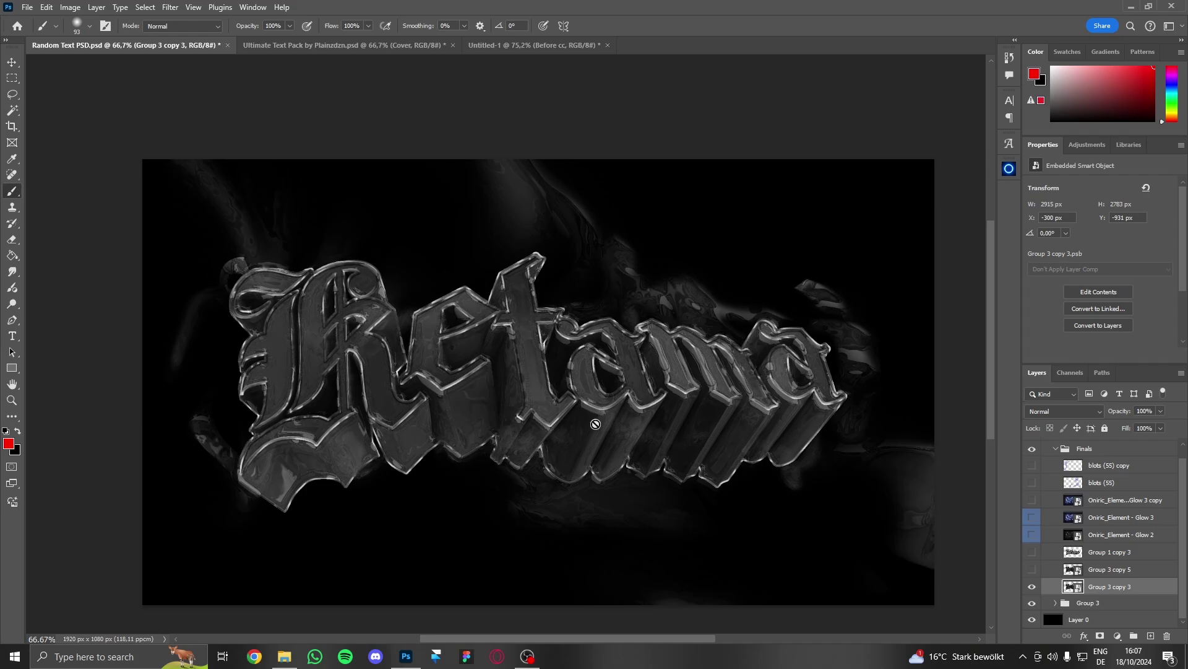
scroll(619, 421, "up", 2)
Duplicate Before cc in Untitled-1 and preview the Sketch > Chrome filter with Detail 10 and Smoothness 10.
left_click(536, 45)
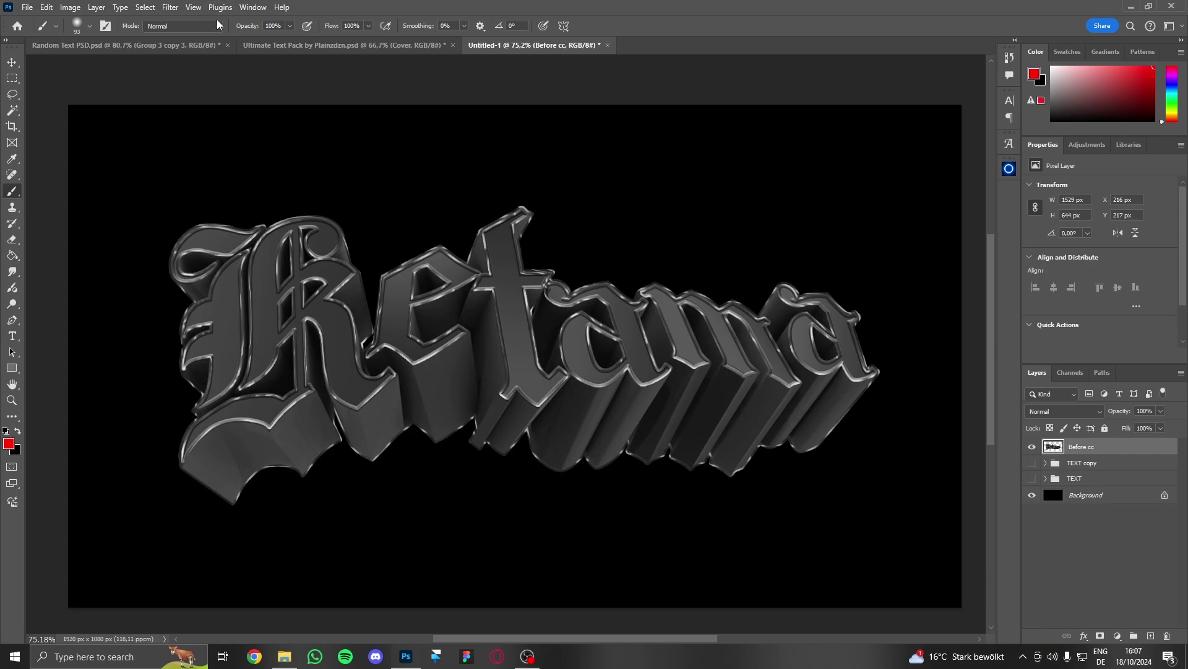
key("ctrl+j")
left_click(170, 7)
left_click(211, 76)
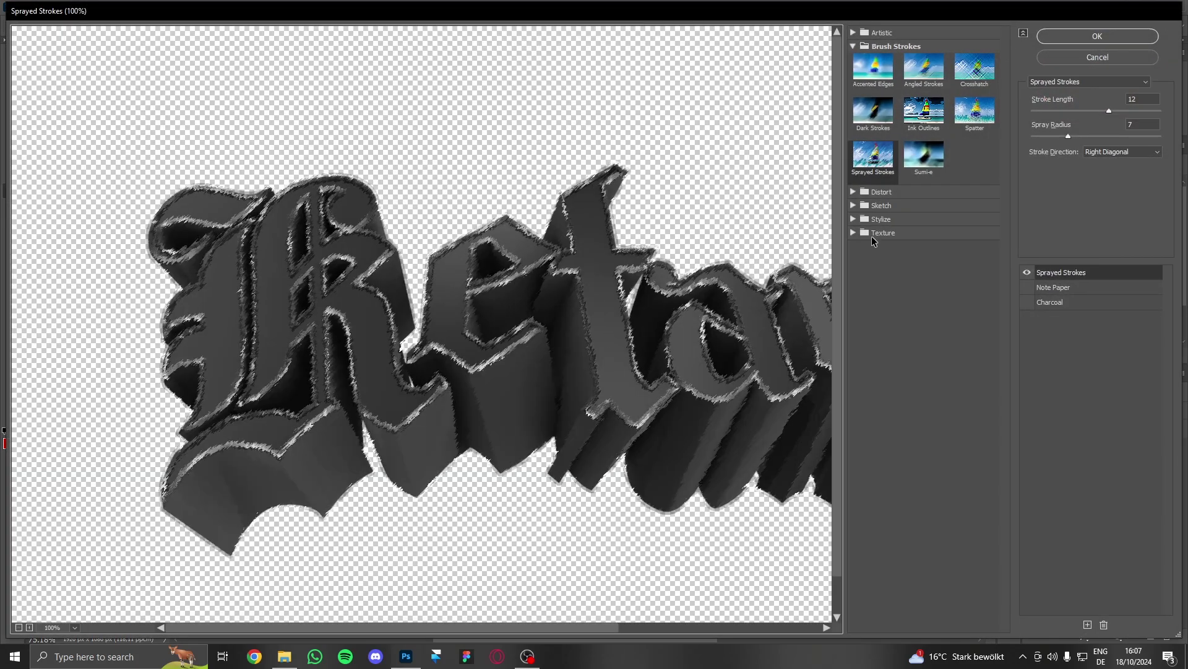
left_click(854, 221)
left_click(853, 207)
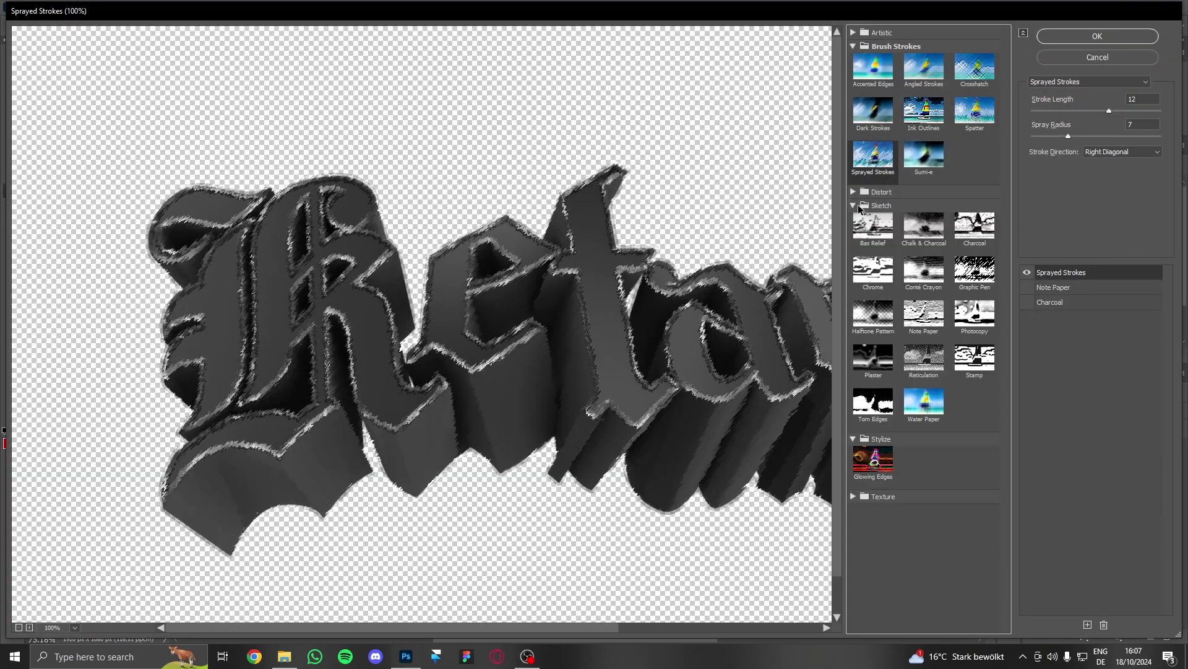
left_click(876, 274)
scroll(508, 369, "down", 1)
scroll(508, 370, "down", 6)
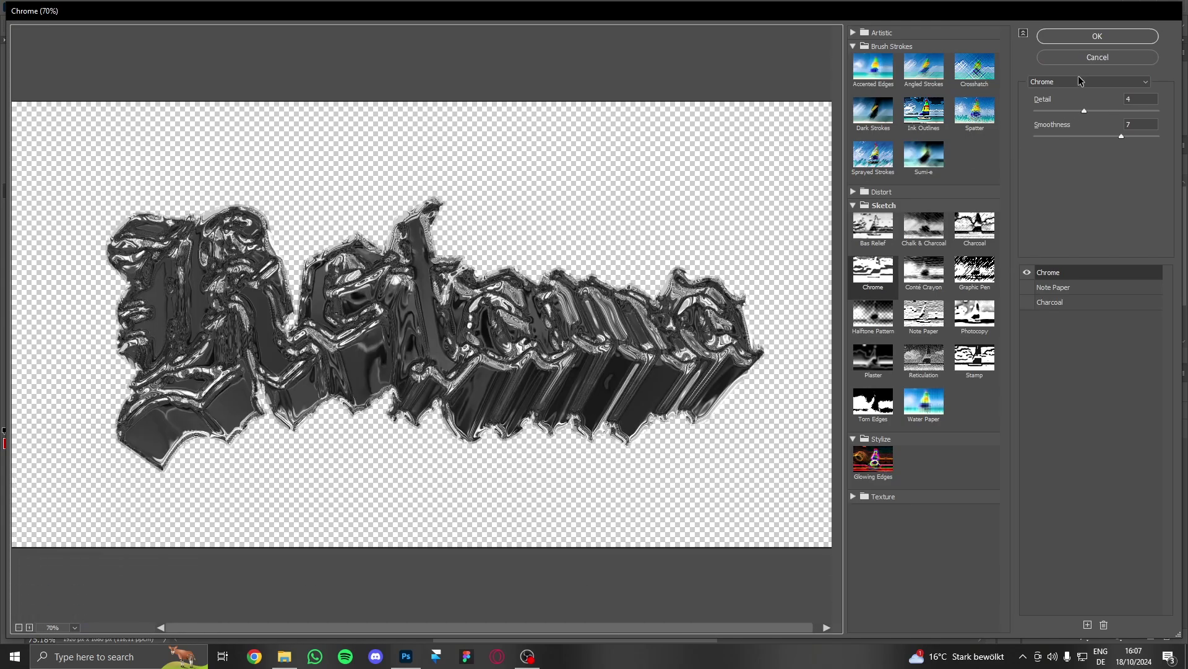
left_click(1081, 112)
left_click_drag(1080, 112, 1179, 160)
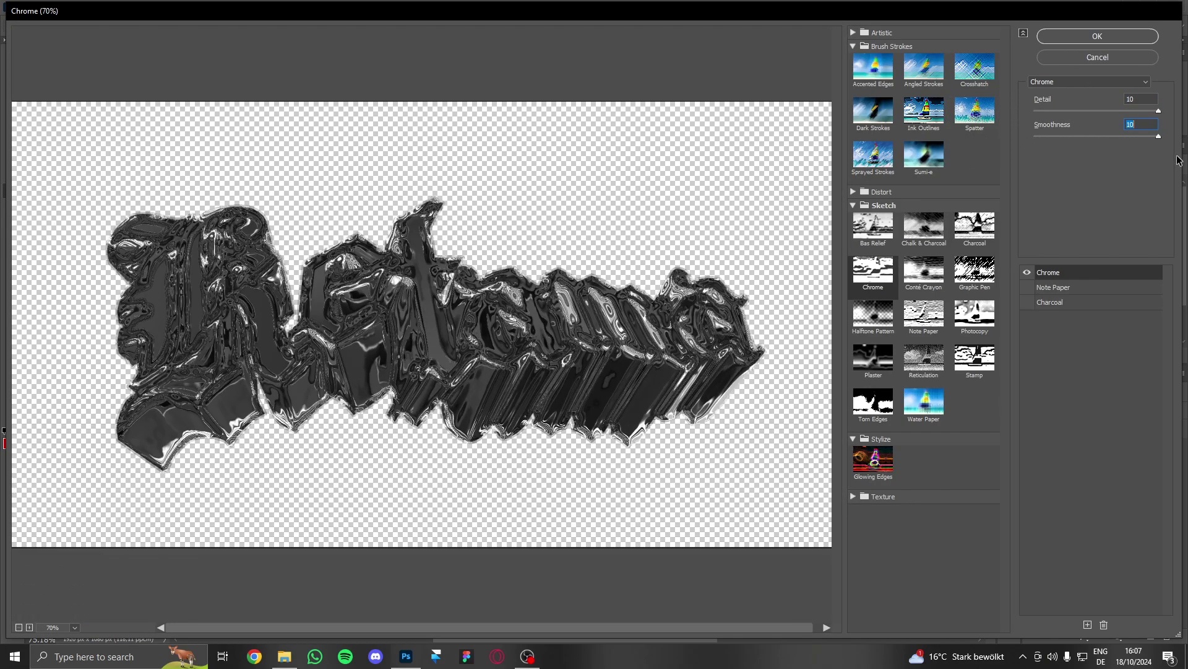
Apply the Chrome filter and set that layer to Color Dodge at 39% opacity.
left_click(1097, 36)
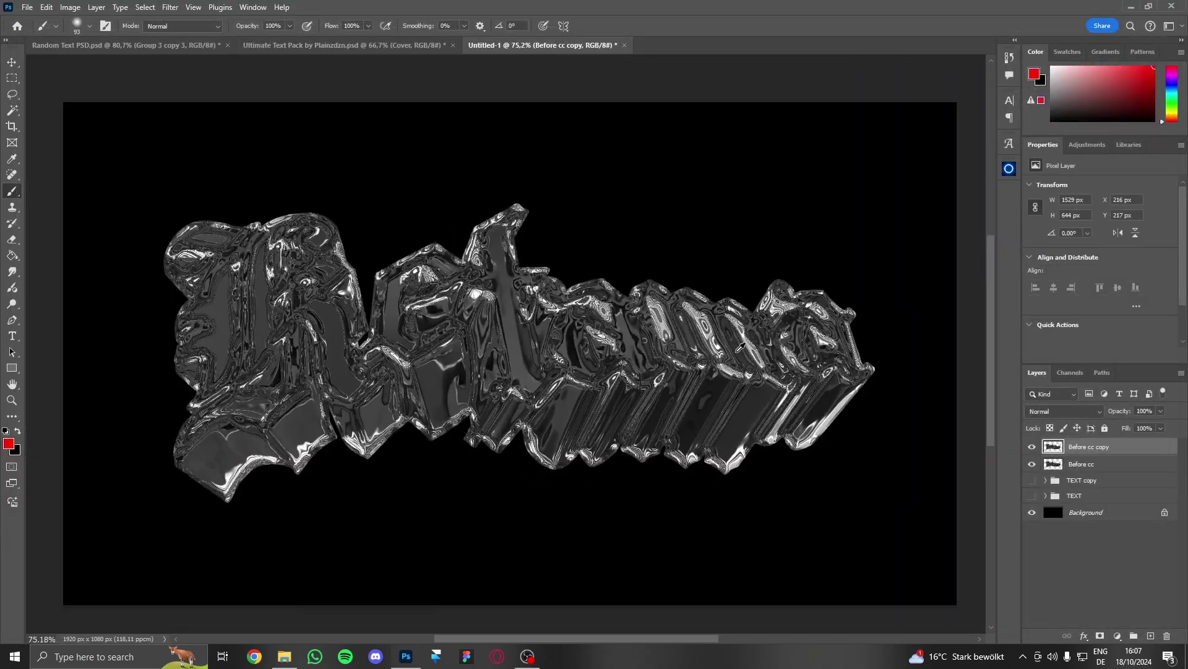
left_click(1049, 411)
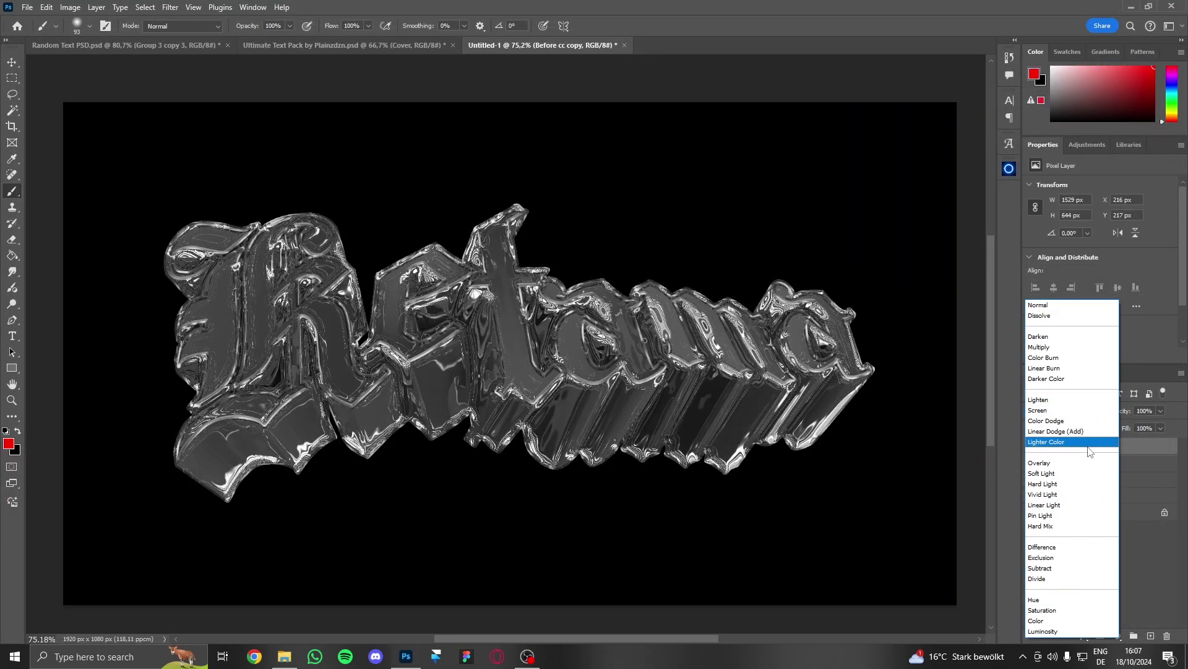
left_click(1091, 421)
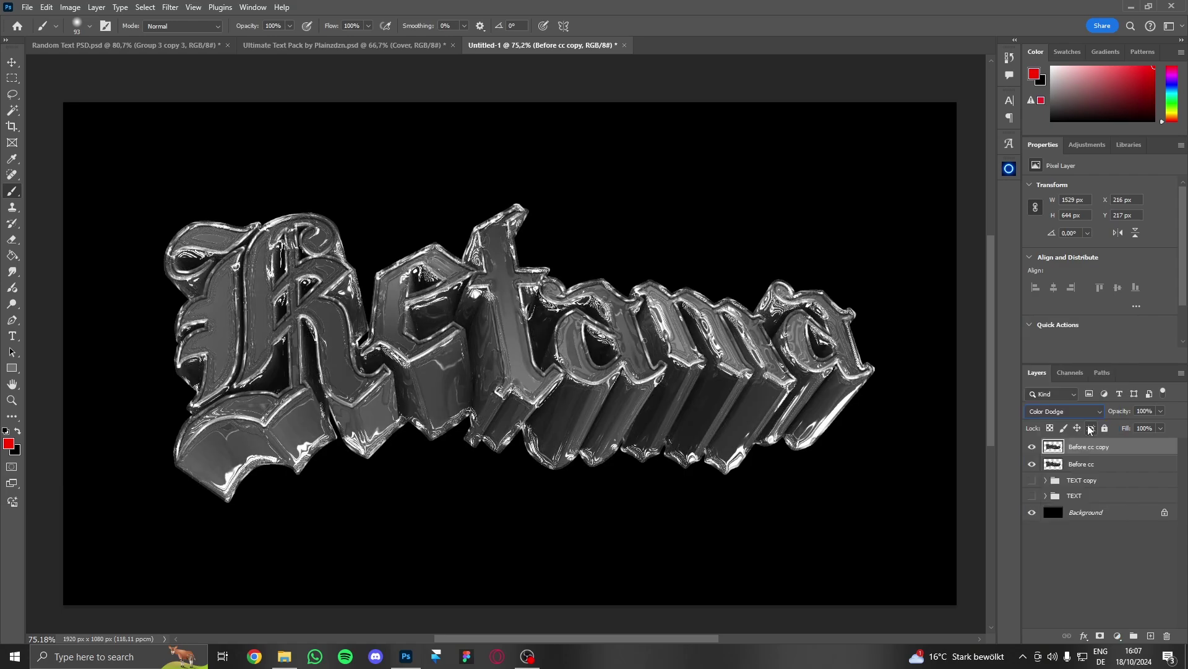
left_click(1161, 410)
left_click_drag(1148, 426, 1126, 425)
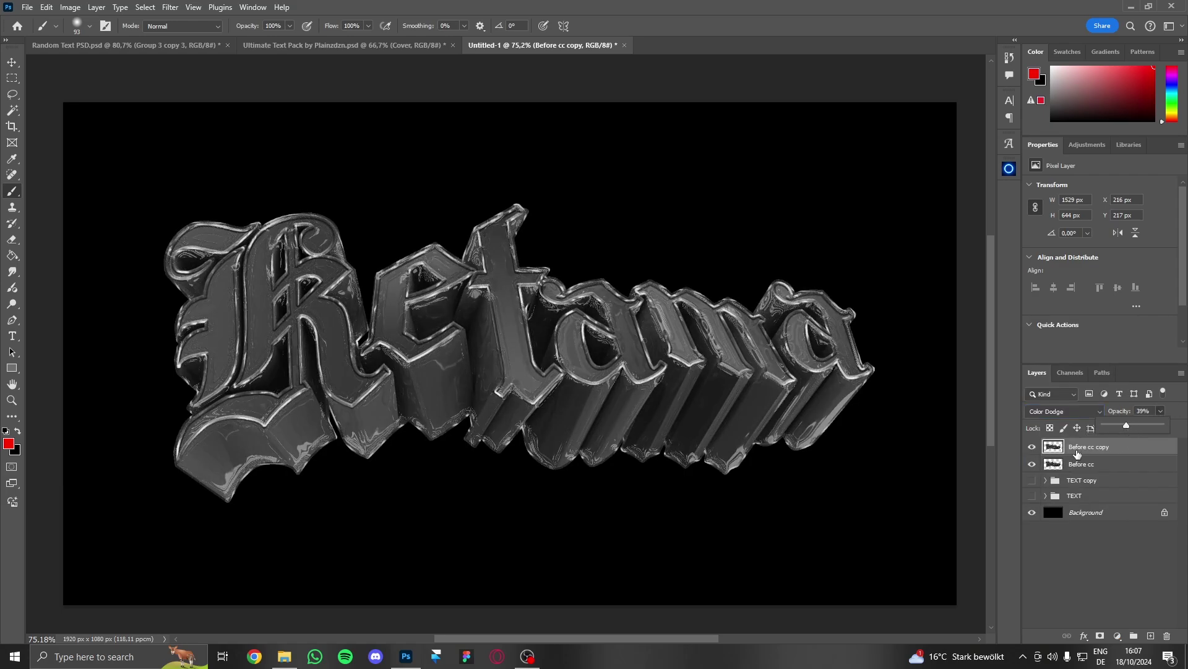
Duplicate the chrome layer as Before cc copy 2, set to Subtract at 24% opacity.
key("ctrl+j")
left_click(1057, 410)
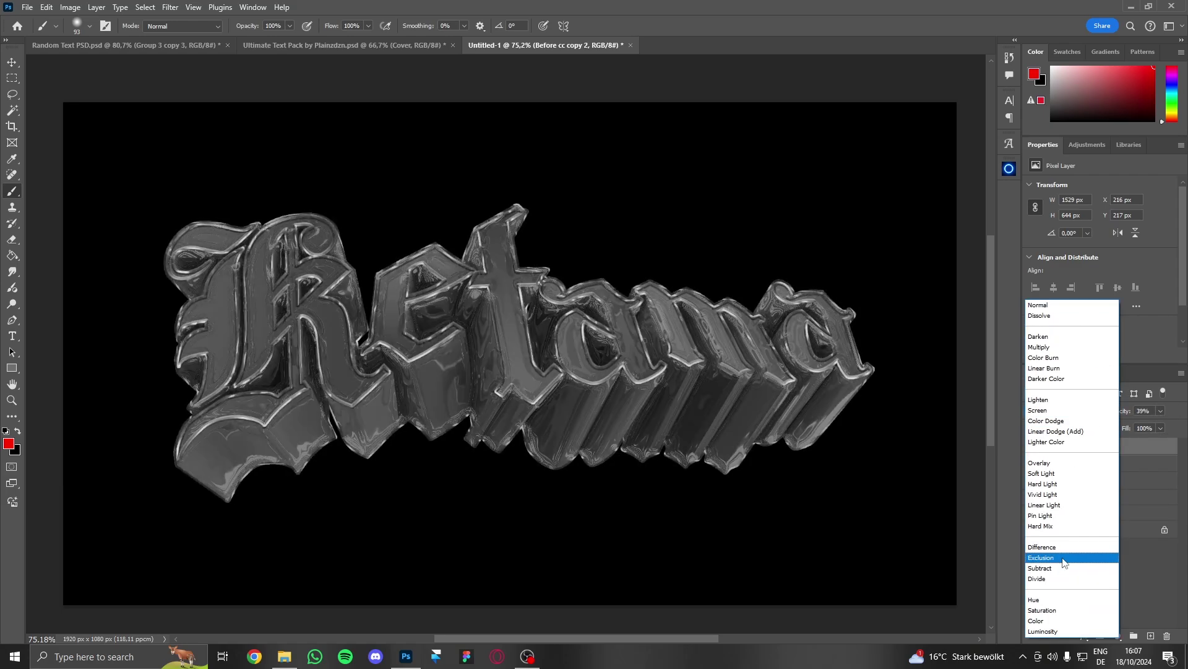
left_click(1063, 567)
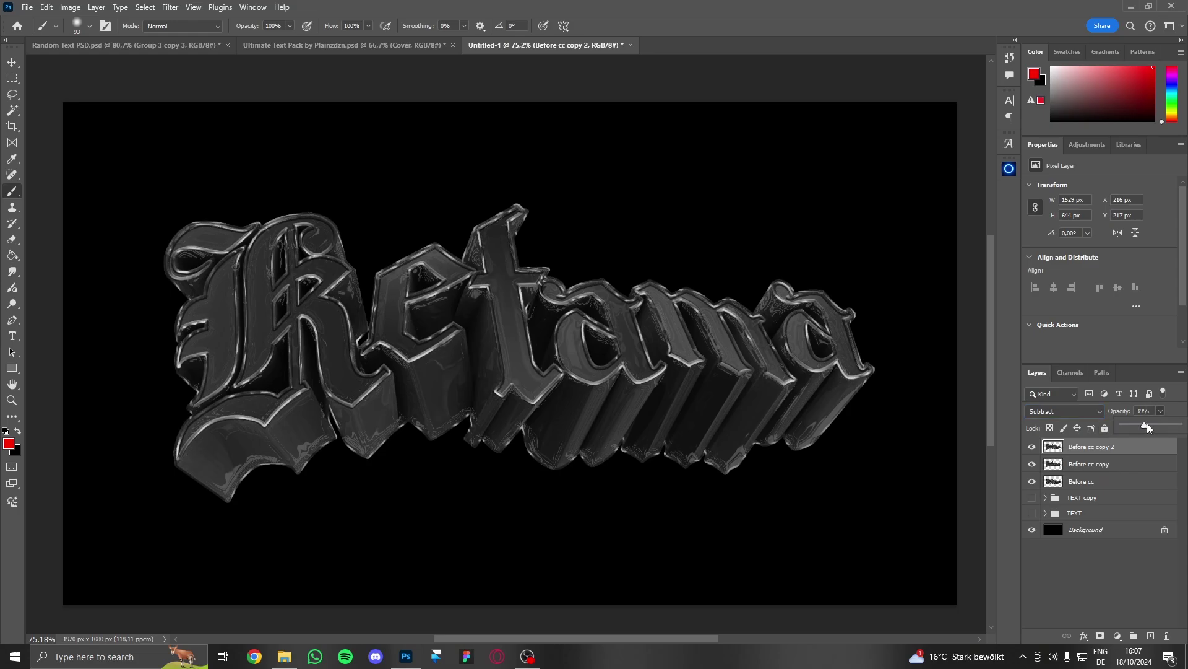
left_click_drag(1147, 423, 1137, 427)
left_click(1032, 448)
left_click(1032, 448)
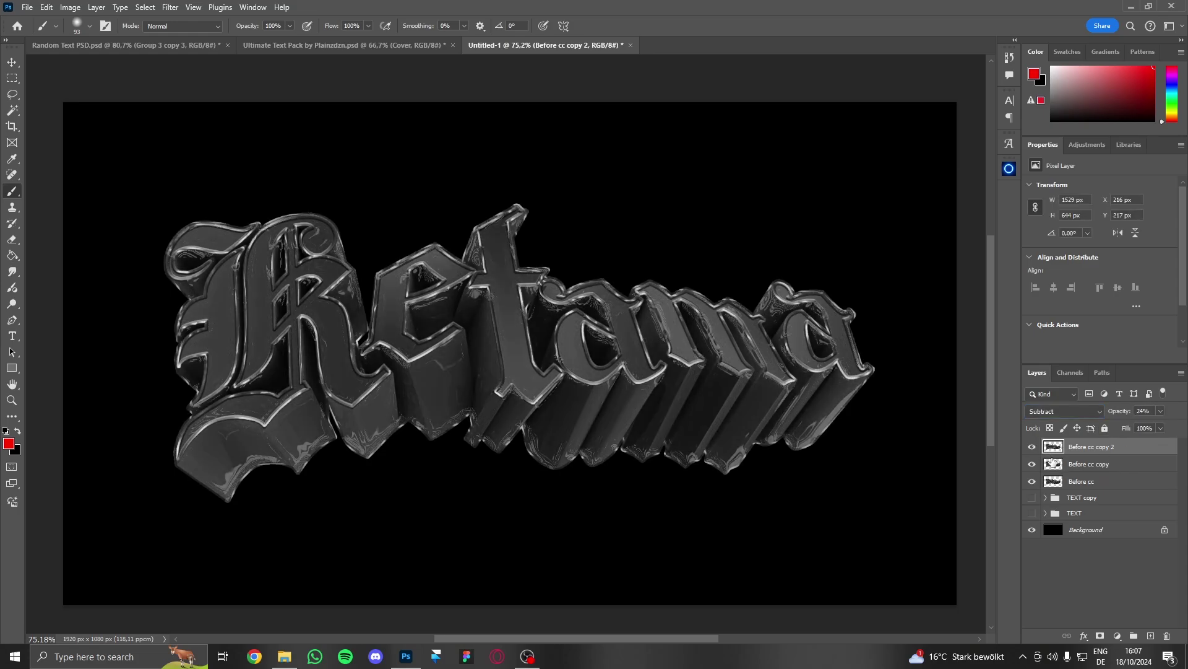
scroll(737, 461, "down", 6)
scroll(769, 460, "up", 5)
Add Before cc copy 3 in Normal mode at about 10% opacity, then switch documents.
key("ctrl+j")
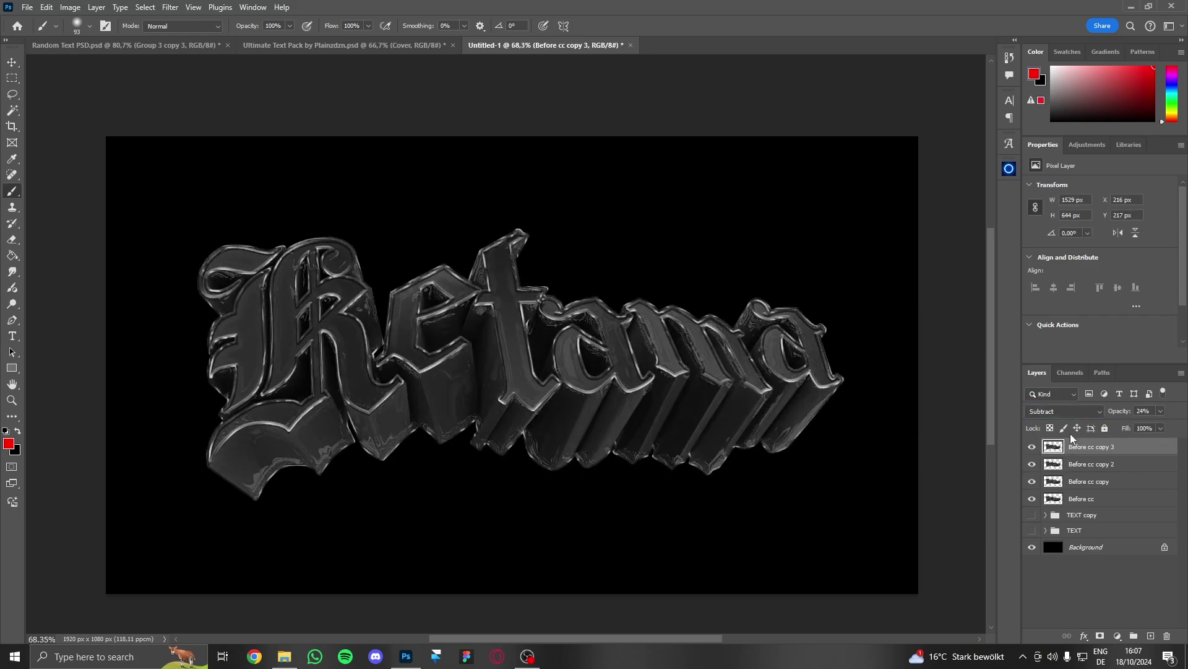
left_click(1064, 411)
left_click(1050, 306)
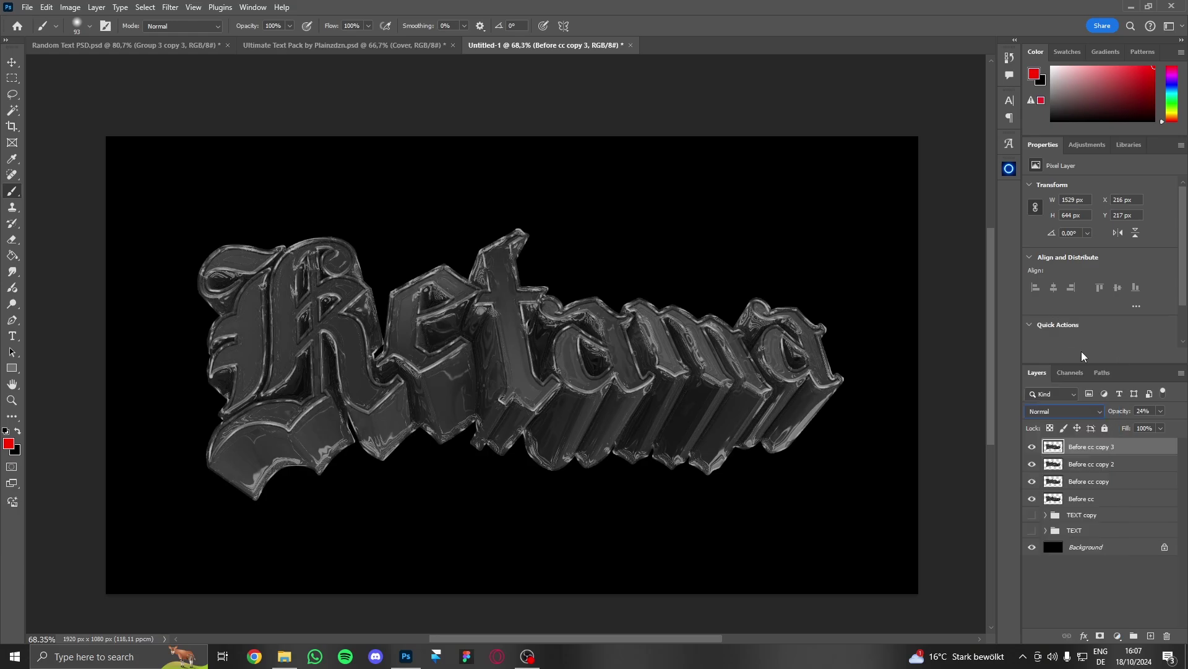
left_click(1160, 411)
left_click_drag(1135, 426, 1131, 429)
scroll(691, 429, "down", 7)
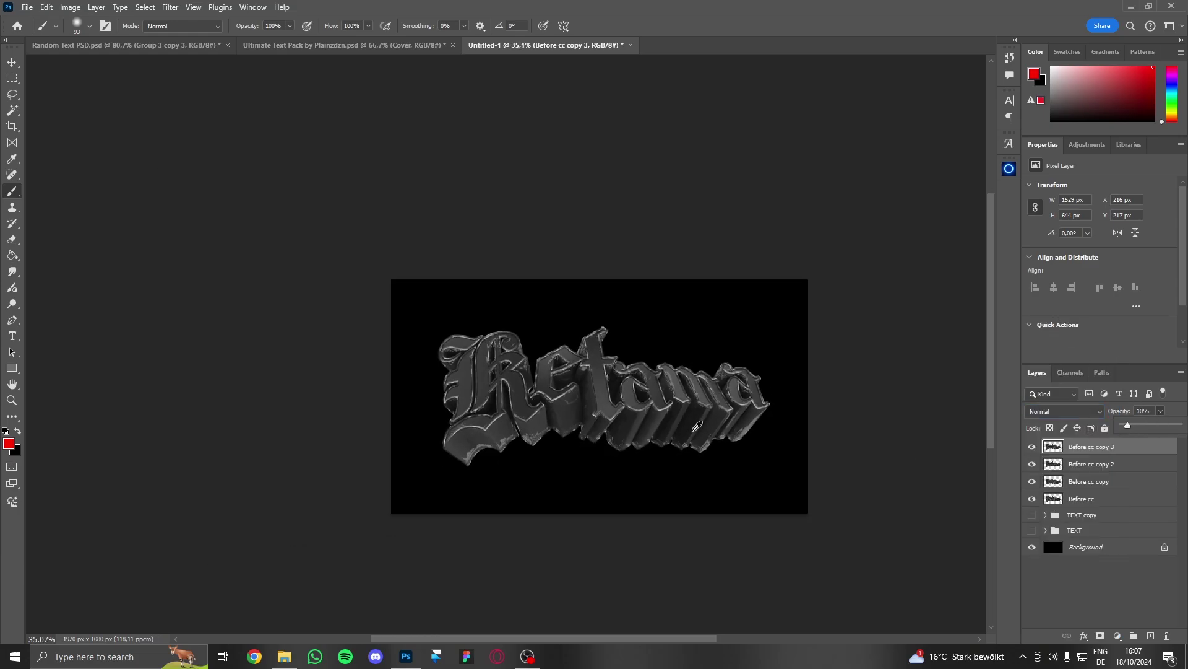
scroll(691, 429, "up", 9)
left_click_drag(673, 411, 664, 385)
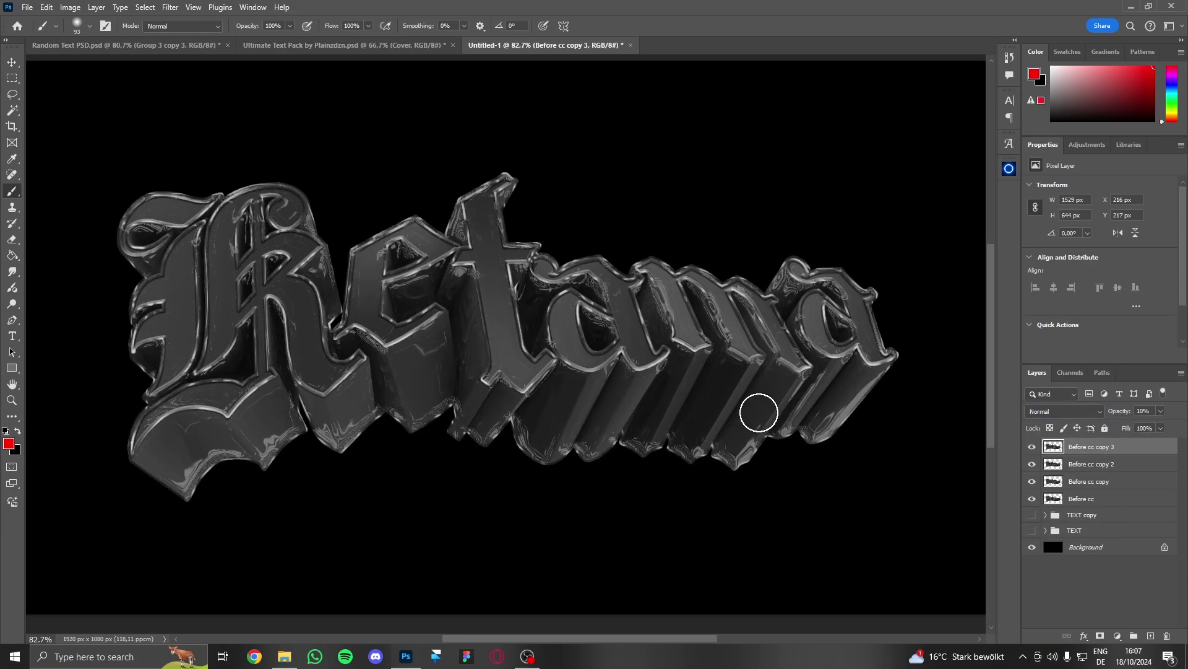
left_click(305, 45)
In Random Text PSD, expand the Finals group and briefly hide Group 3 copy 5 to compare.
left_click(124, 45)
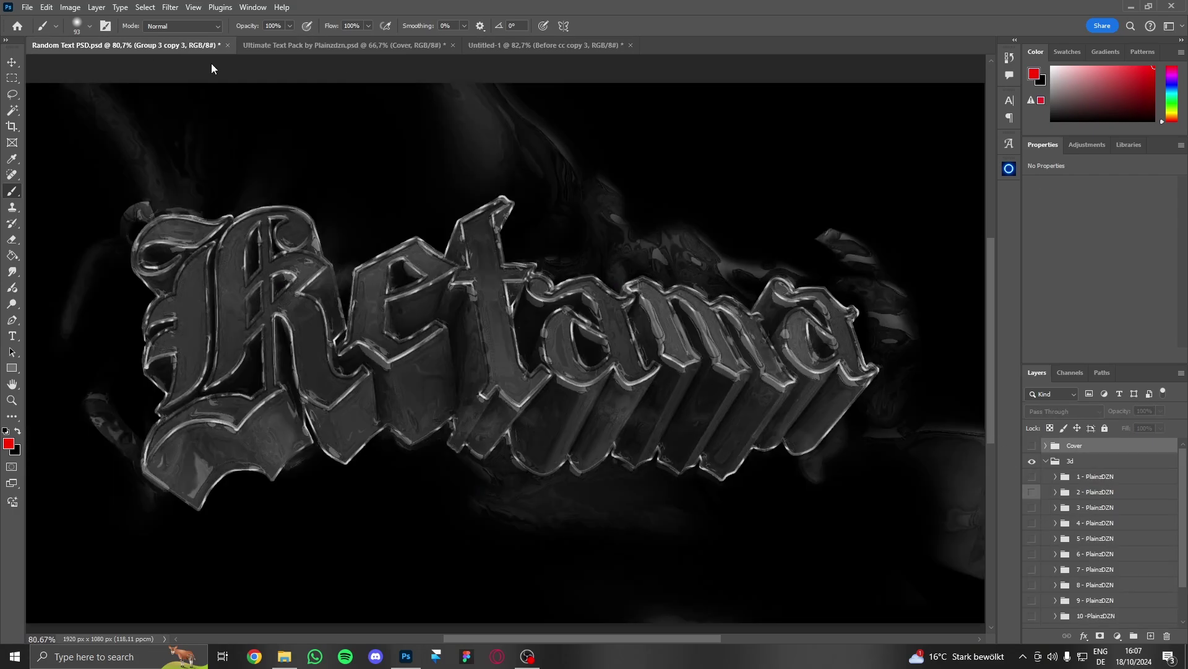
left_click(1032, 569)
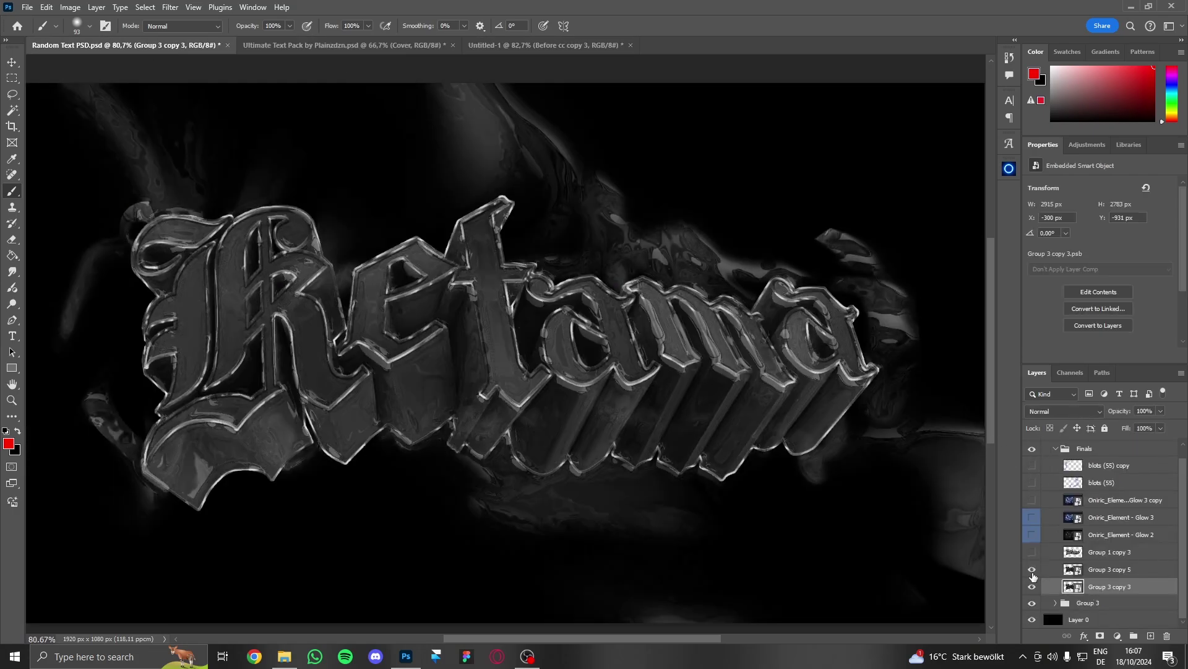
left_click(1031, 570)
left_click(1032, 570)
scroll(954, 548, "down", 4)
scroll(596, 253, "up", 5)
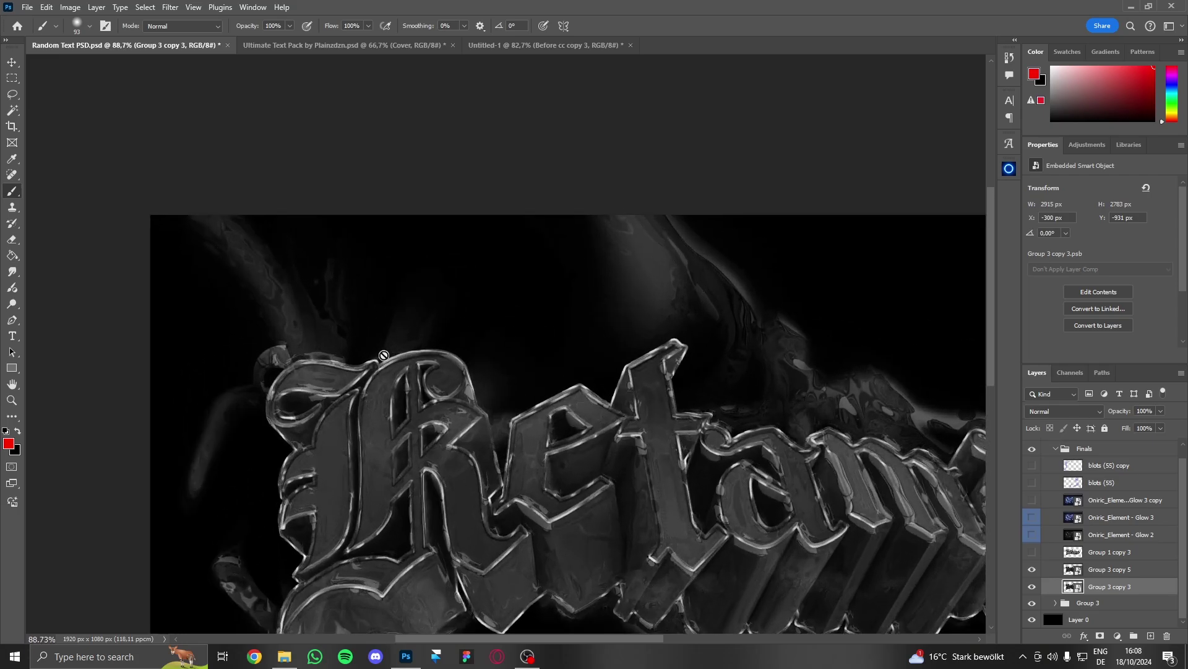
scroll(396, 358, "down", 2)
scroll(699, 391, "down", 7)
left_click_drag(698, 392, 541, 349)
scroll(538, 345, "up", 4)
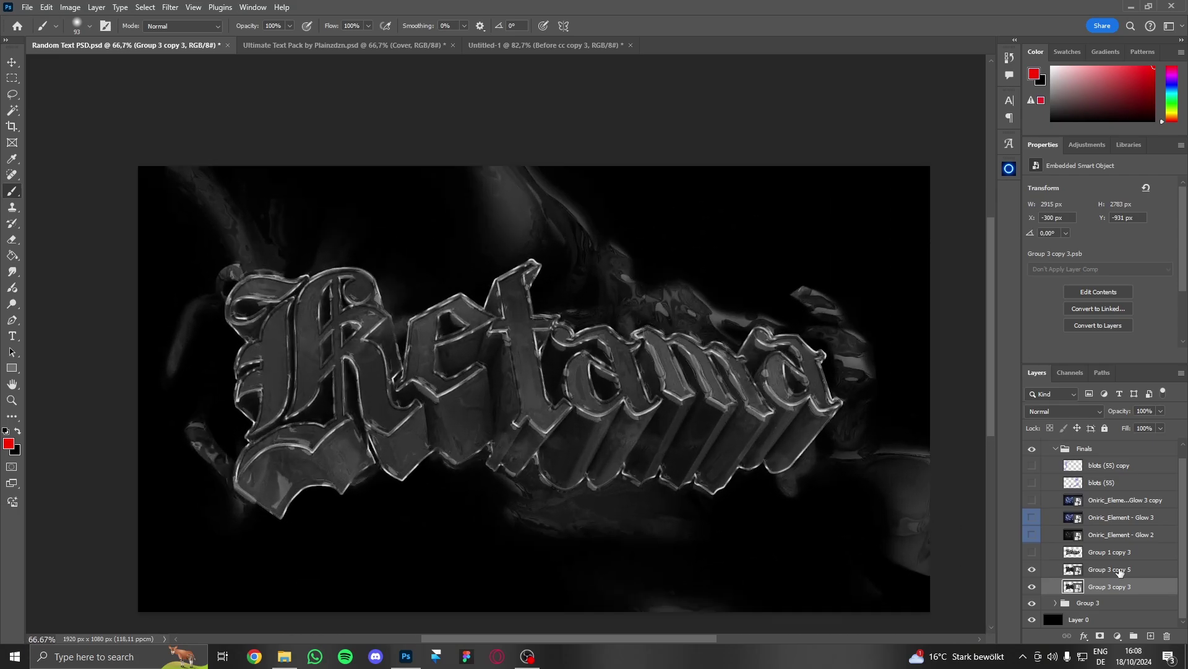
Show Group 1 copy 3 at 20% opacity and turn on Oniric_Element - Glow 2.
left_click(1032, 551)
left_click(1055, 554)
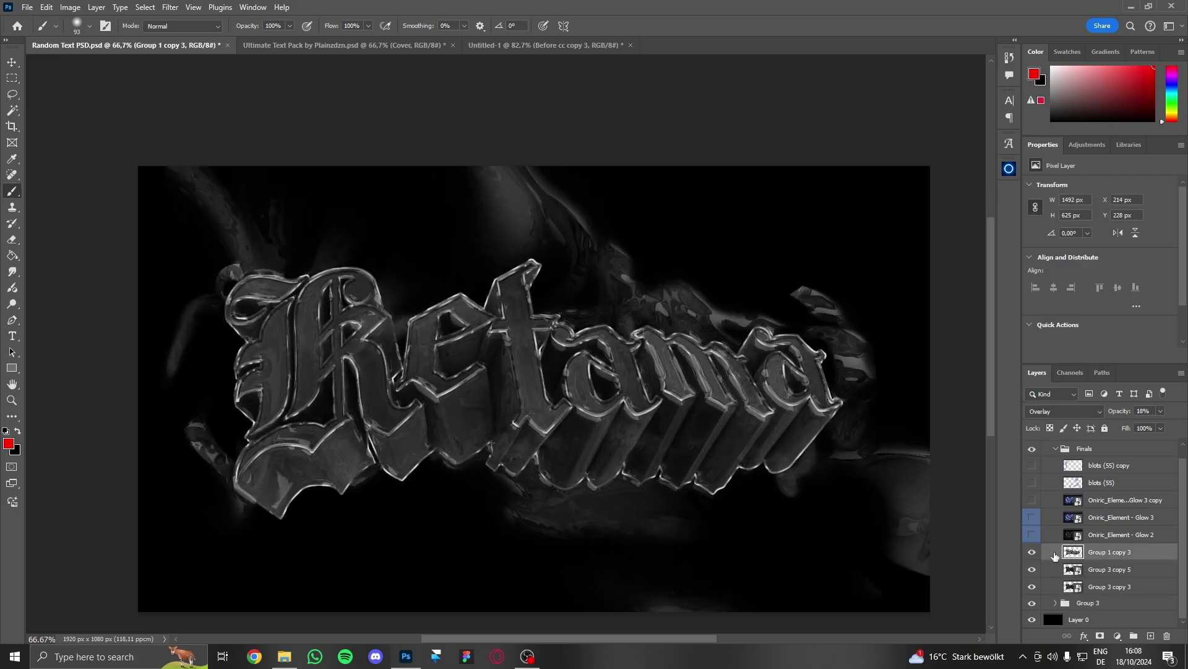
left_click(1161, 410)
left_click_drag(1132, 425, 1179, 424)
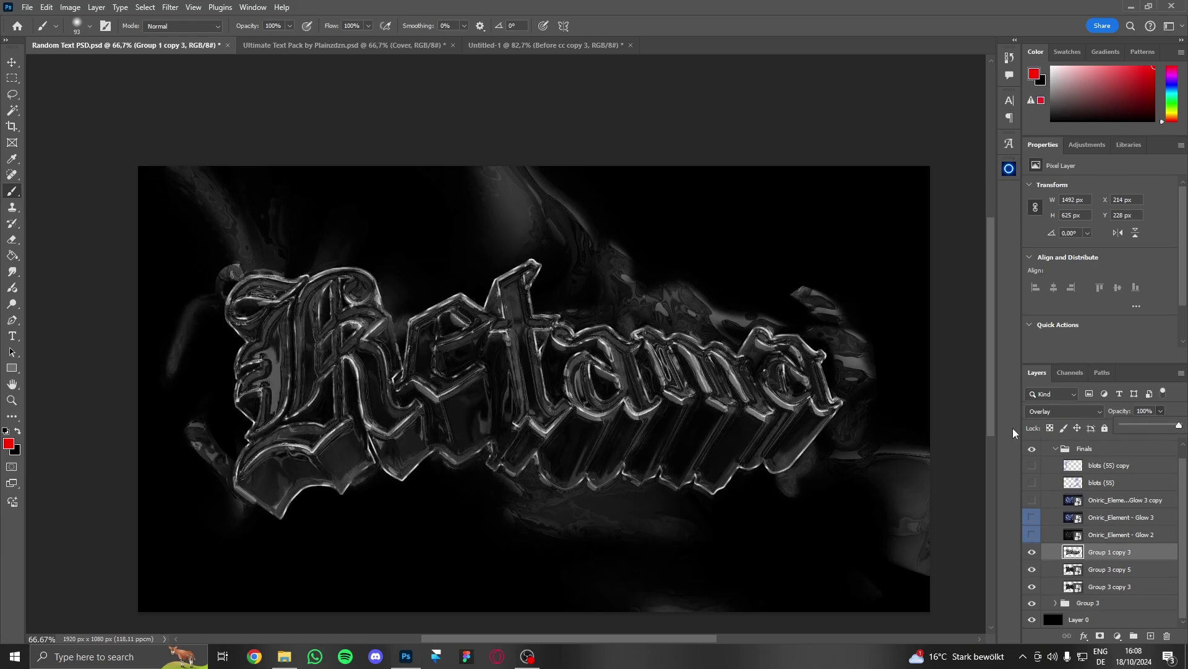
scroll(633, 415, "up", 3)
scroll(632, 416, "up", 2)
scroll(633, 415, "down", 2)
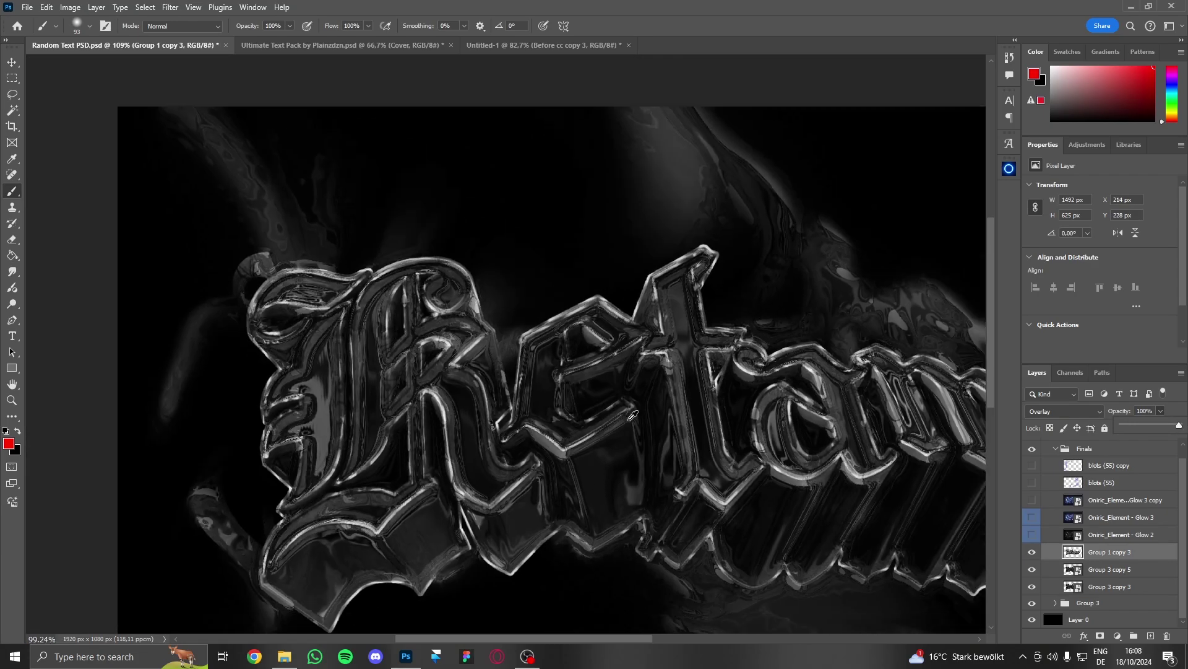
scroll(633, 416, "down", 3)
scroll(633, 416, "up", 3)
left_click_drag(1180, 425, 1115, 431)
left_click(1031, 535)
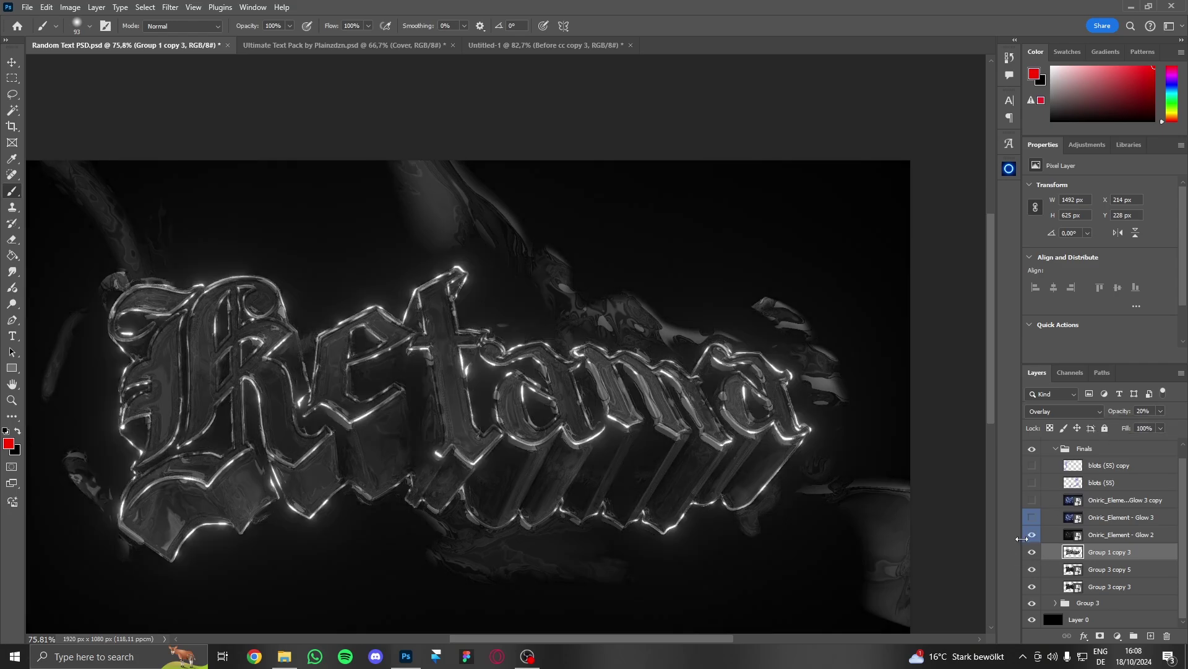
Select Oniric_Element - Glow 2 and turn on the Glow 3 and Glow 3 copy layers.
left_click(1109, 534)
scroll(661, 498, "down", 3)
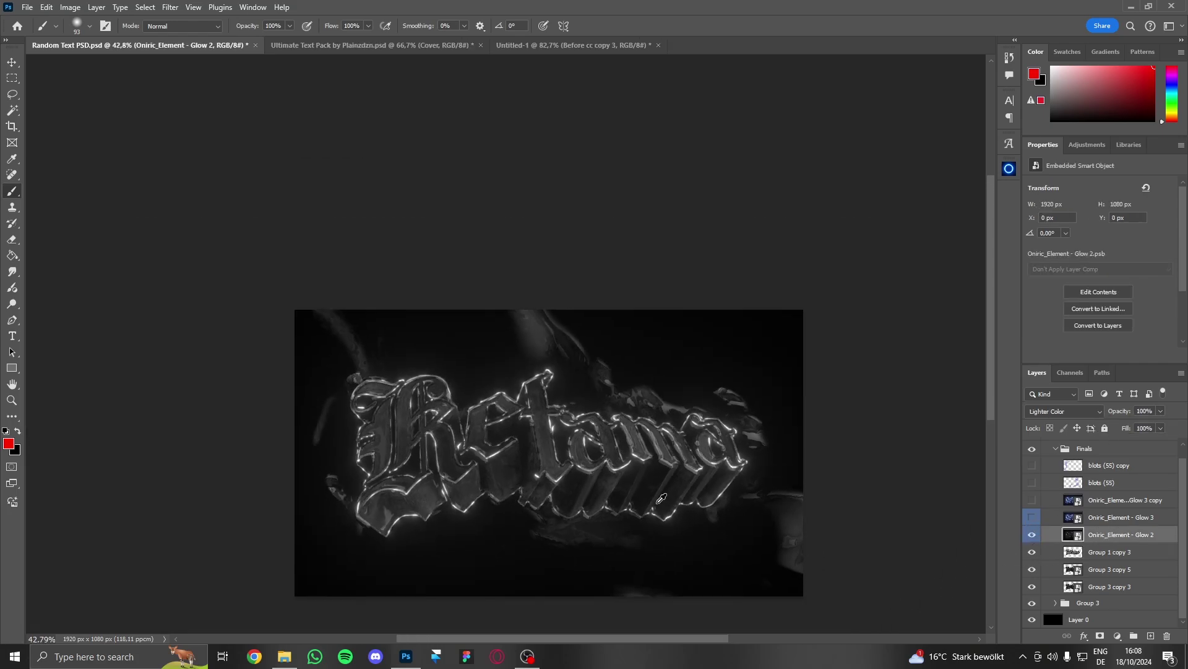
scroll(661, 498, "up", 3)
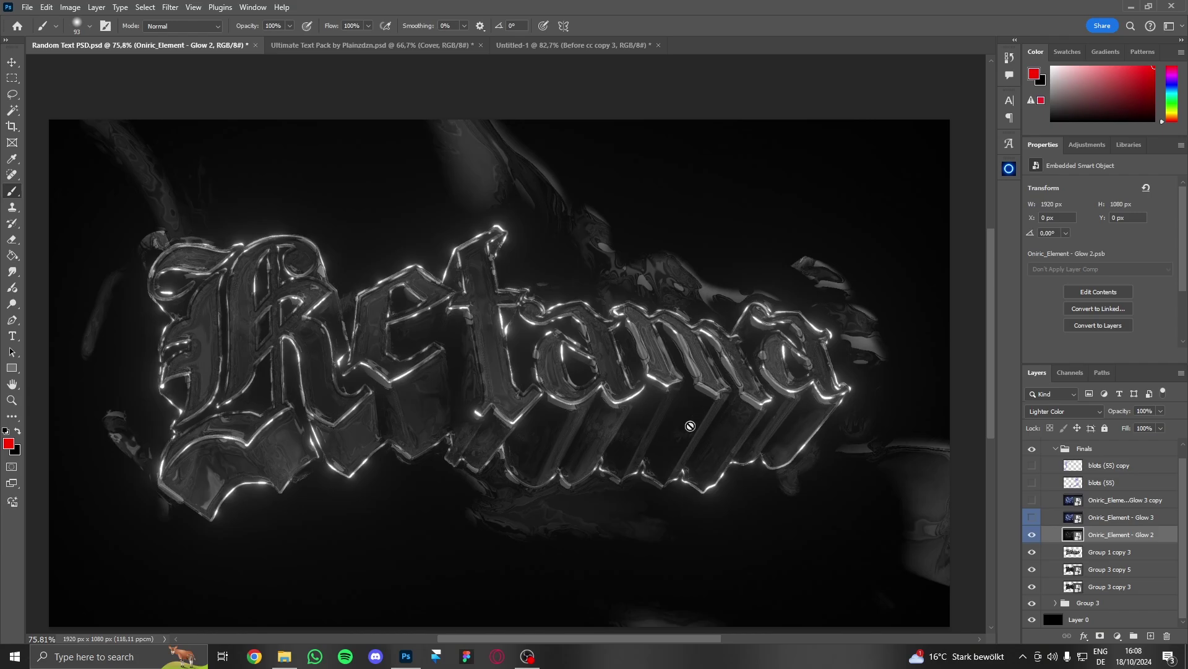
scroll(693, 454, "down", 1)
left_click(1032, 516)
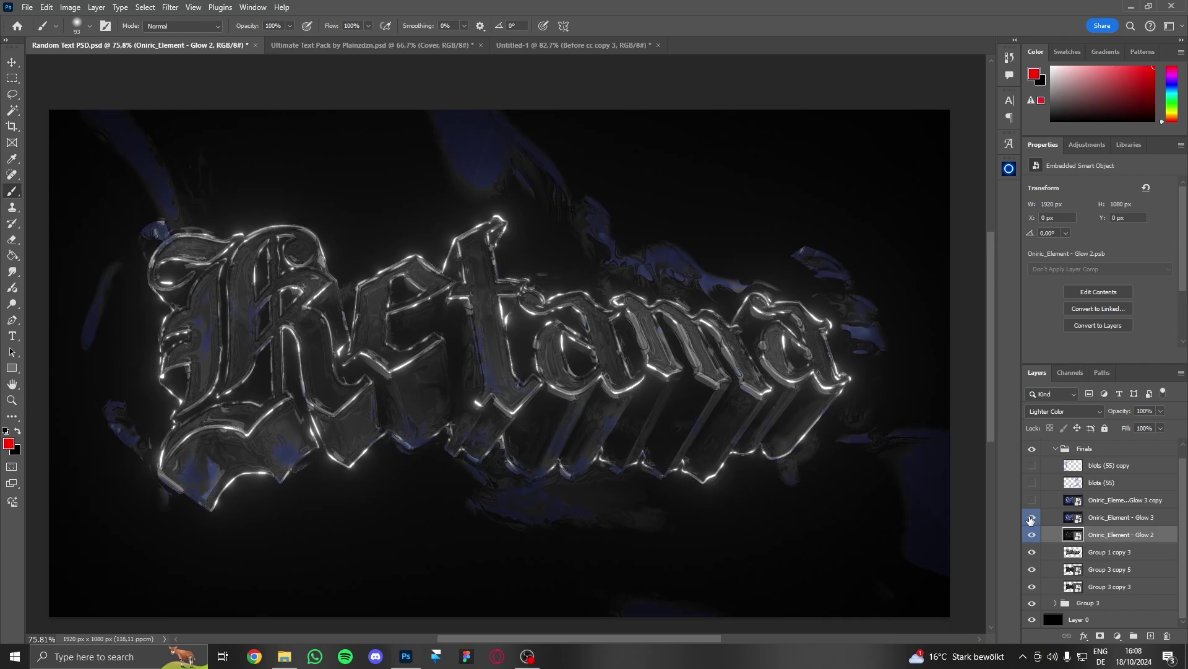
left_click(1030, 500)
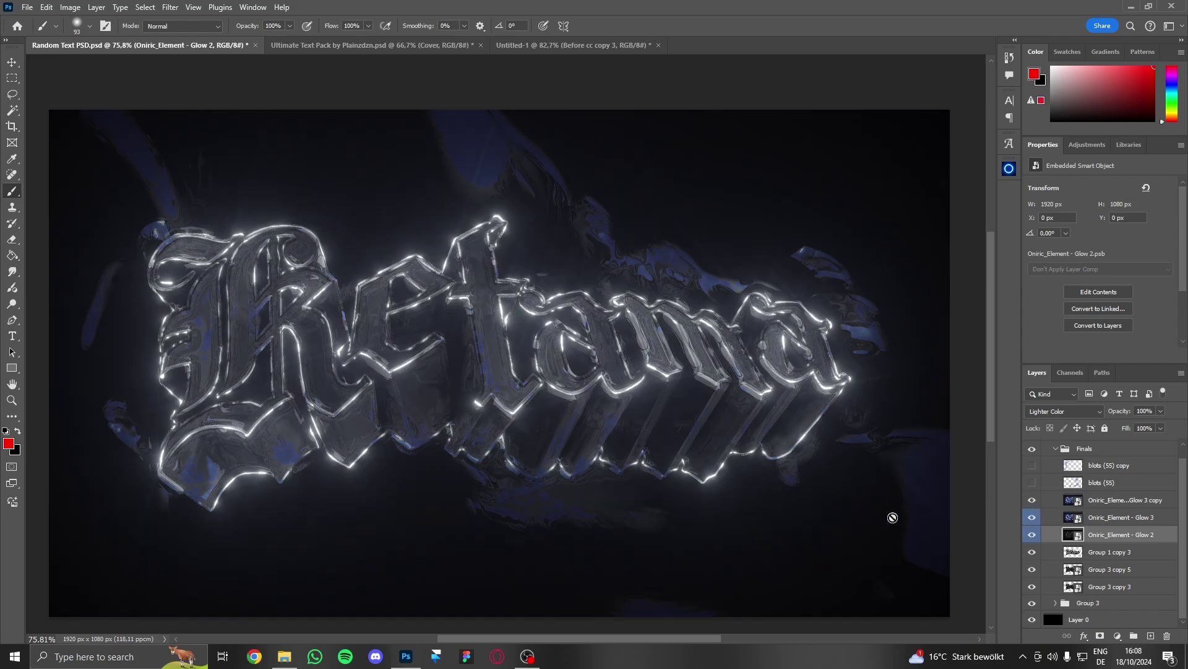
left_click_drag(1031, 533, 1032, 500)
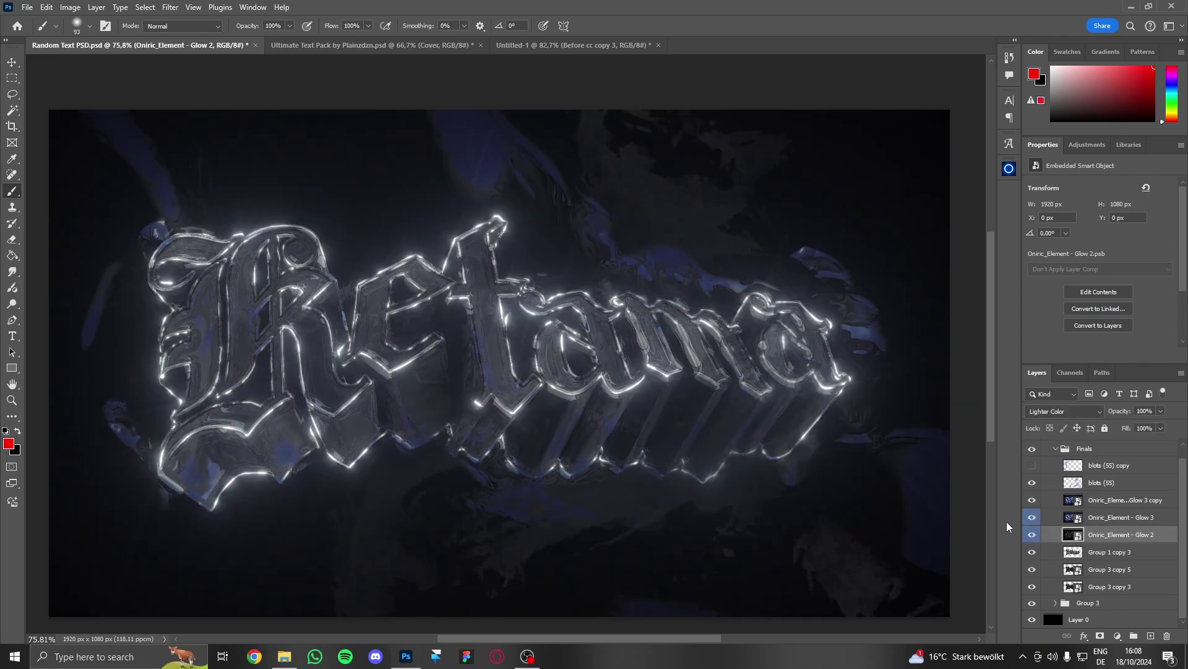
Turn on the blots (55) and blots (55) copy textures, then collapse the Finals group.
left_click(1033, 484)
left_click(1032, 464)
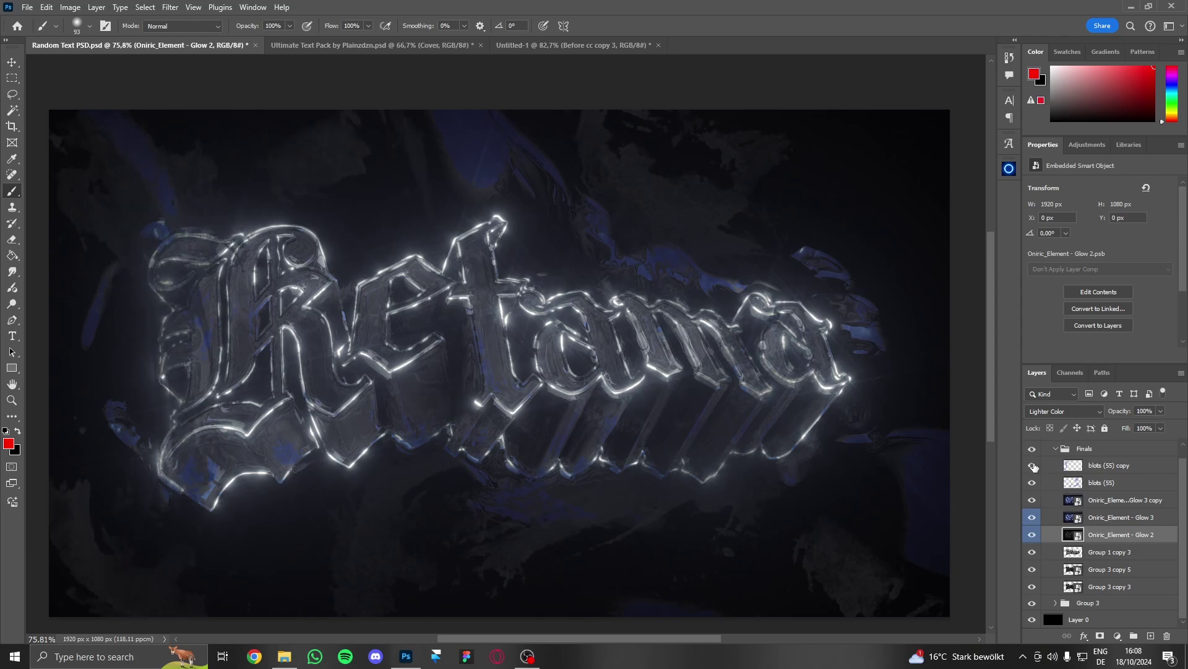
scroll(694, 399, "down", 3)
scroll(693, 399, "up", 3)
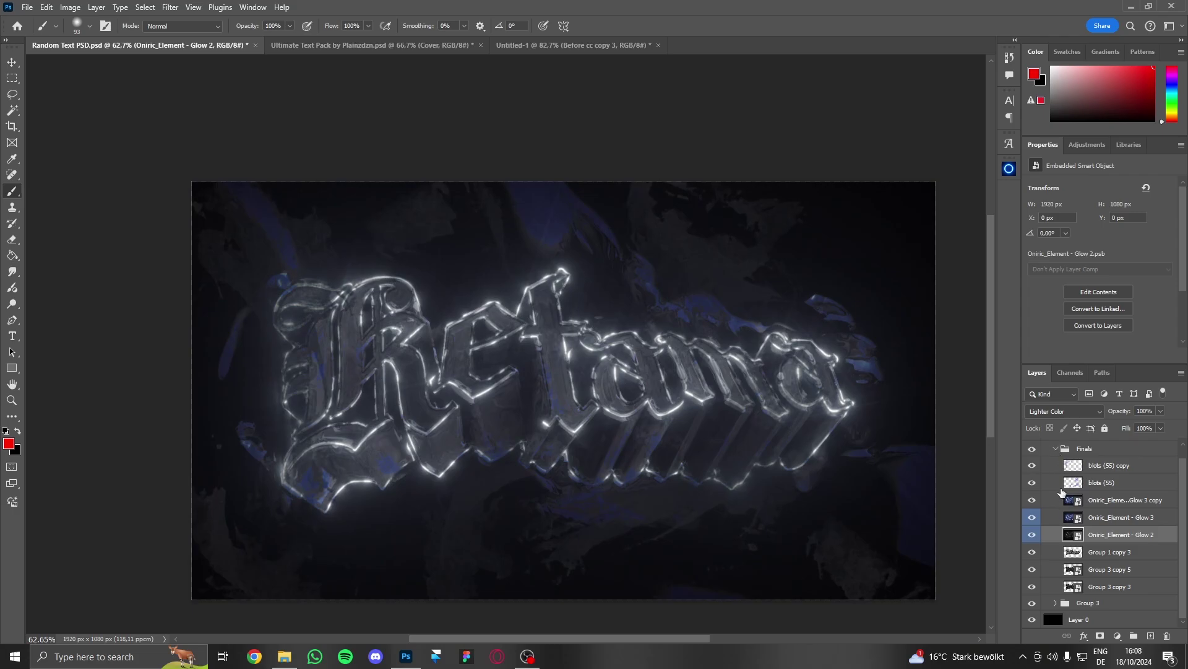
left_click(1056, 448)
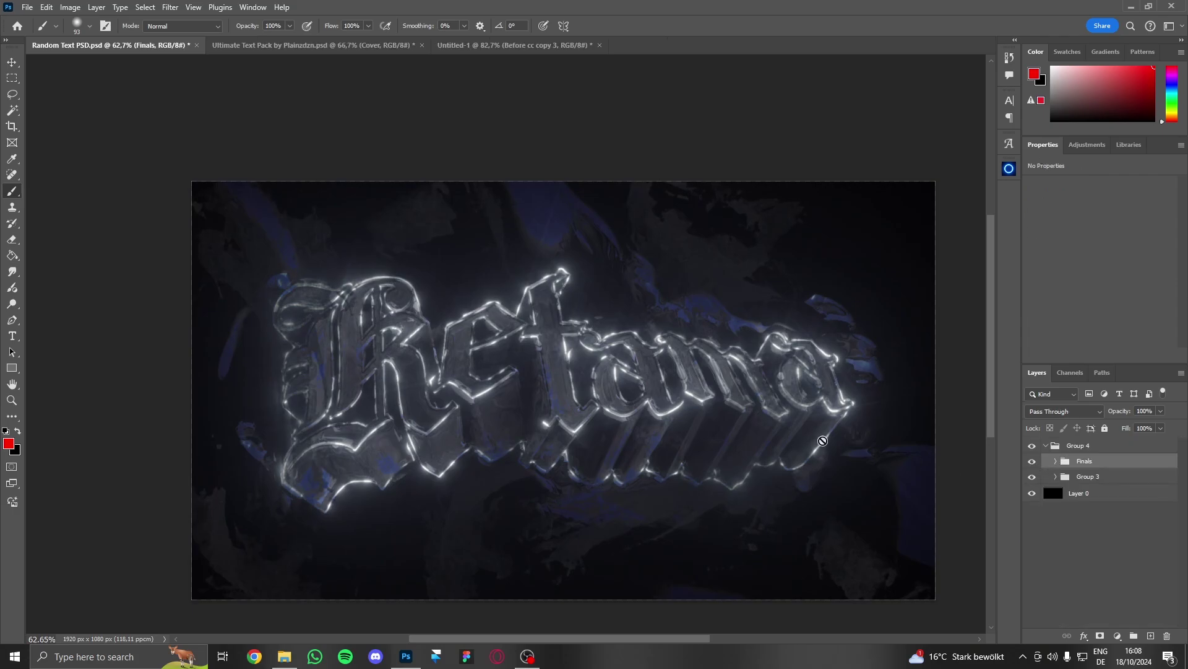
scroll(806, 457, "up", 2)
mouse_move(838, 441)
left_mouse_down()
mouse_move(866, 430)
mouse_move(857, 418)
left_mouse_up()
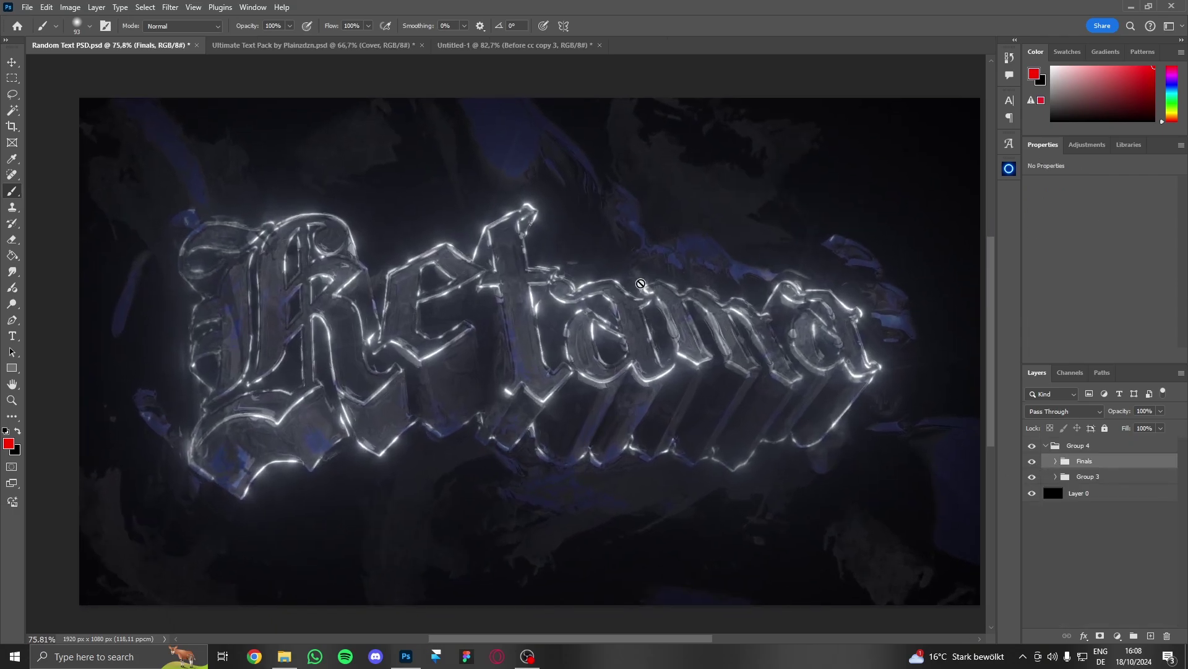
left_click(1033, 463)
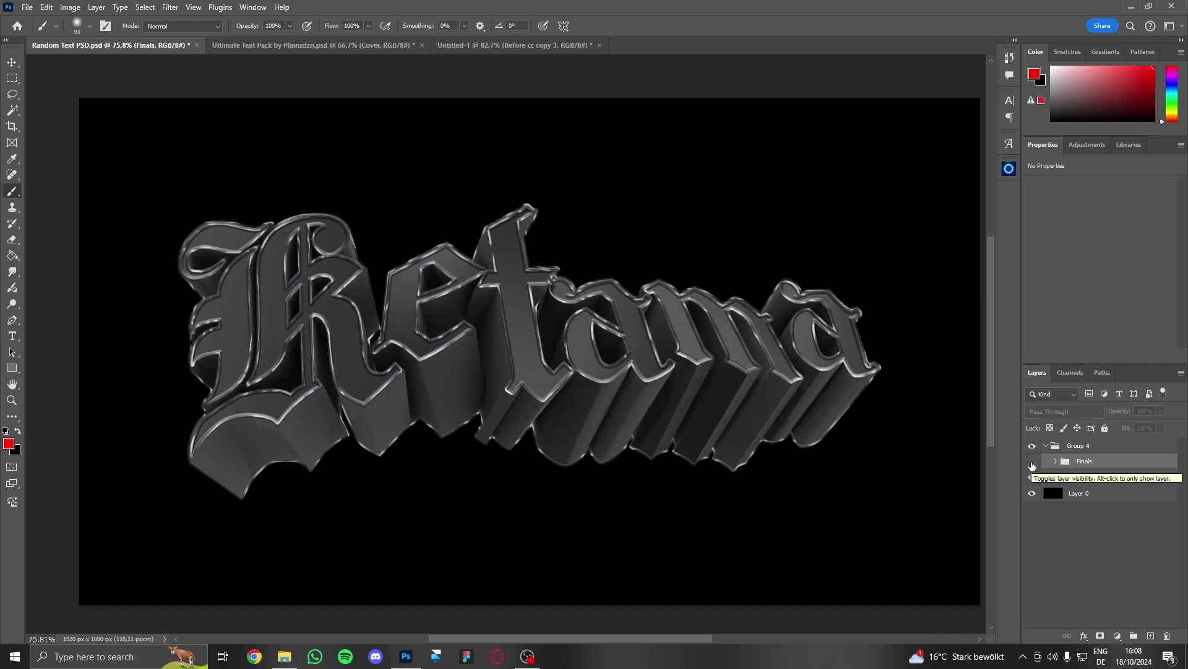
left_click(1032, 463)
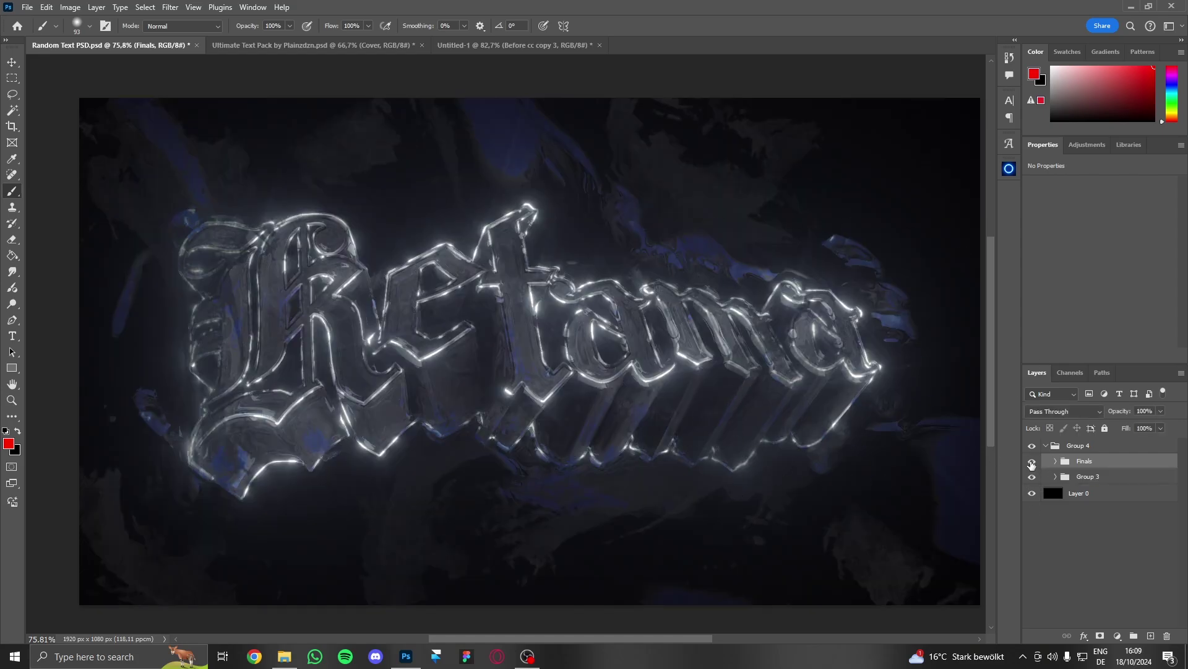
left_click(1032, 463)
left_click(1032, 463)
Check the Ultimate Text Pack cover with its 3d group collapsed, then go back to Random Text PSD.
left_click(305, 46)
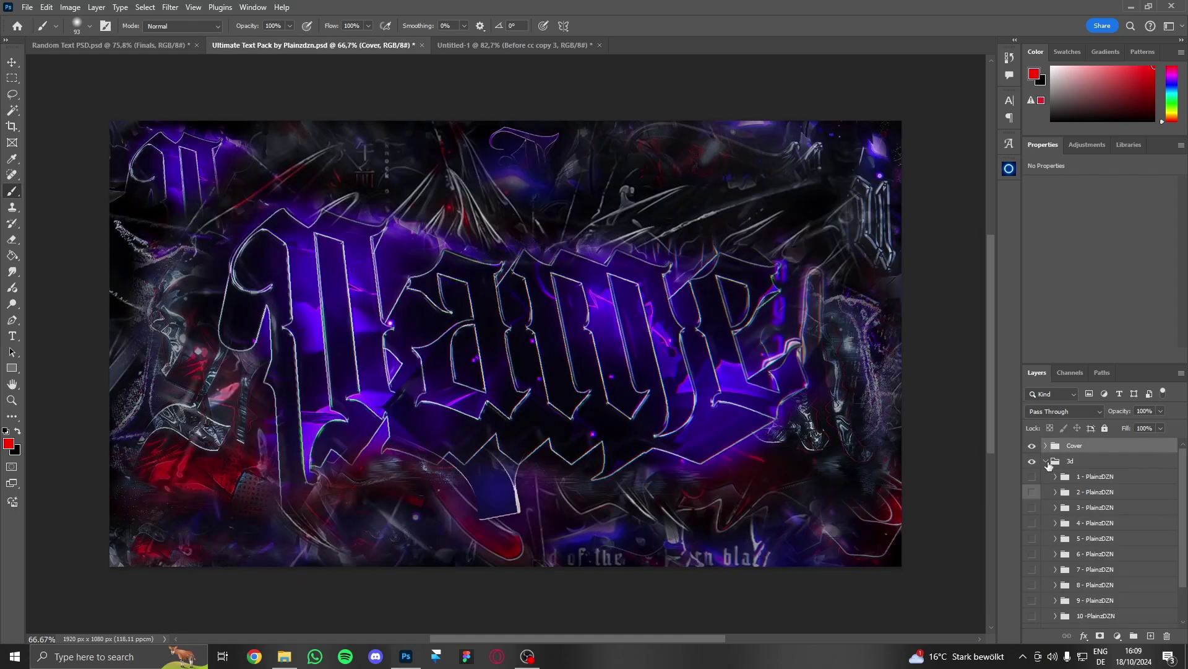
left_click(1046, 461)
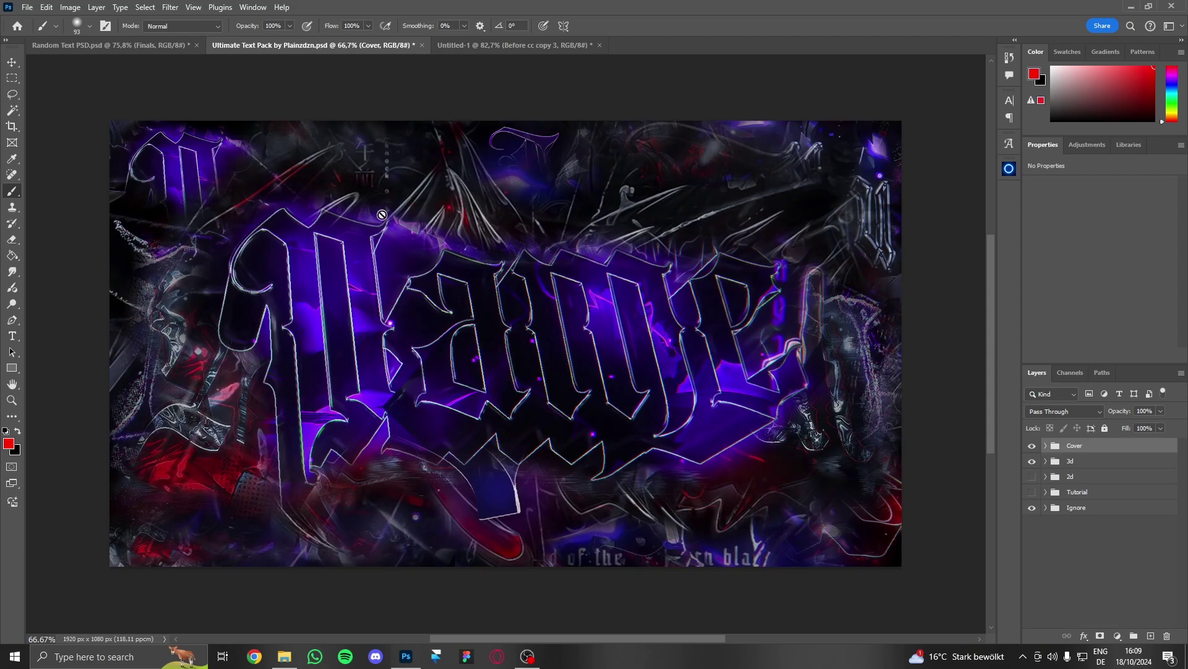
left_click(151, 47)
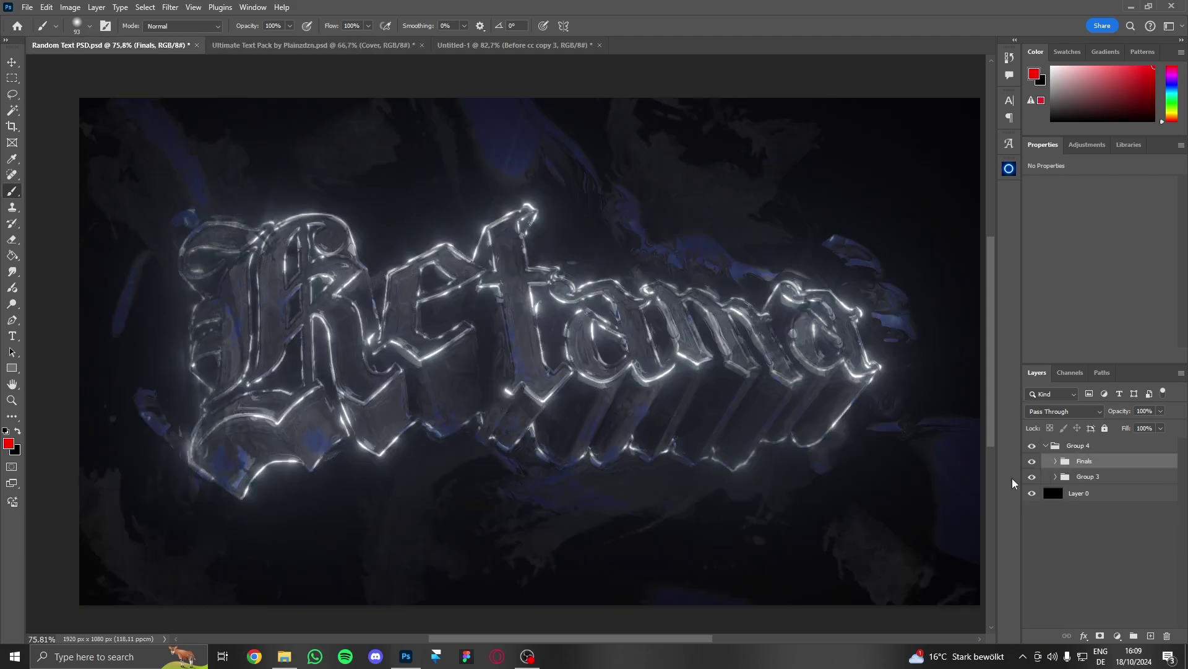
Compare the artwork with Finals off and on, collapse Group 4, and minimize OBS.
left_click(1034, 460)
left_click(1034, 461)
left_click(1046, 446)
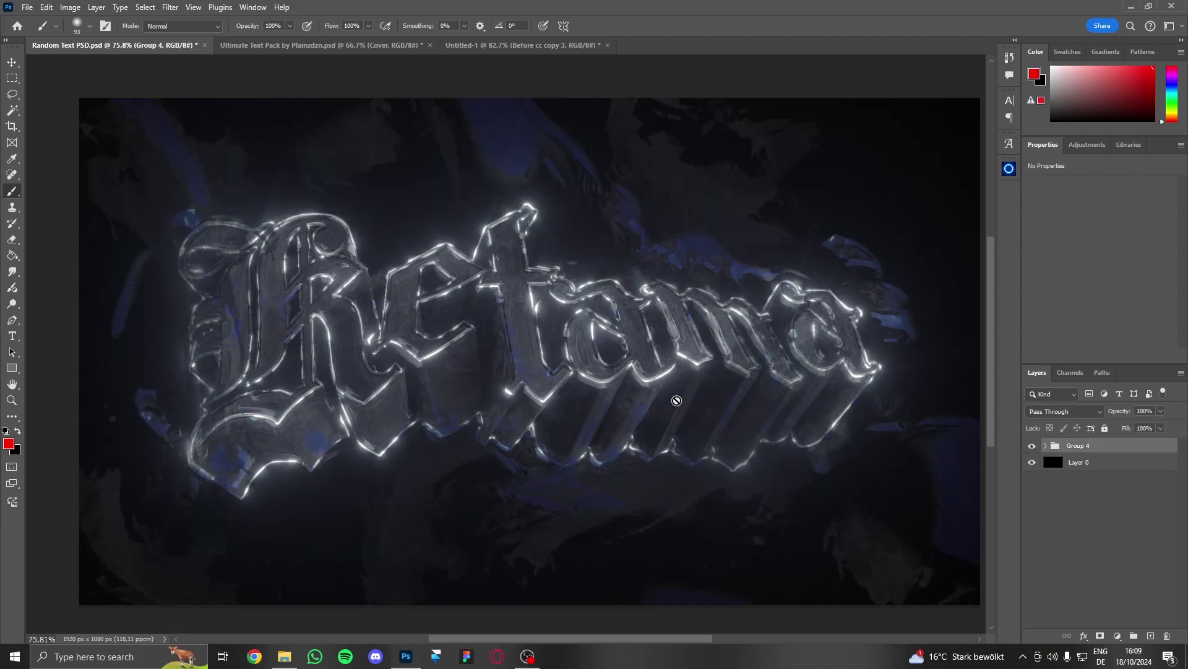
left_click(527, 657)
left_click(1019, 143)
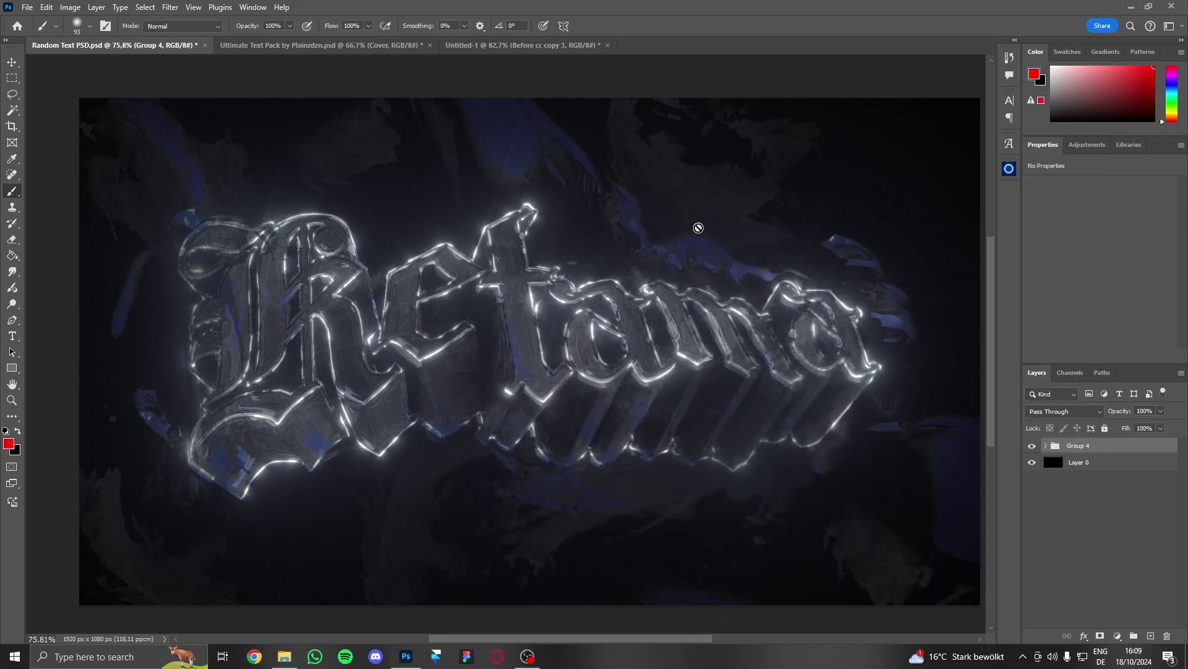